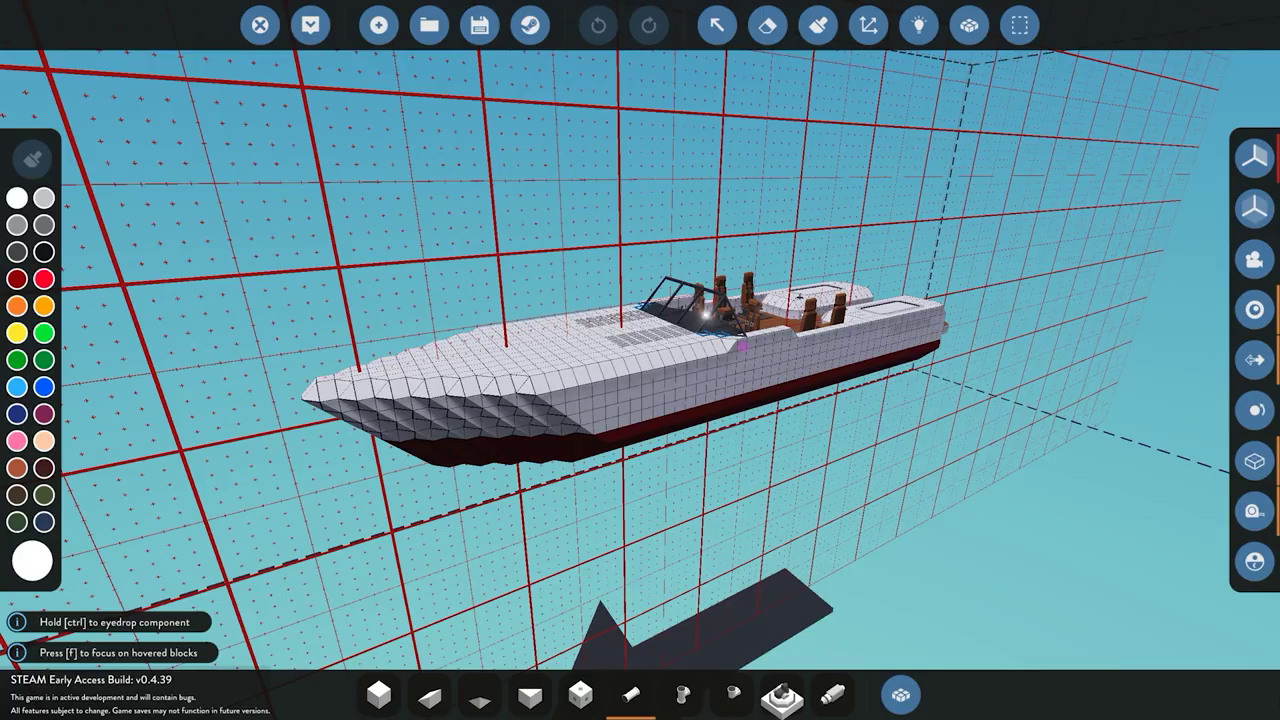
- Fly the view past the stern and along the boat's side to survey the whole hull
{"action": "key", "text": "w"}
{"action": "key", "text": "d"}
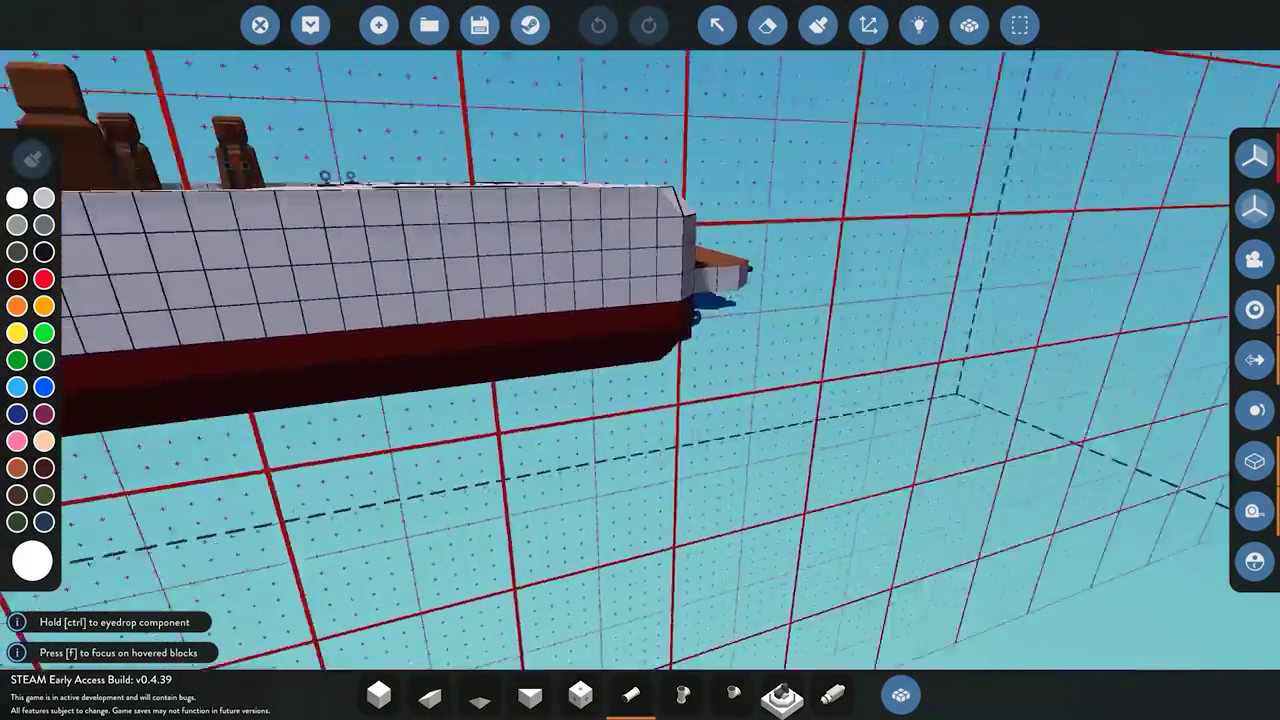
{"action": "key", "text": "s"}
{"action": "key", "text": "a"}
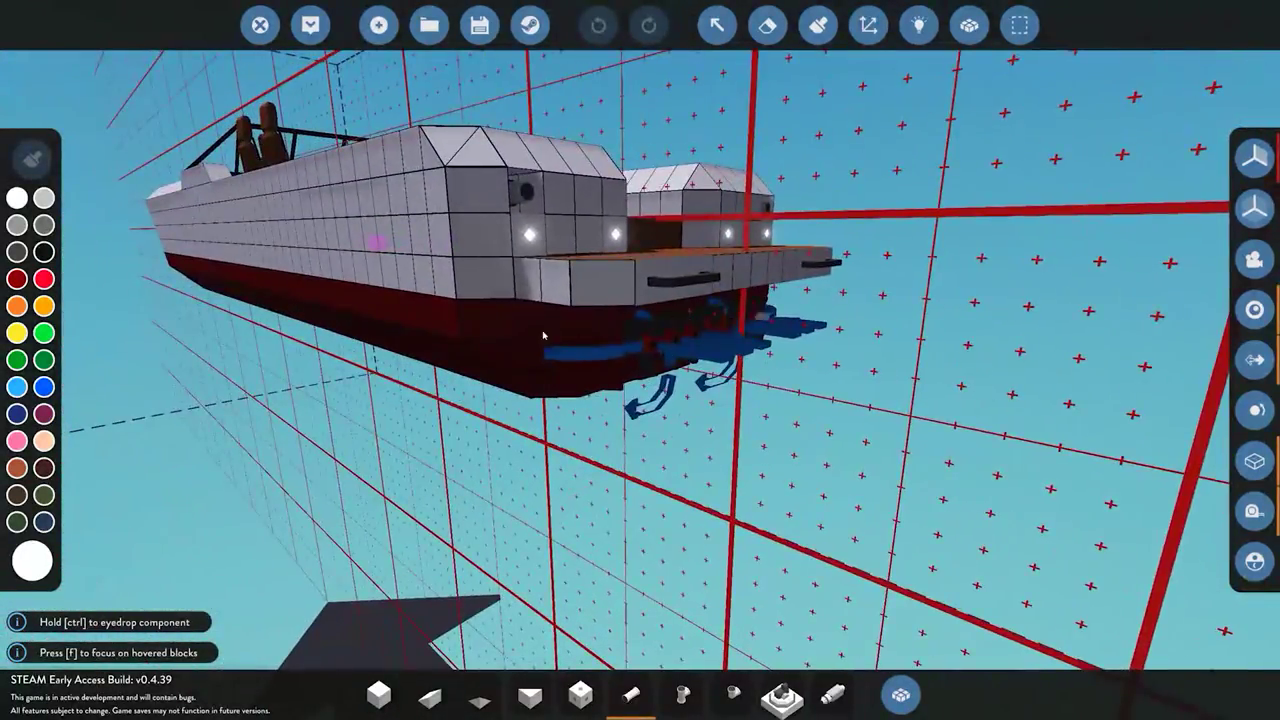
{"action": "key", "text": "a"}
{"action": "key", "text": "w"}
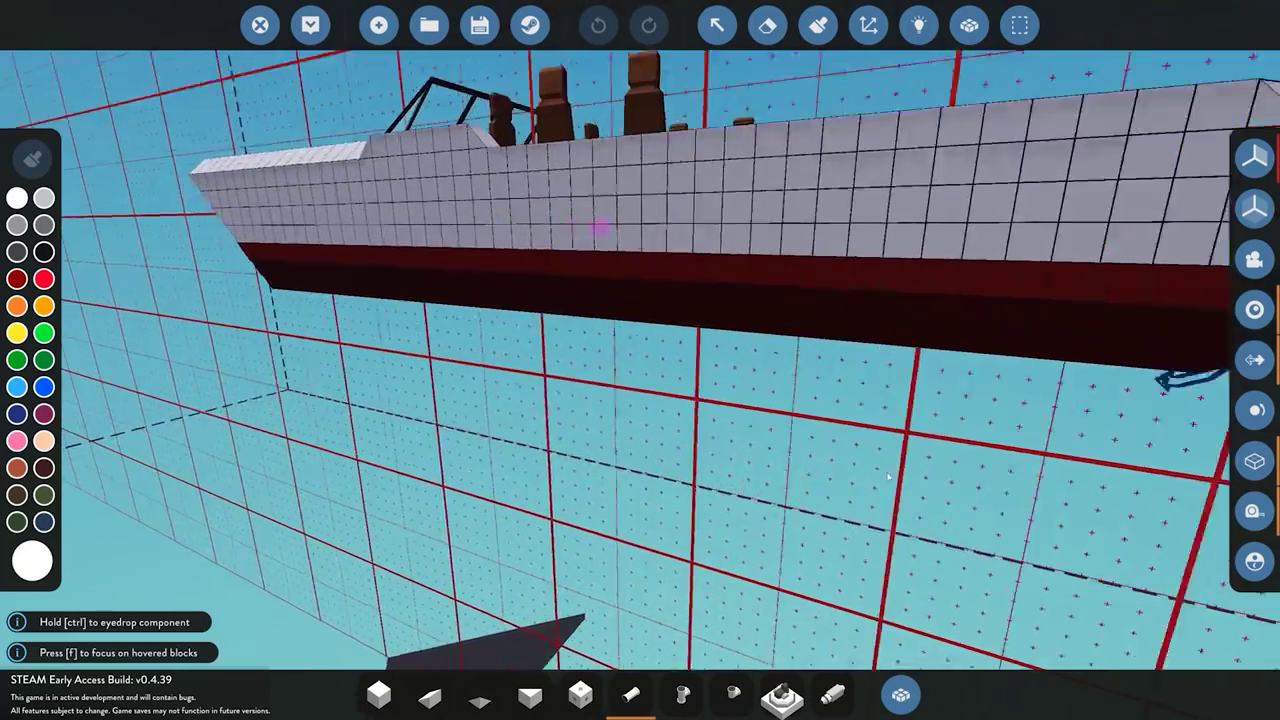
{"action": "key", "text": "q"}
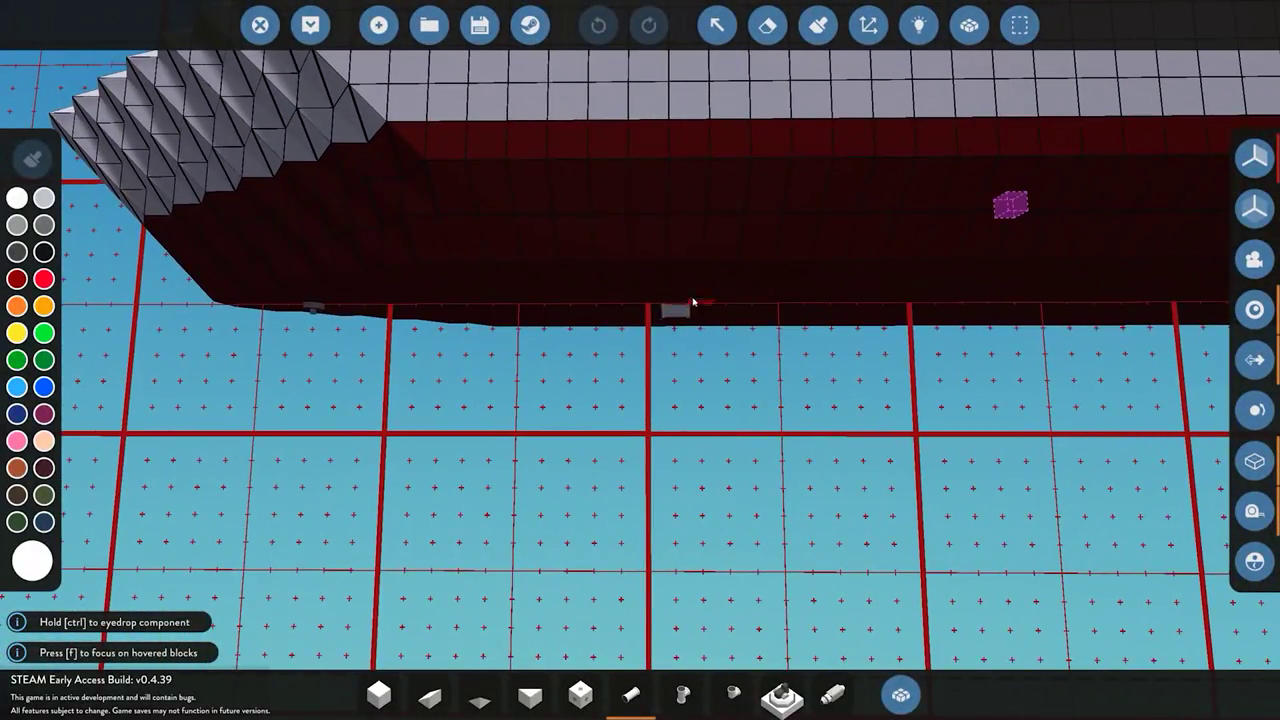
{"action": "key", "text": "e"}
{"action": "key", "text": "s"}
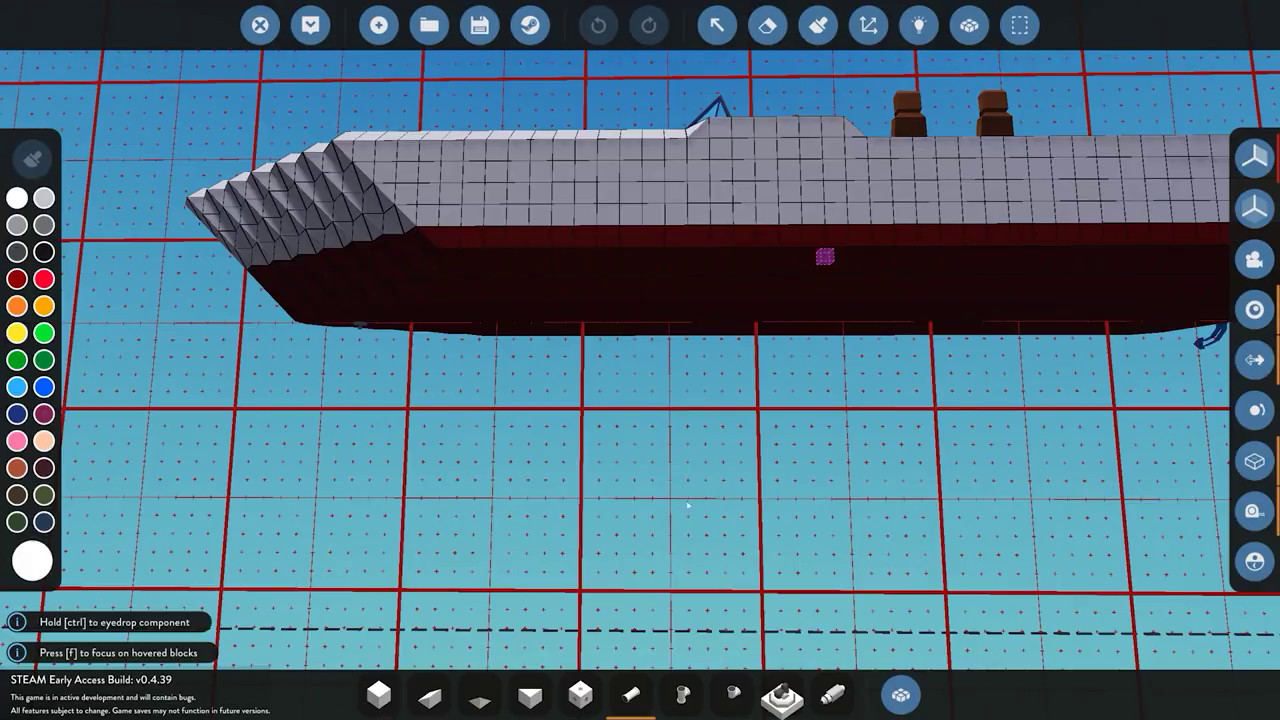
{"action": "key", "text": "w"}
{"action": "key", "text": "a"}
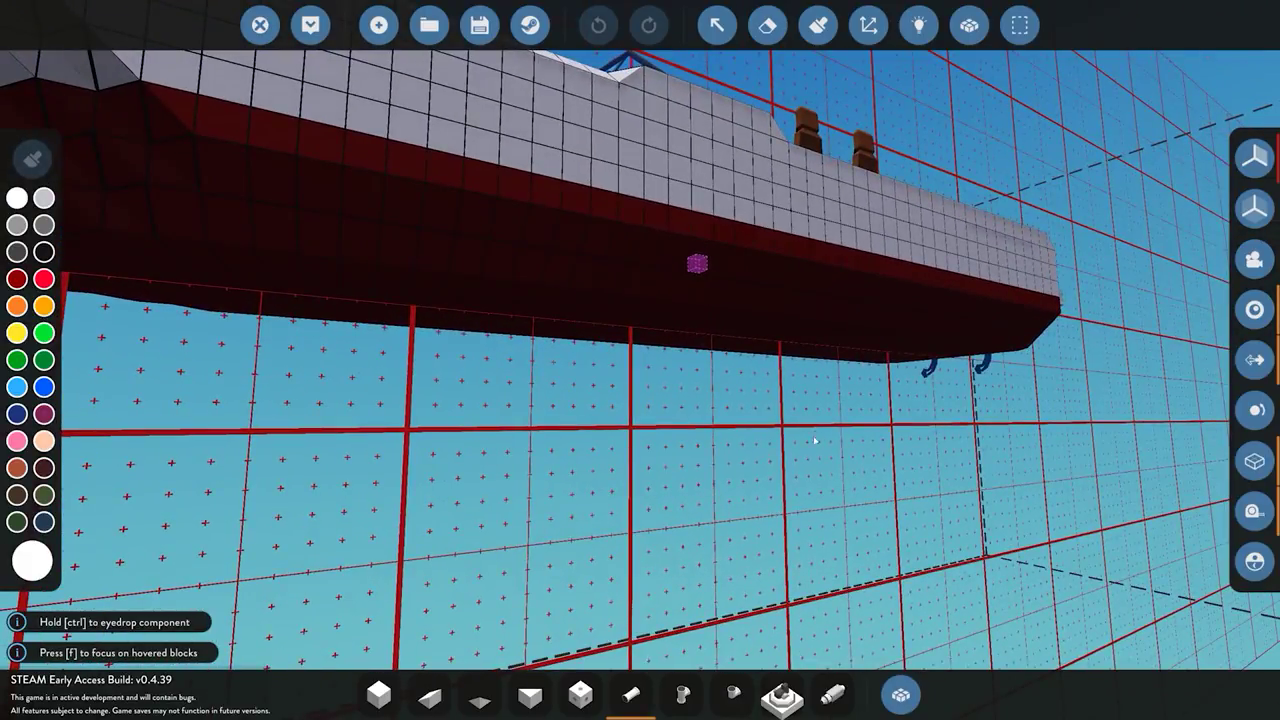
{"action": "key", "text": "a"}
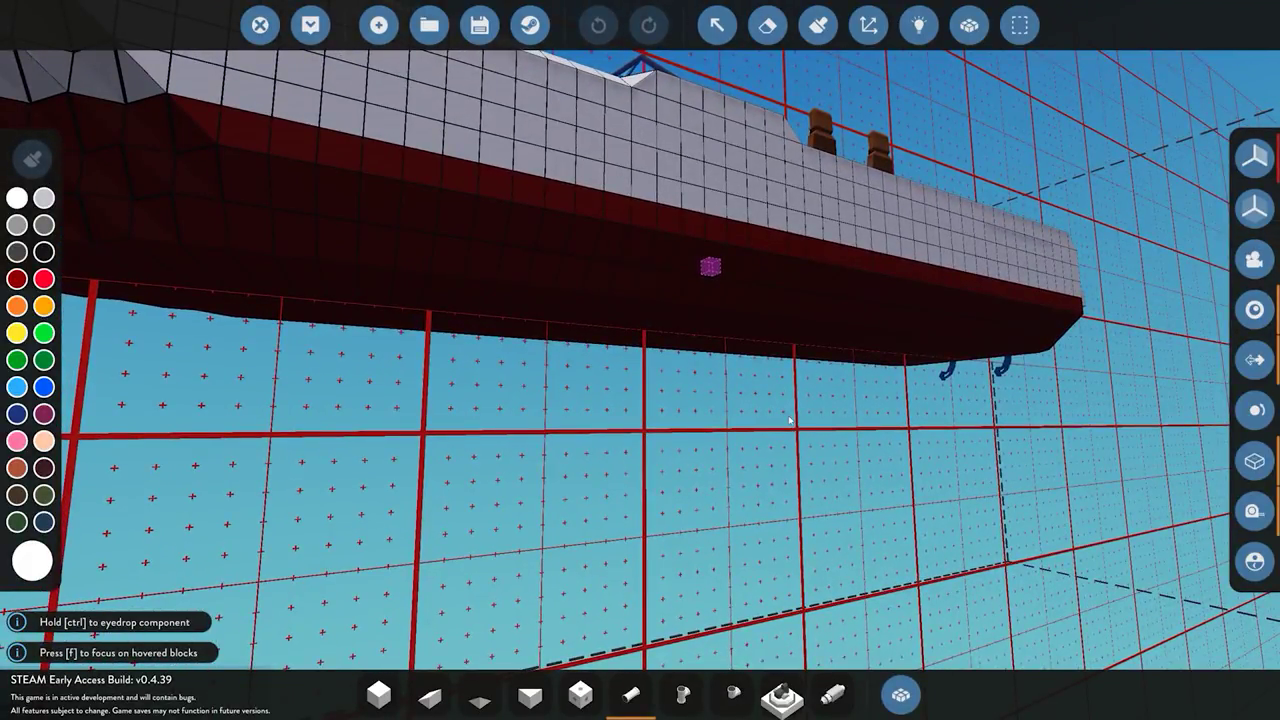
{"action": "key", "text": "e"}
{"action": "key", "text": "s"}
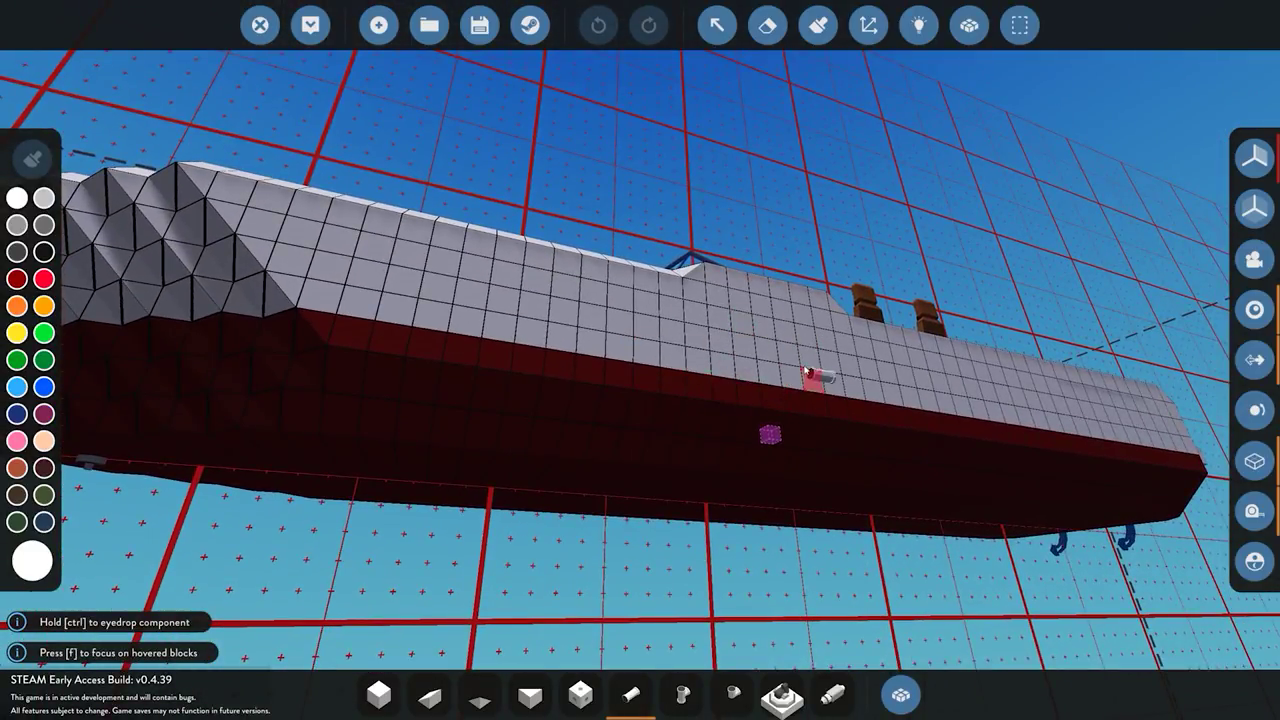
- Move in under the red hull and up toward the engine parts, then back out below
{"action": "key", "text": "q"}
{"action": "key", "text": "w"}
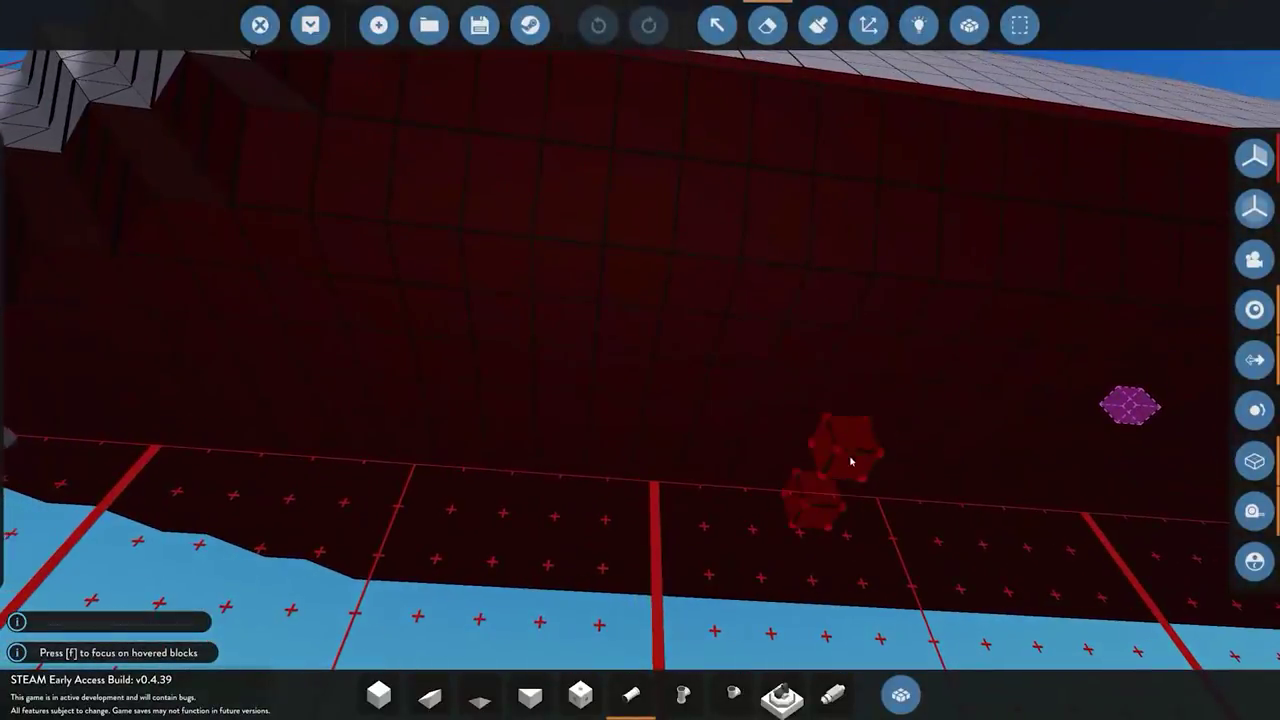
{"action": "key", "text": "e"}
{"action": "key", "text": "s"}
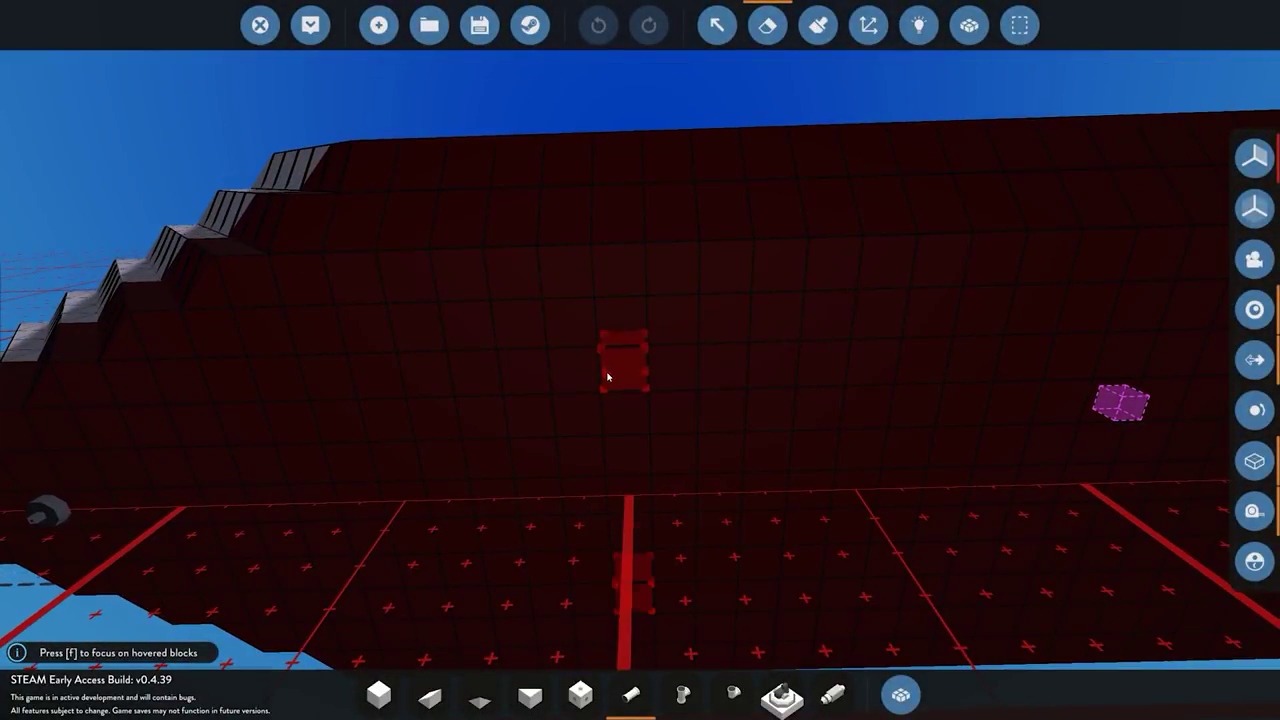
{"action": "key", "text": "s"}
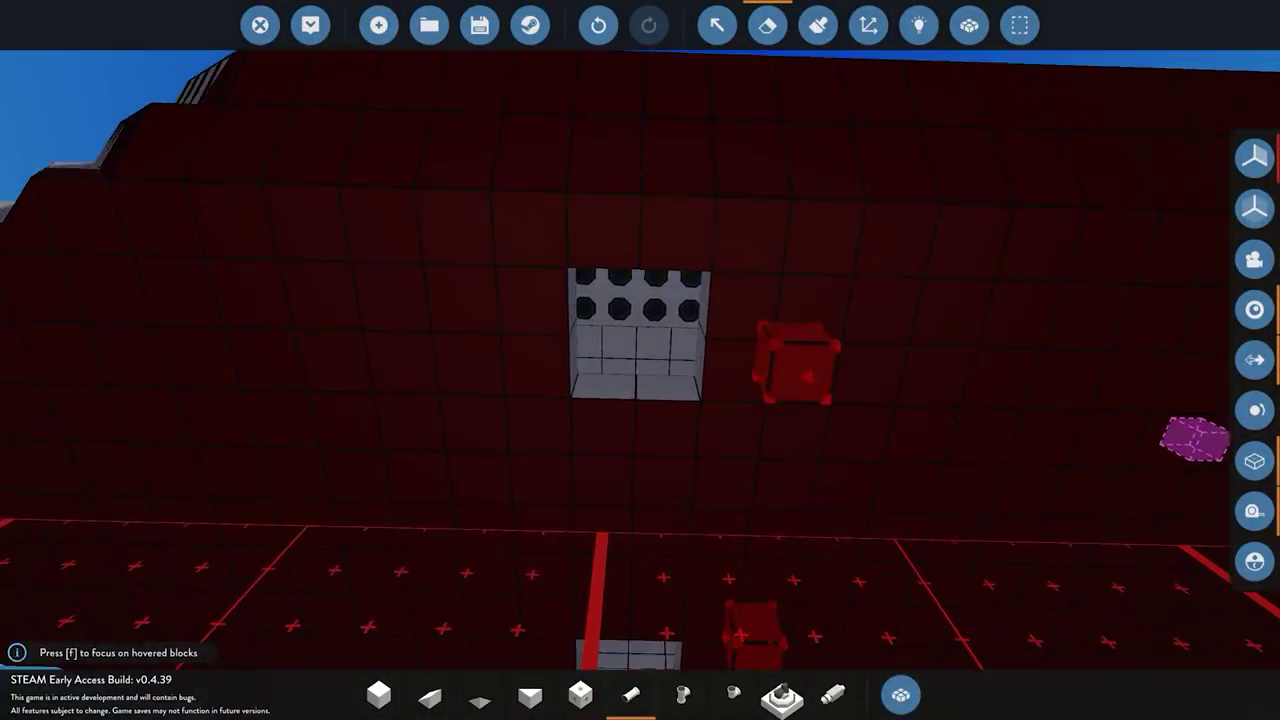
{"action": "key", "text": "q"}
{"action": "key", "text": "w"}
{"action": "key", "text": "s"}
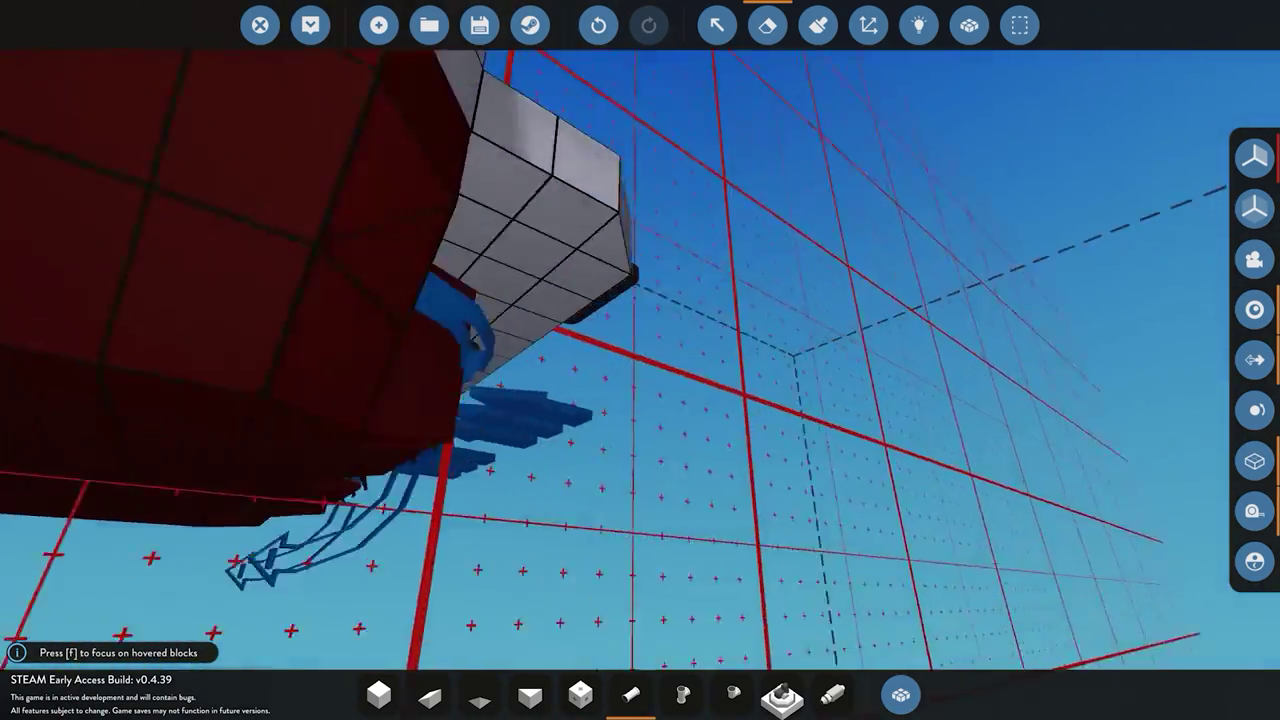
{"action": "key", "text": "w"}
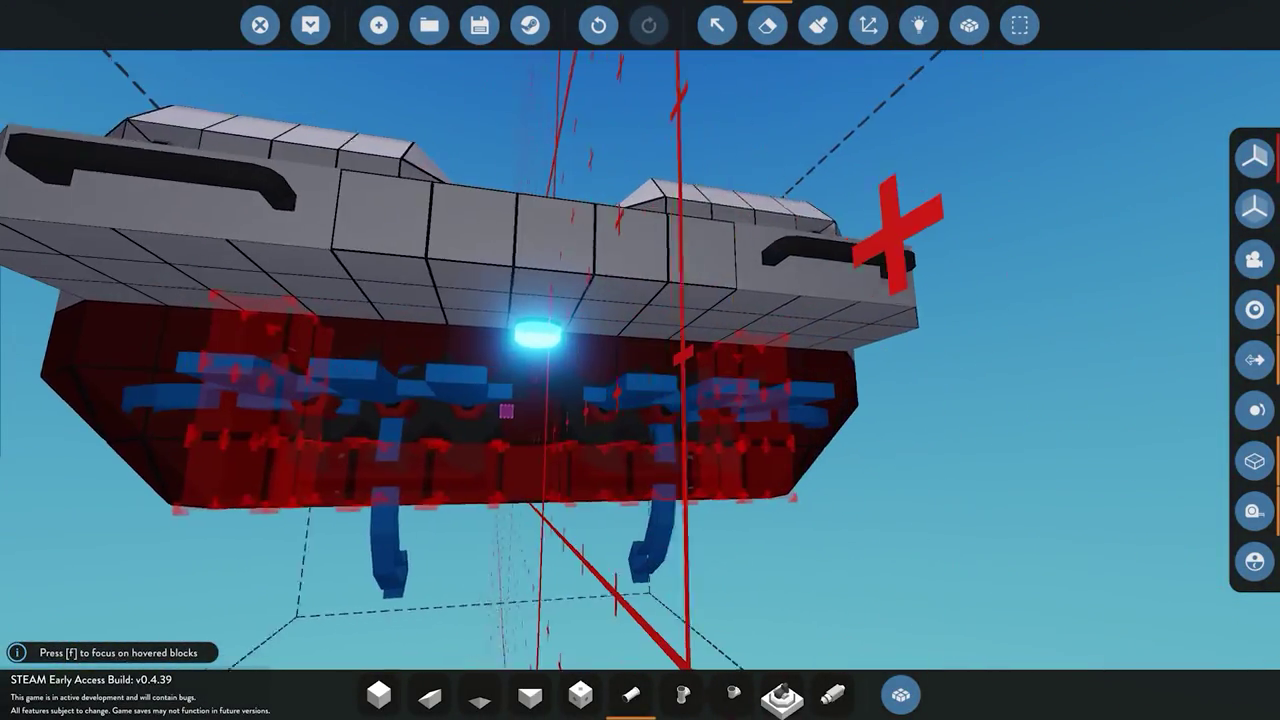
{"action": "key", "text": "e"}
{"action": "key", "text": "w"}
{"action": "key", "text": "w"}
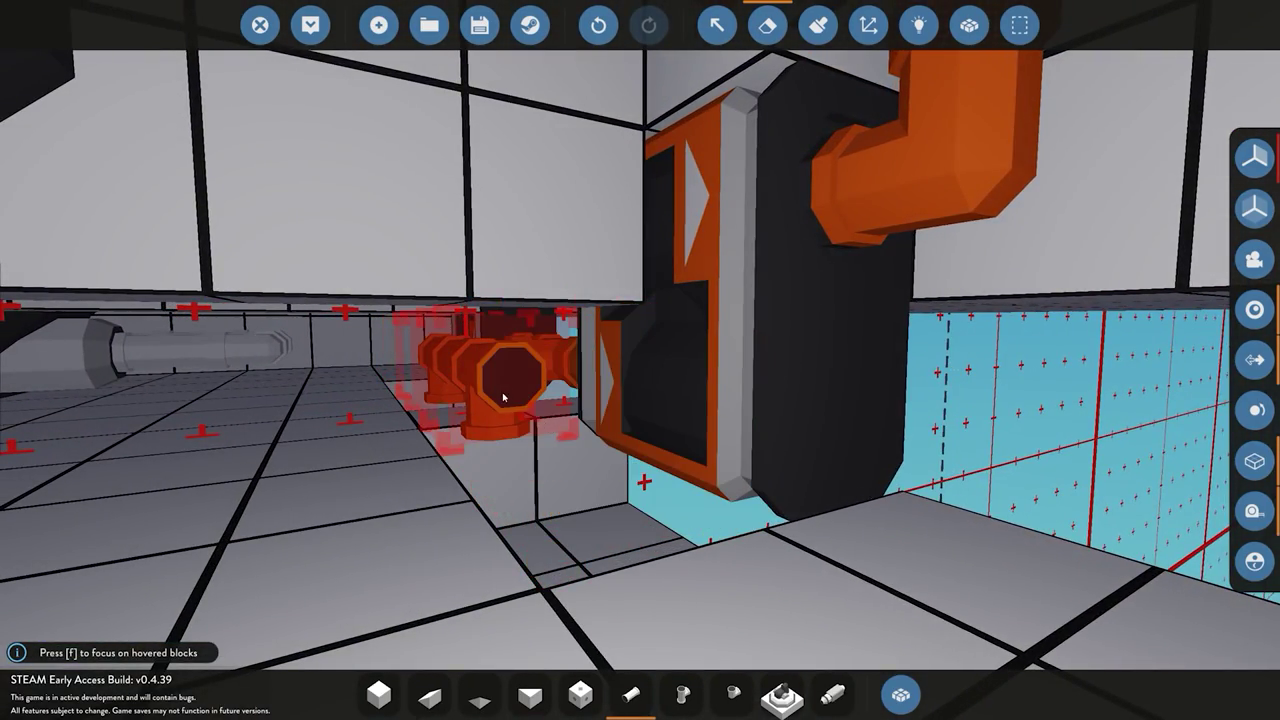
{"action": "key", "text": "s"}
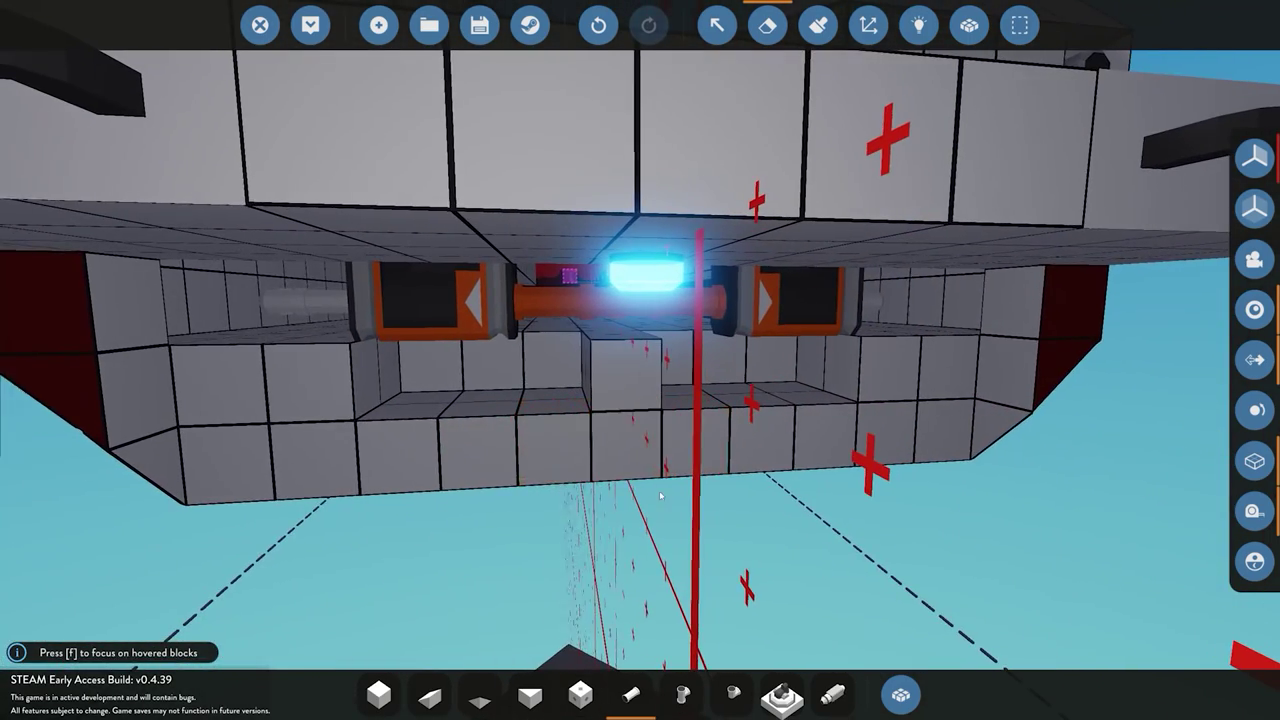
{"action": "key", "text": "p"}
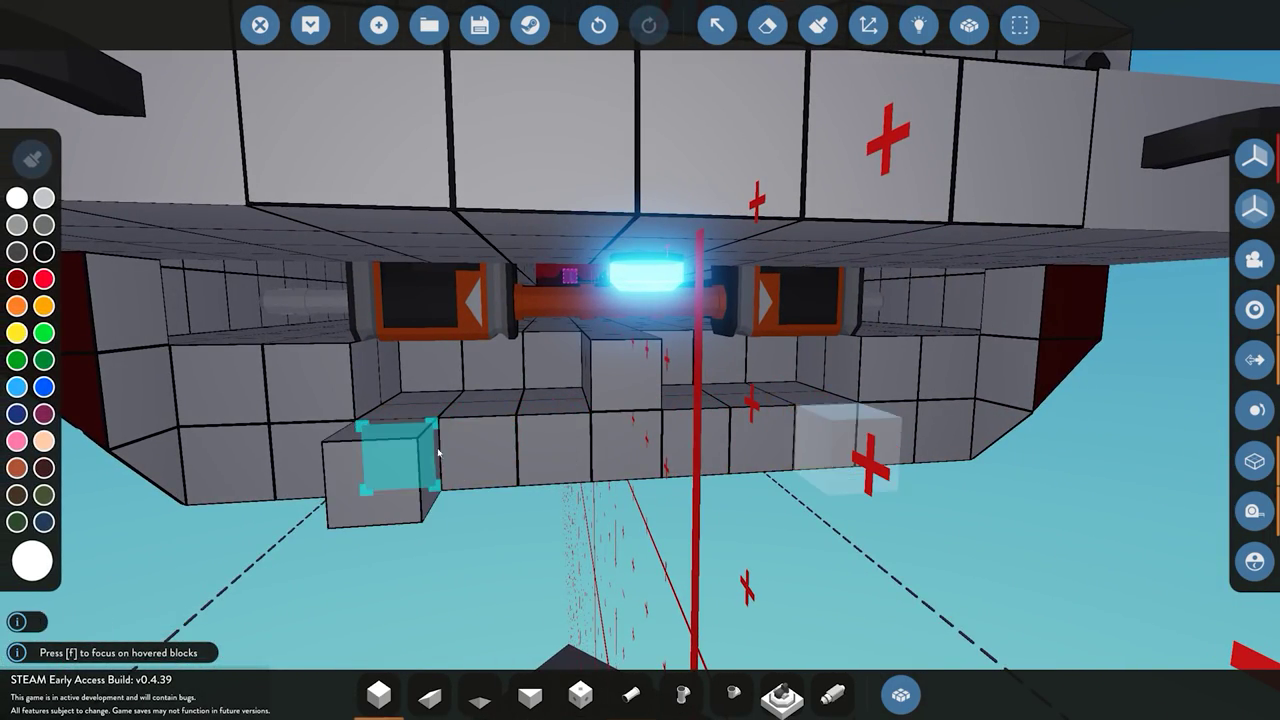
- Look up at the red hull underside and fly up through it into the interior
{"action": "key", "text": "s"}
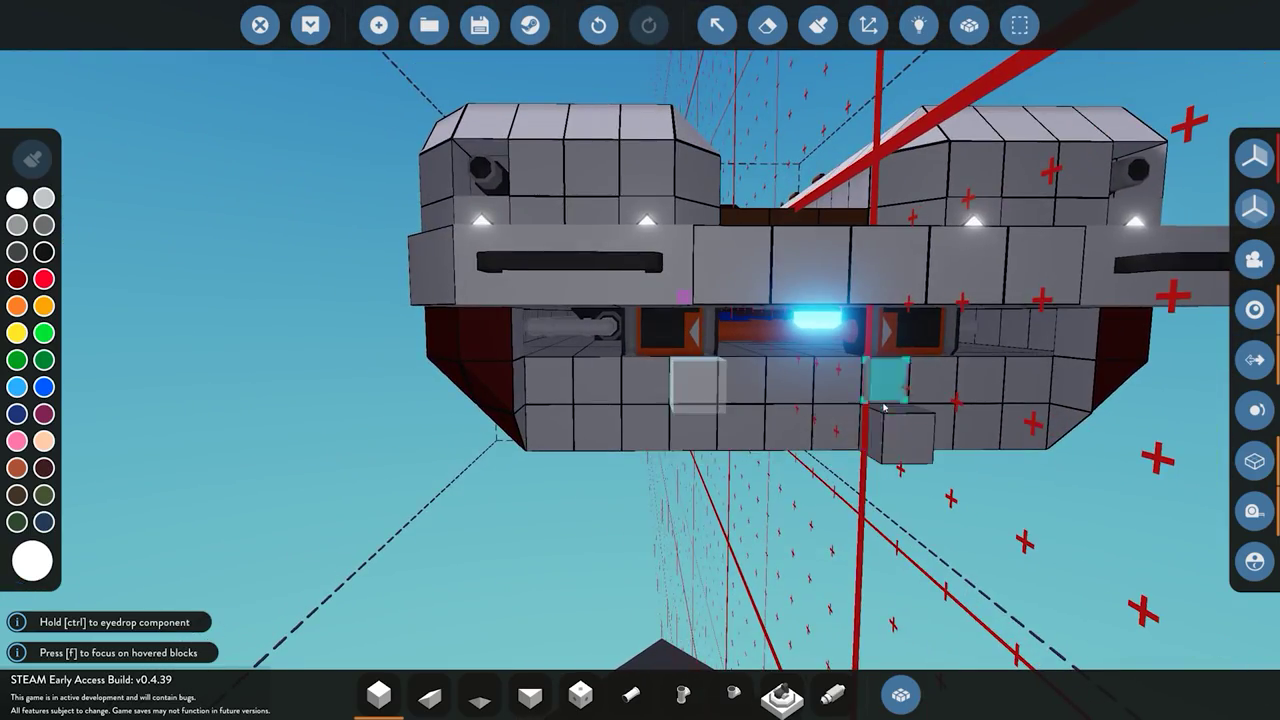
{"action": "key", "text": "w"}
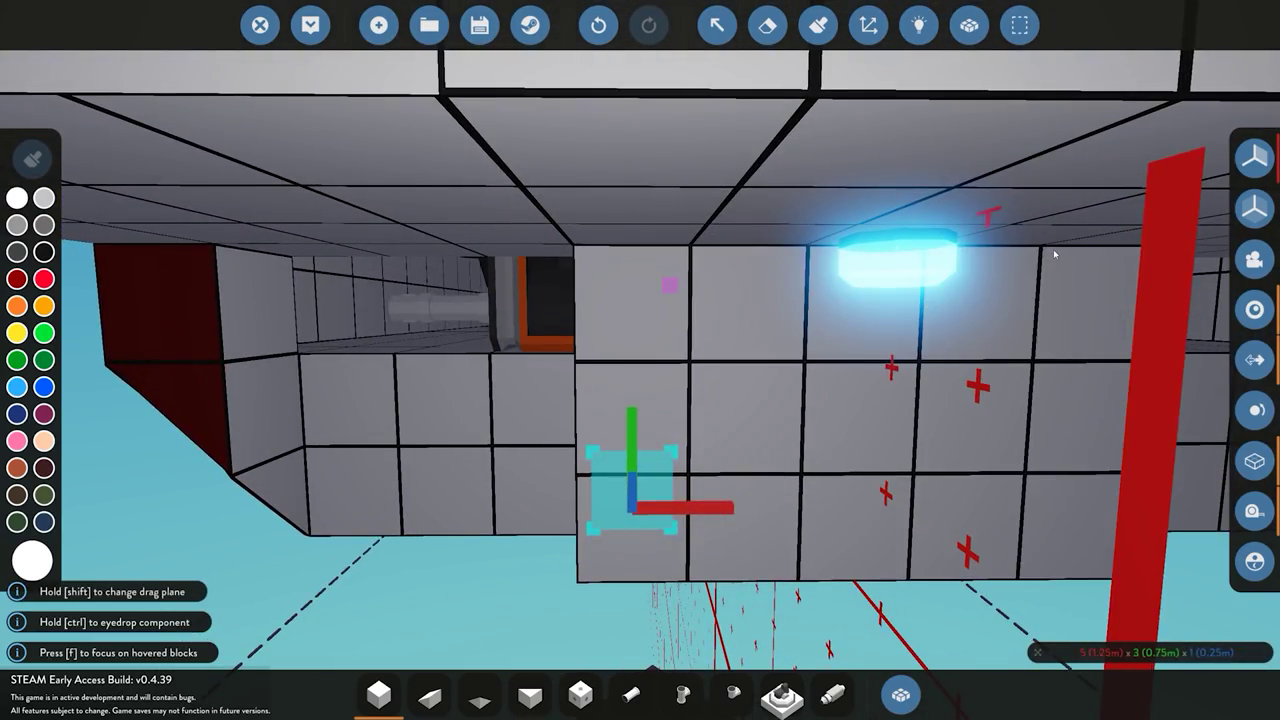
{"action": "key", "text": "s"}
{"action": "key", "text": "w"}
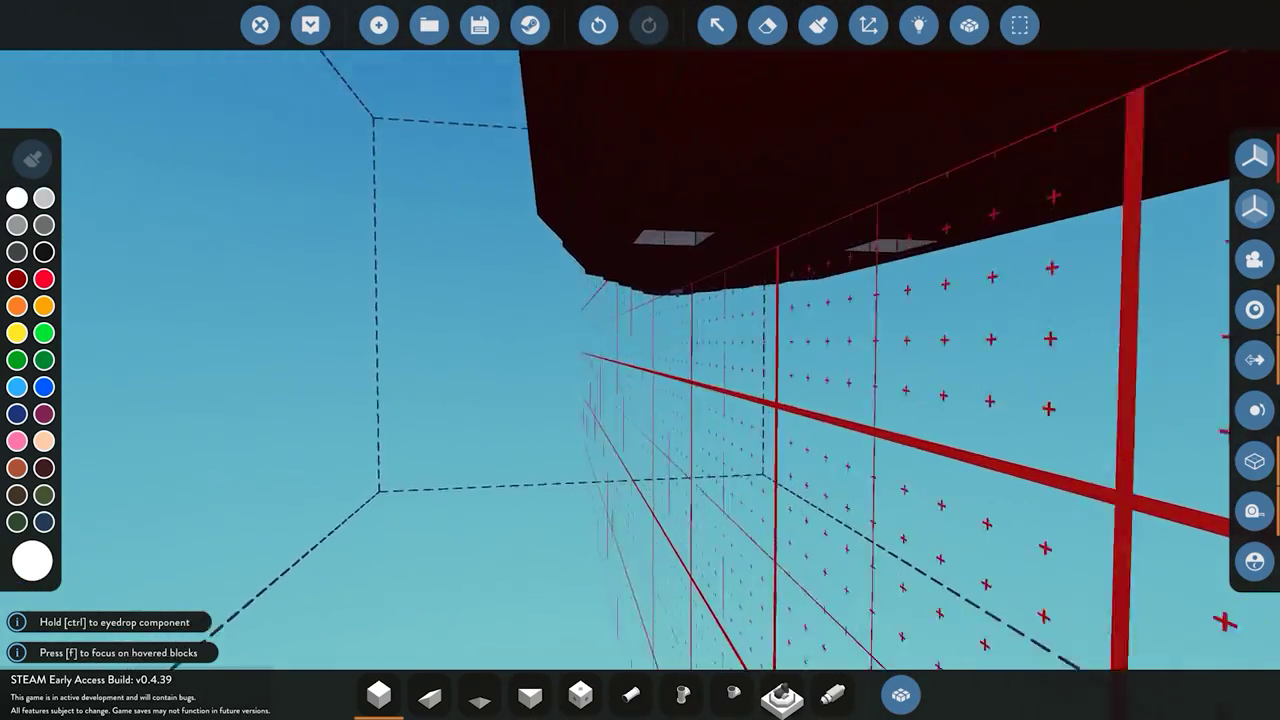
{"action": "key", "text": "s"}
{"action": "key", "text": "w"}
- Inspect the new floor blocks and erase the stray grey block, returning to block placement
{"action": "key", "text": "f"}
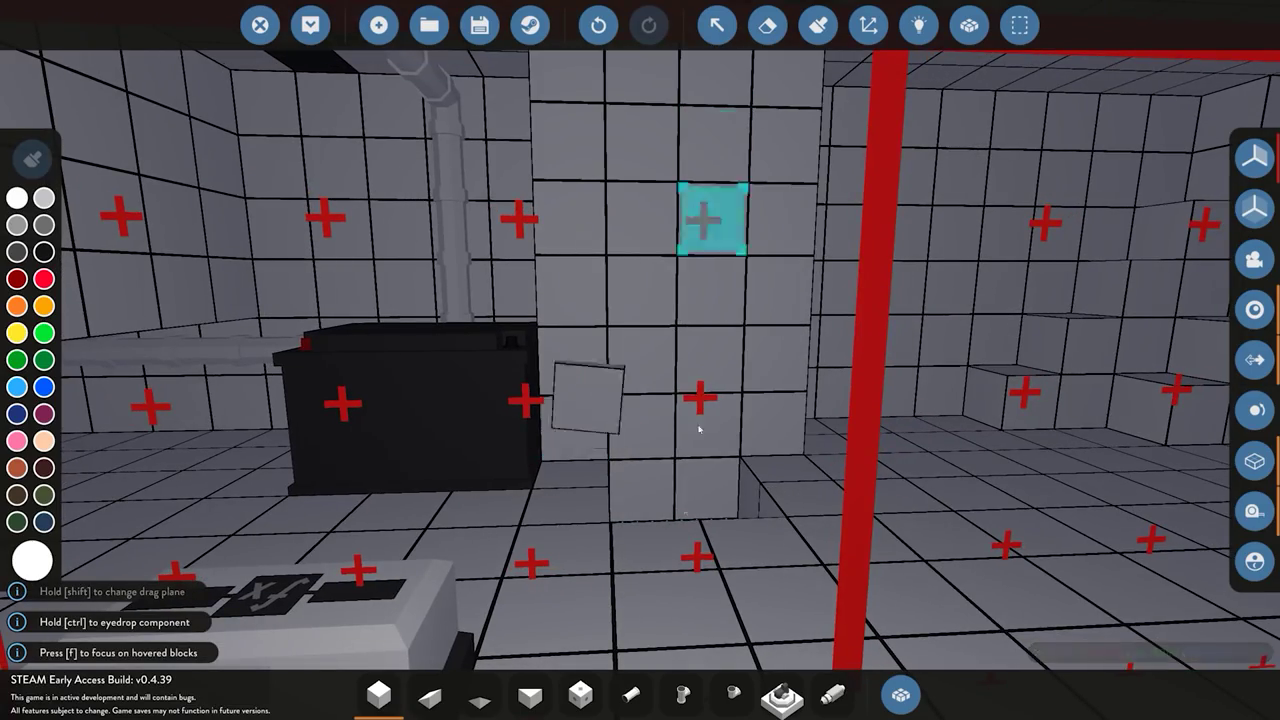
{"action": "key", "text": "f"}
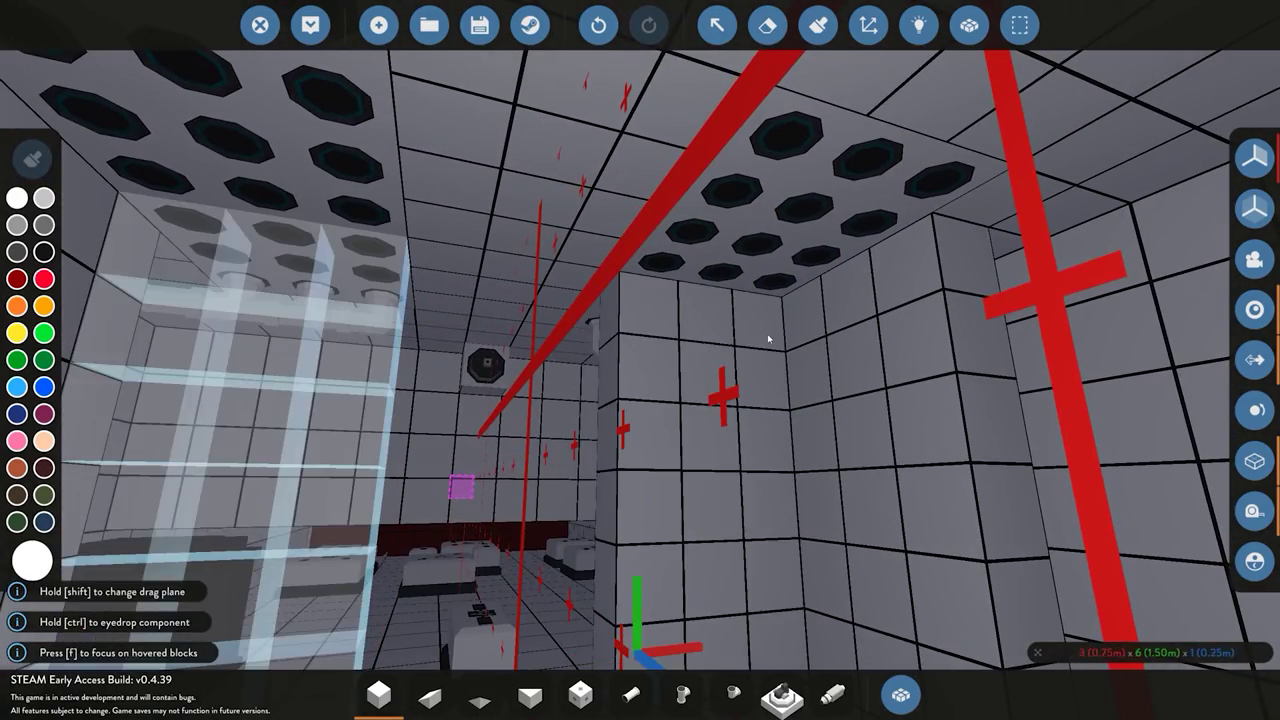
{"action": "key", "text": "f"}
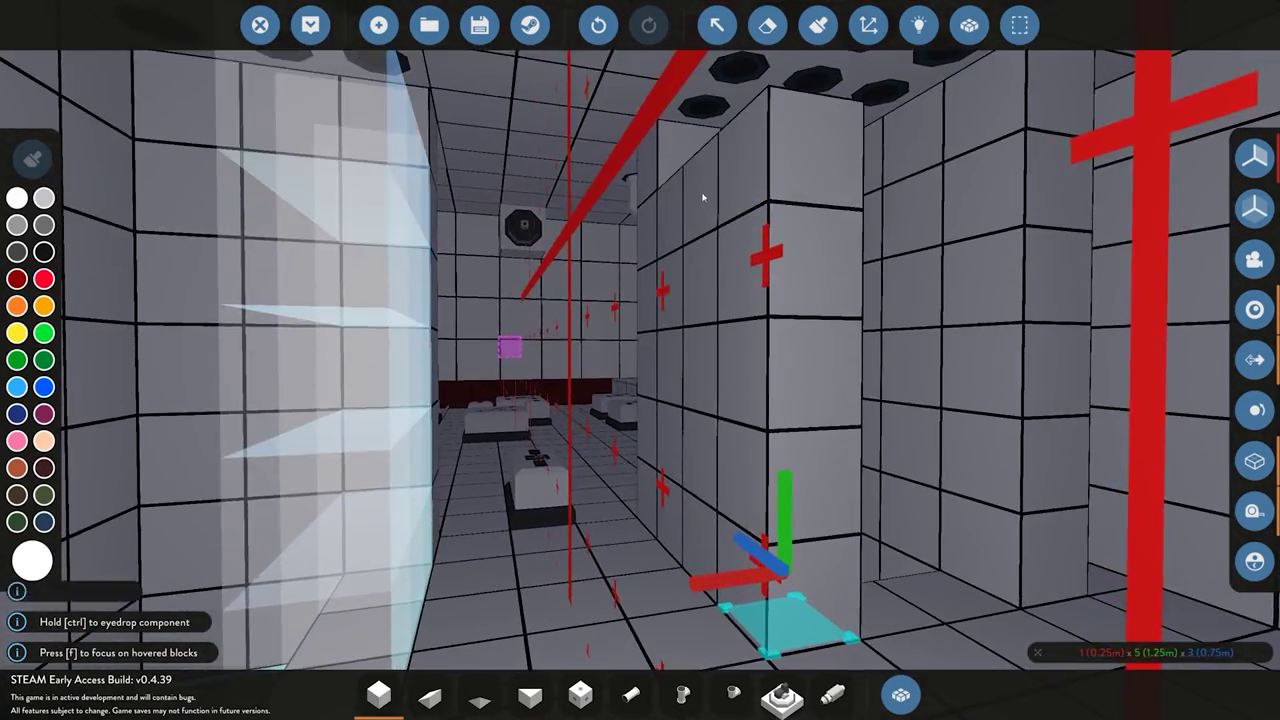
{"action": "key", "text": "f"}
{"action": "key", "text": "2"}
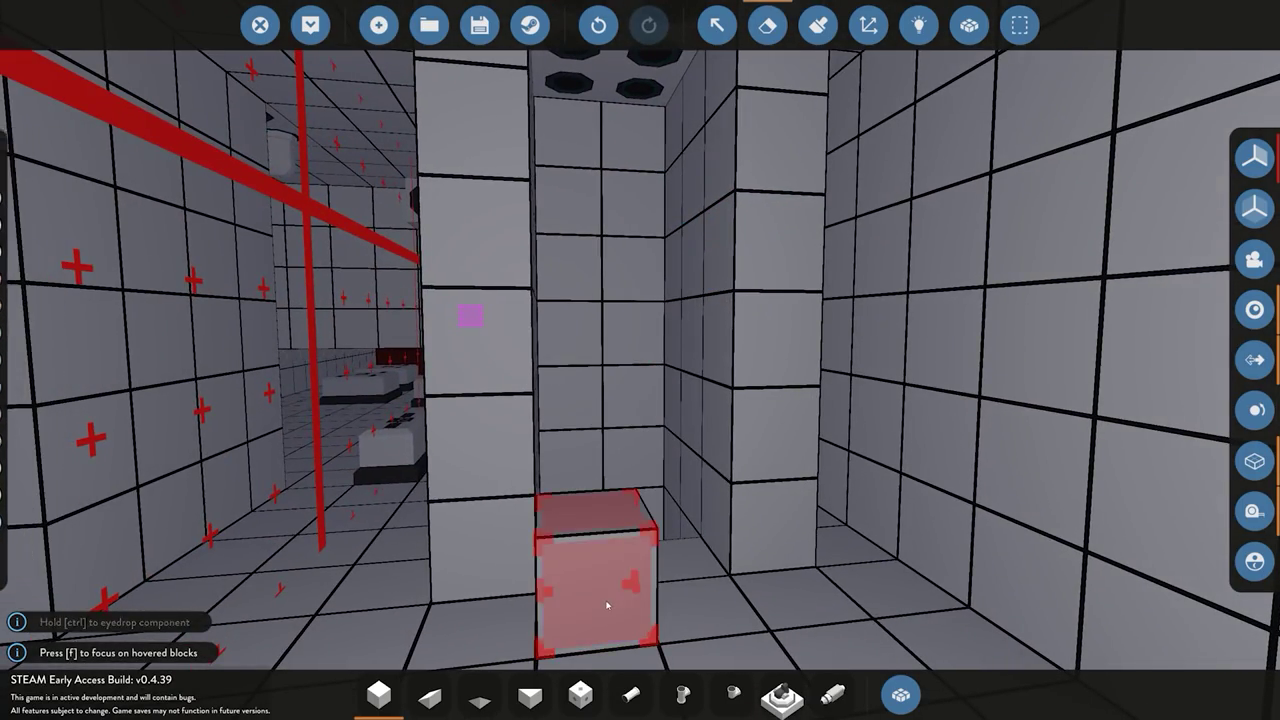
{"action": "key", "text": "3"}
{"action": "key", "text": "f"}
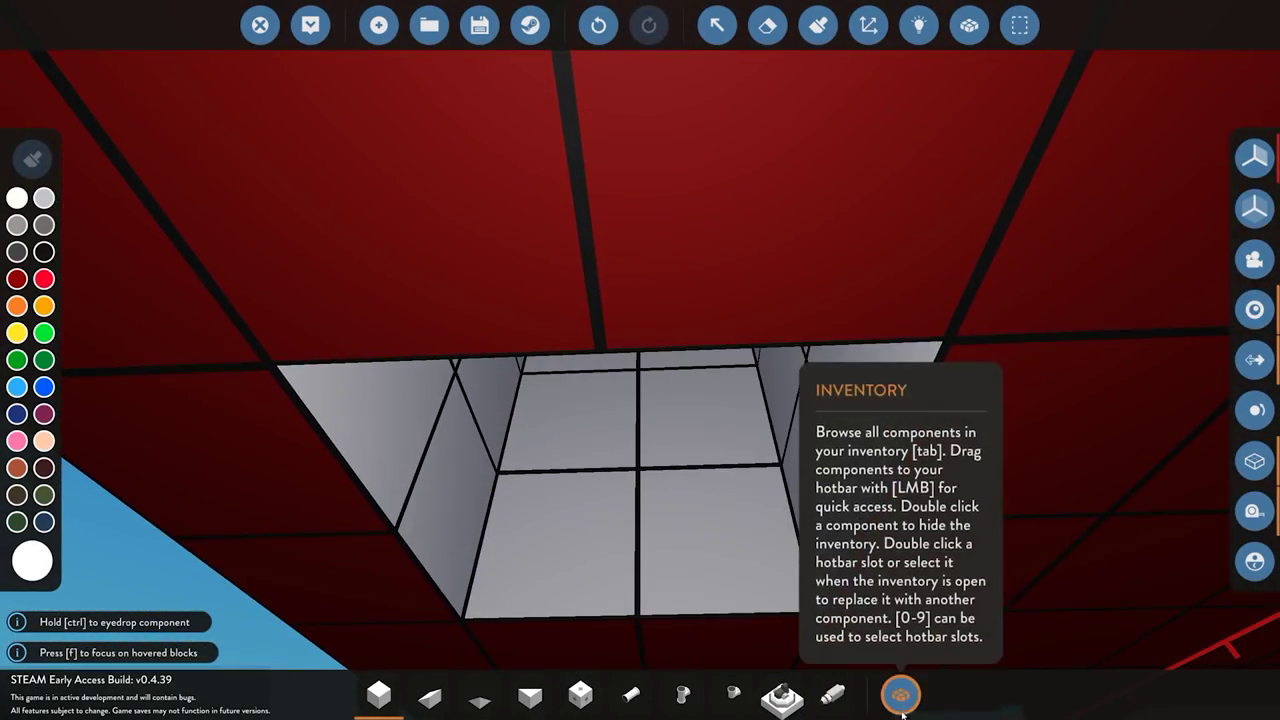
- Browse the component inventory, then look down the grey well and the interior corridor
{"action": "left_click", "coordinate": [902, 712]}
{"action": "scroll", "coordinate": [449, 444], "scroll_direction": "down", "scroll_amount": 5}
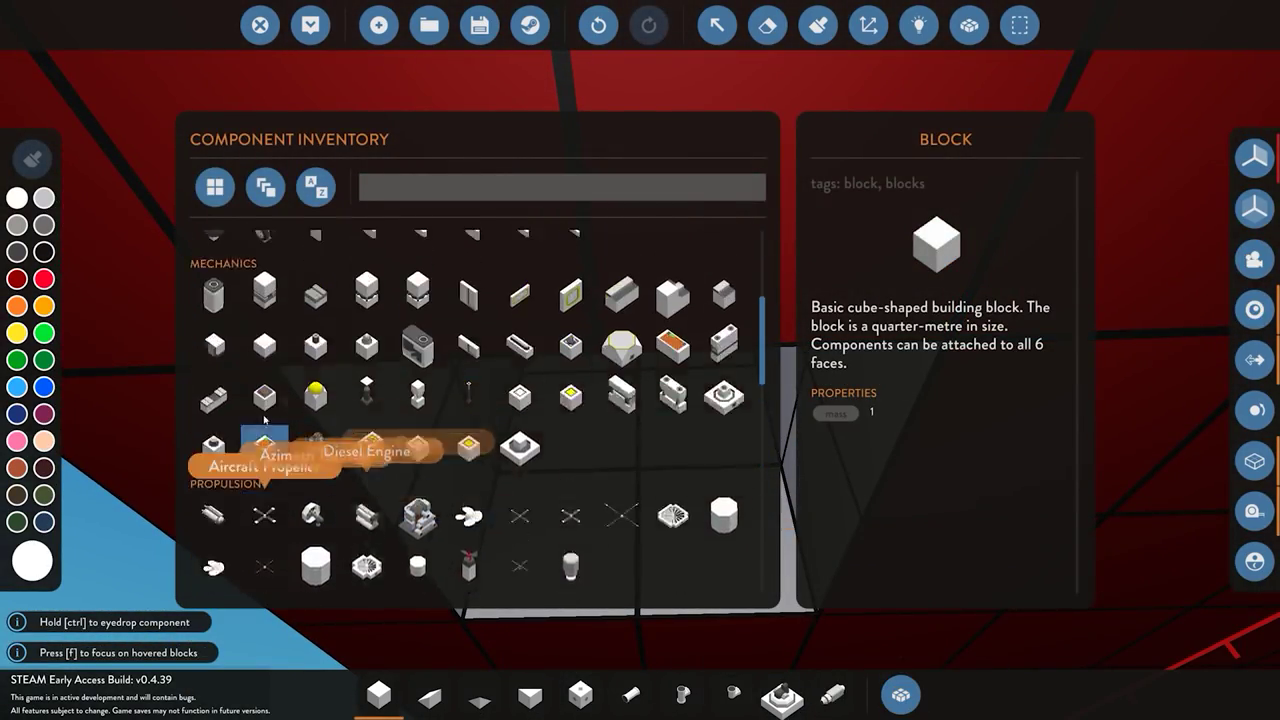
{"action": "key", "text": "Tab"}
{"action": "key", "text": "w"}
{"action": "key", "text": "w"}
{"action": "key", "text": "s"}
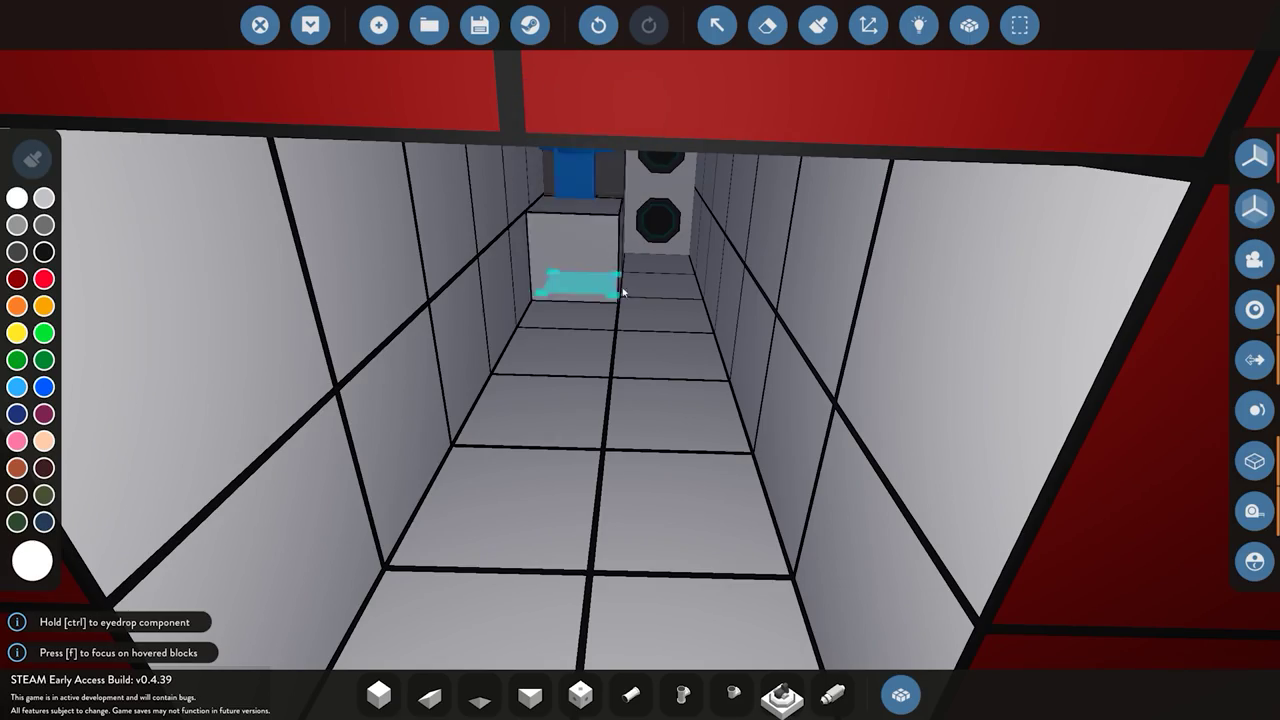
{"action": "key", "text": "f"}
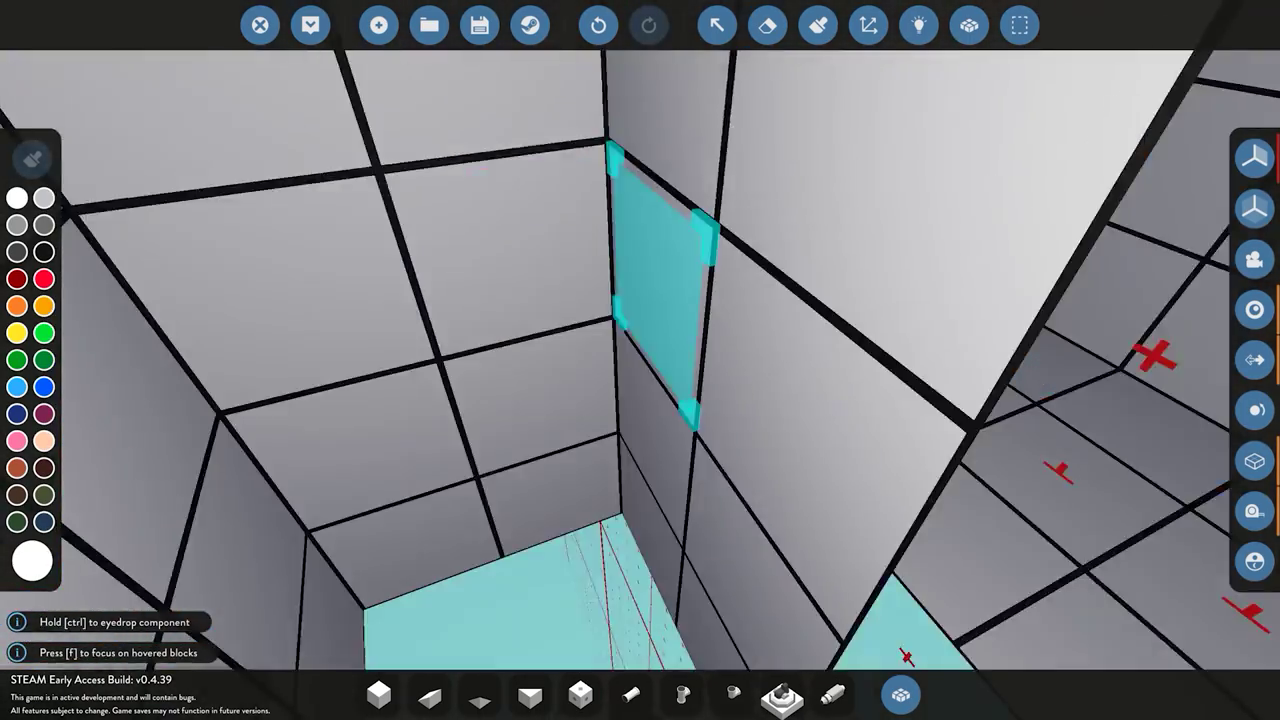
- Select the basic block as the part to place
{"action": "key", "text": "0"}
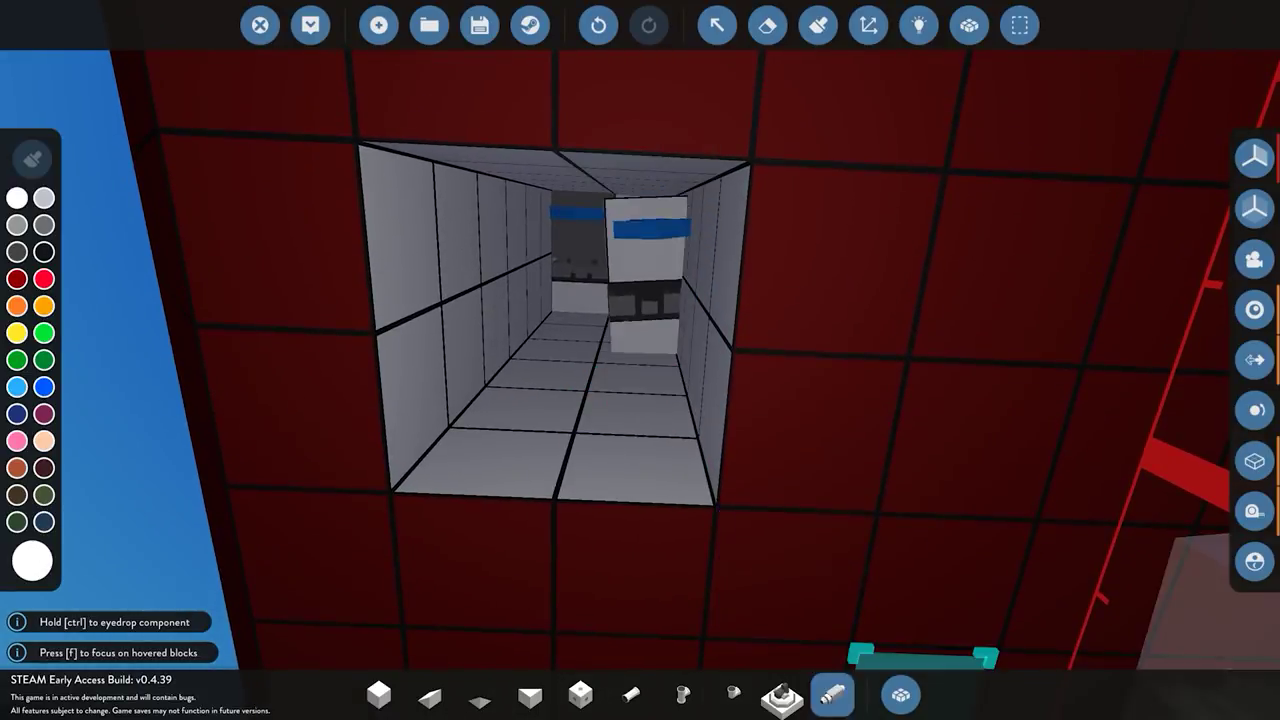
{"action": "left_click", "coordinate": [900, 694]}
{"action": "scroll", "coordinate": [463, 556], "scroll_direction": "down", "scroll_amount": 1}
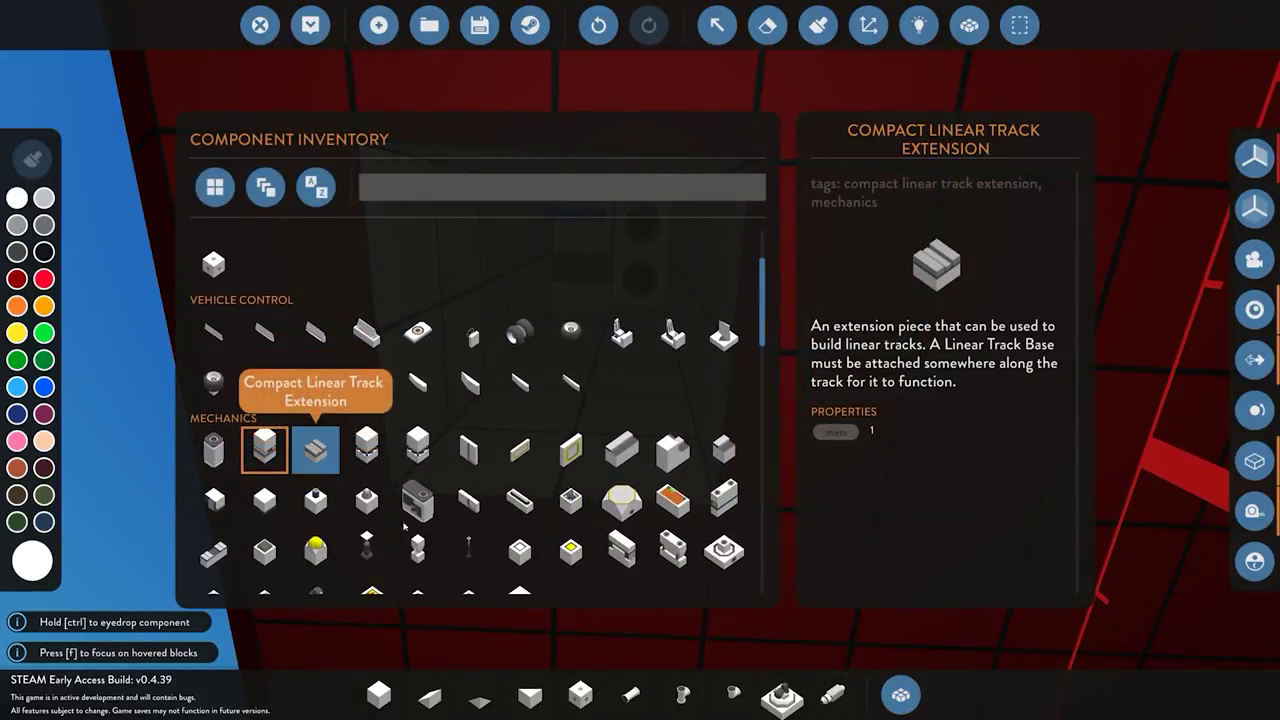
{"action": "left_click", "coordinate": [900, 694]}
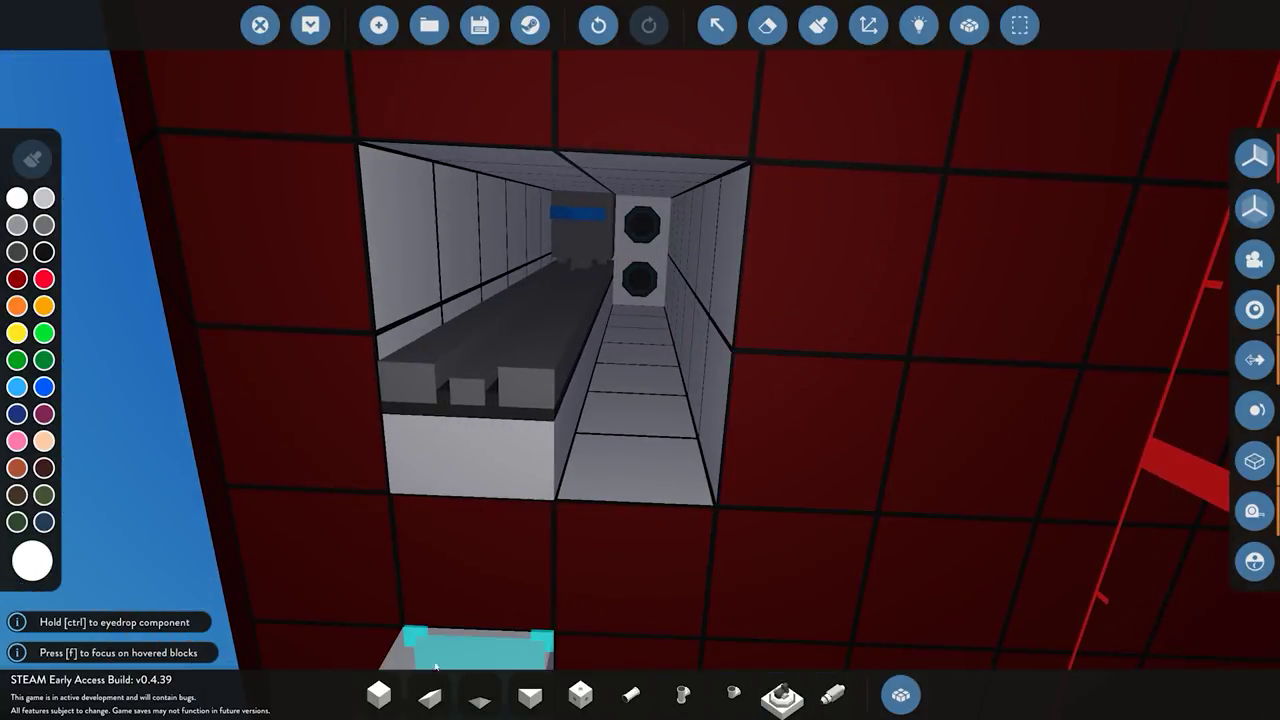
{"action": "left_click", "coordinate": [378, 694]}
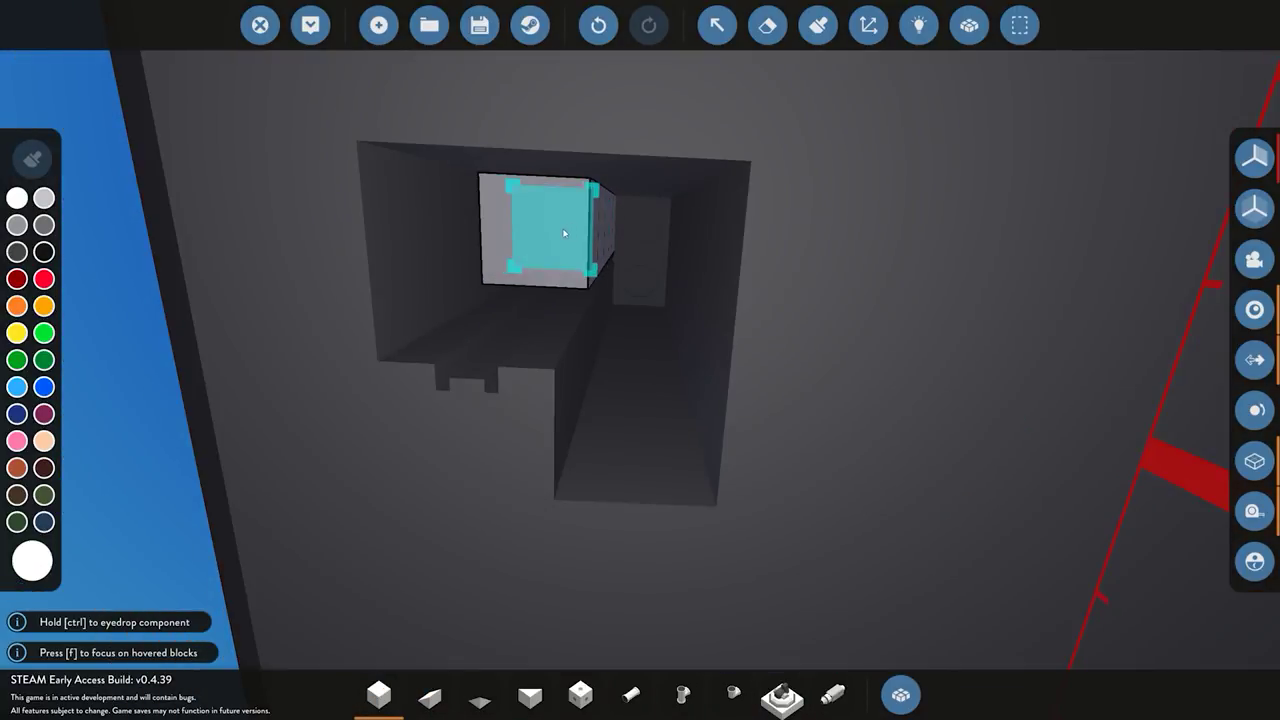
- Turn toward the red grid floor and pick the Fin Rudder component
{"action": "key", "text": "f"}
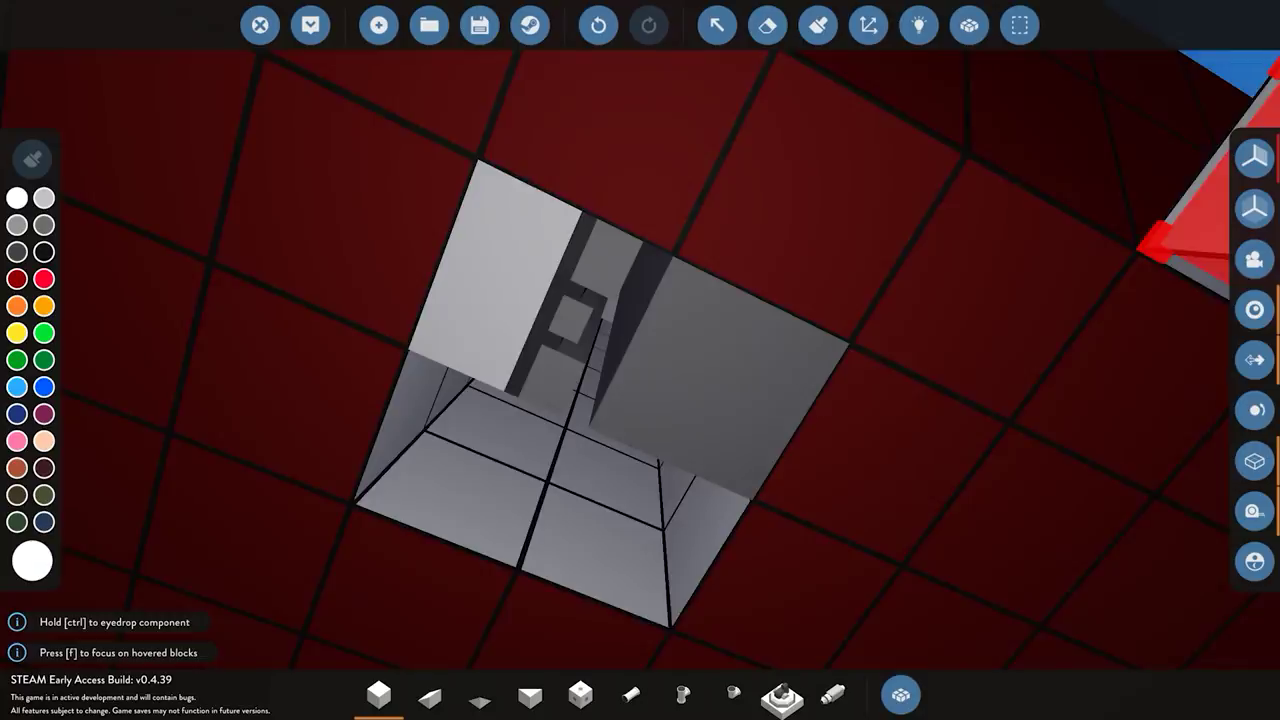
{"action": "key", "text": "Tab"}
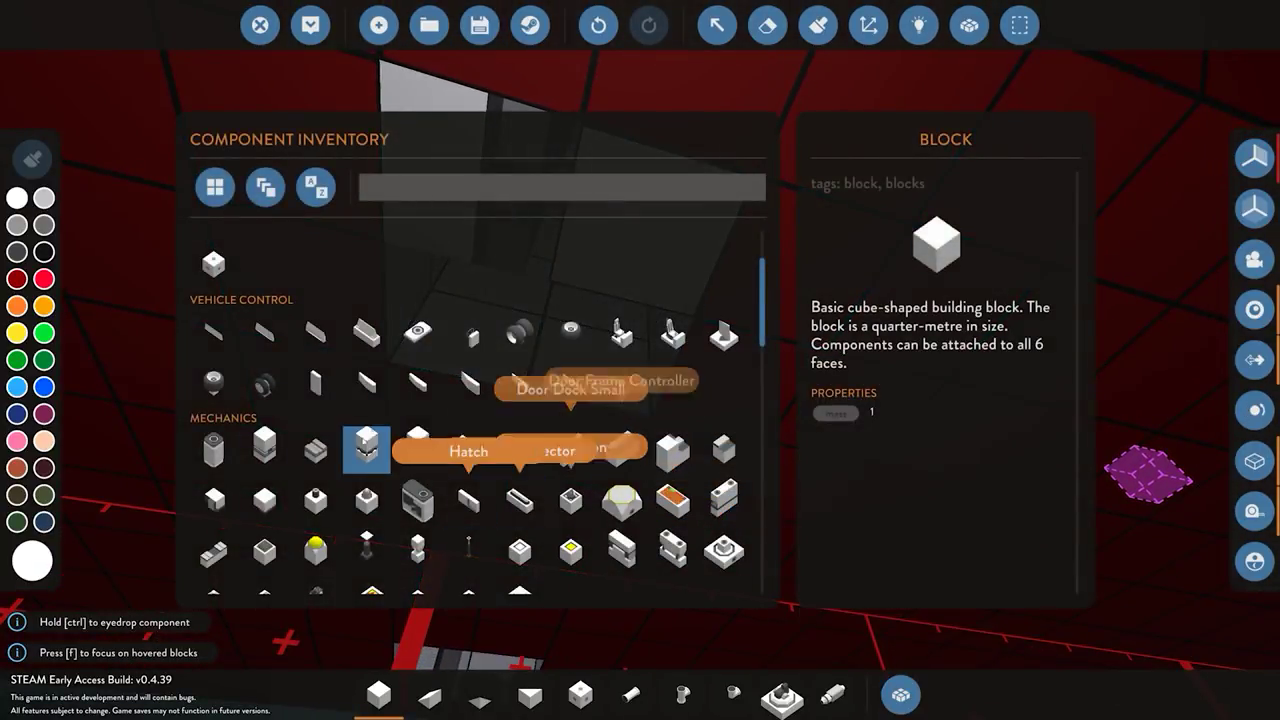
{"action": "scroll", "coordinate": [441, 469], "scroll_direction": "down", "scroll_amount": 3}
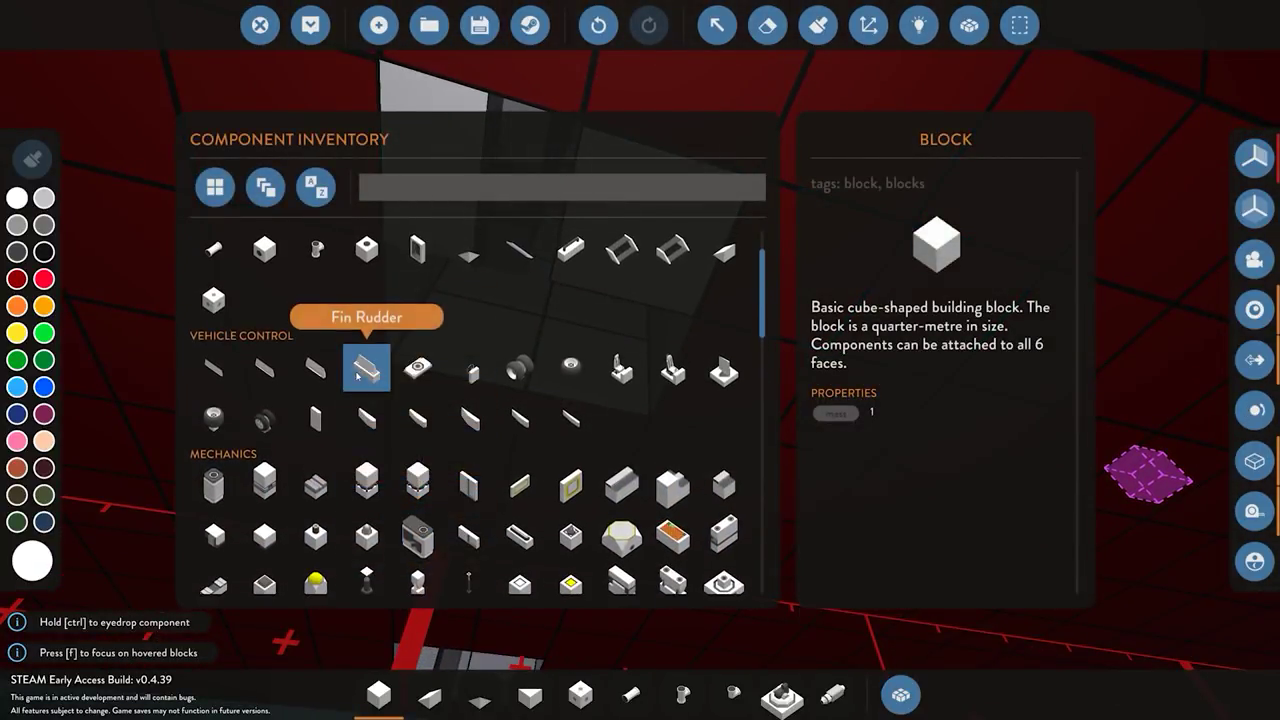
{"action": "left_click", "coordinate": [902, 693]}
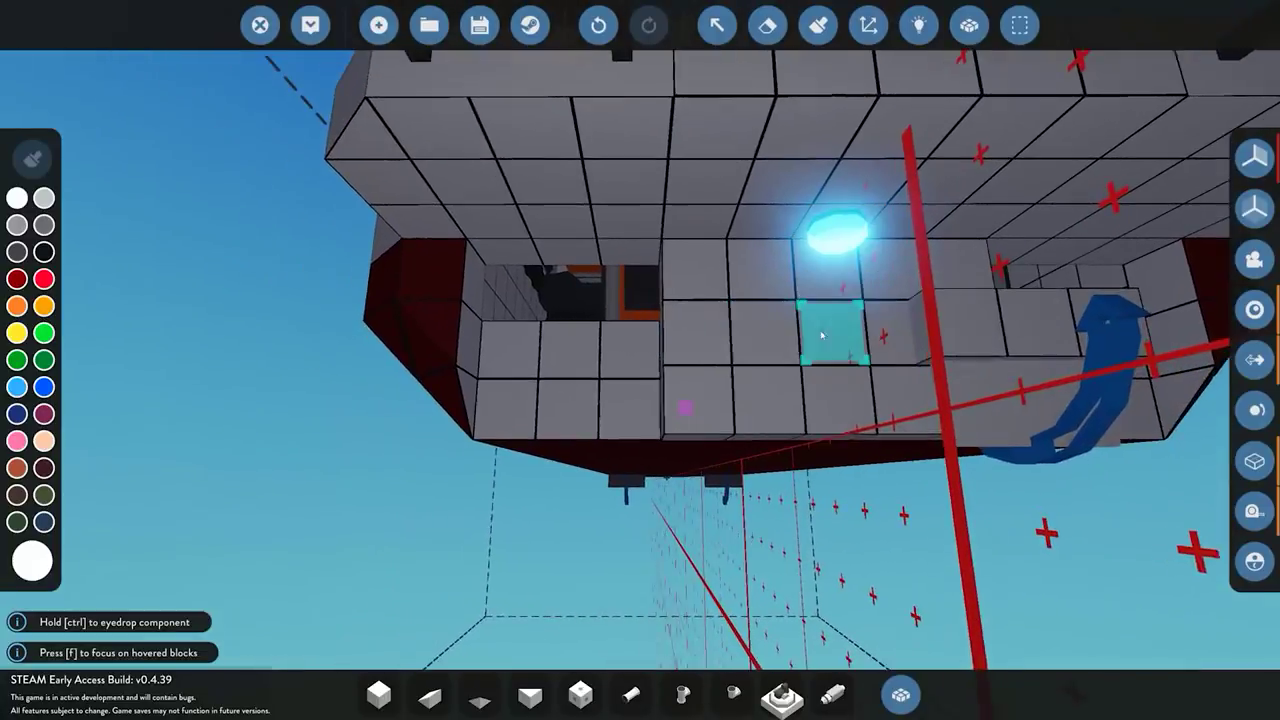
- Check the component inventory and select the basic block for placement
{"action": "left_click", "coordinate": [900, 694]}
{"action": "scroll", "coordinate": [723, 360], "scroll_direction": "down", "scroll_amount": 4}
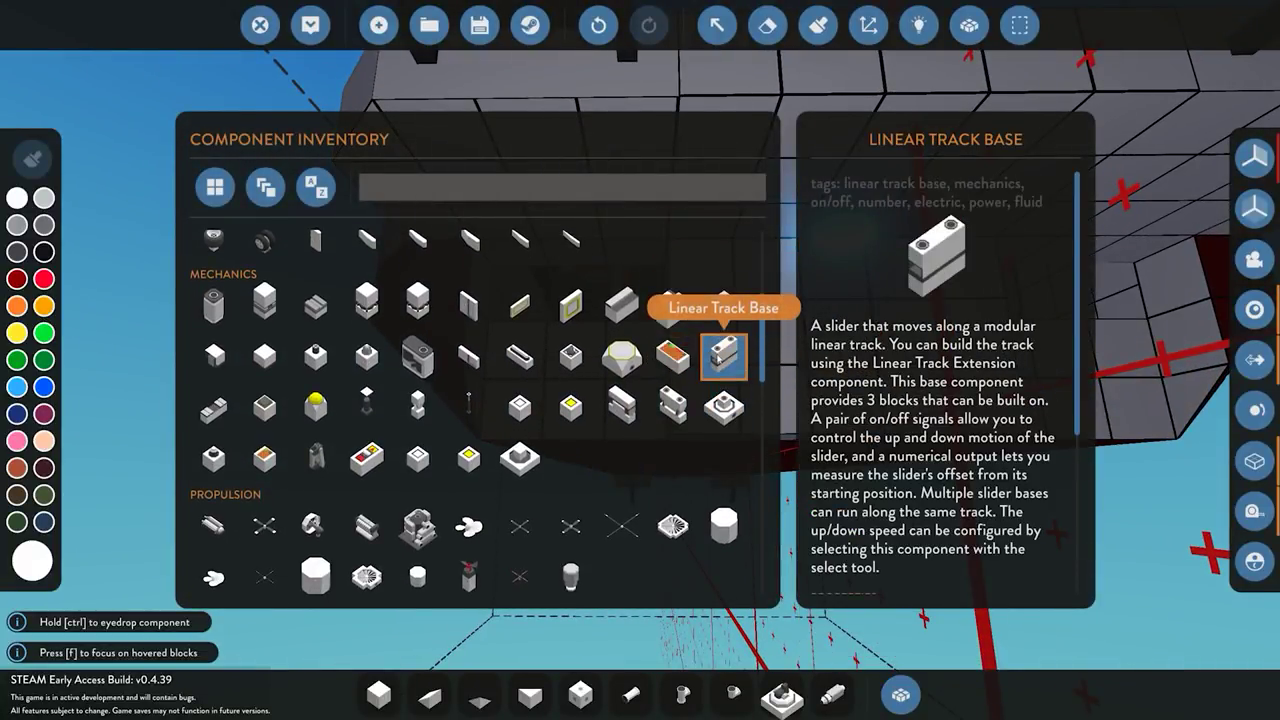
{"action": "left_click", "coordinate": [900, 694]}
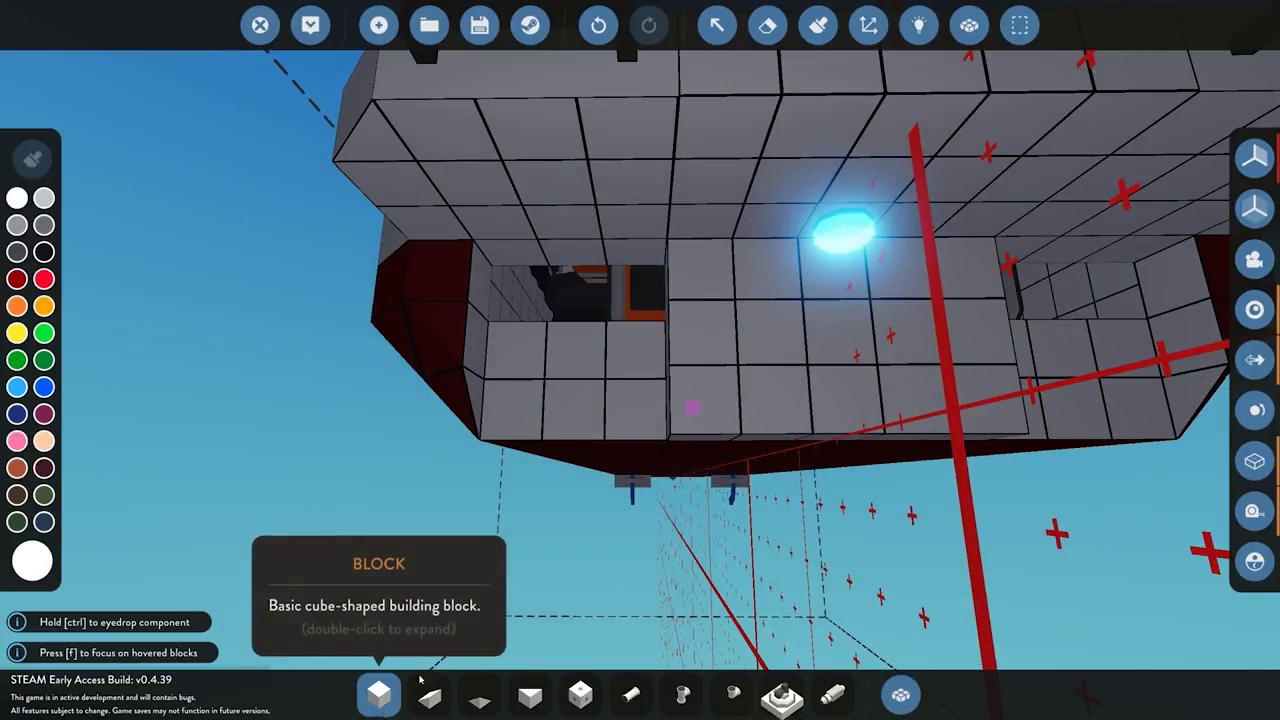
{"action": "left_click", "coordinate": [378, 694]}
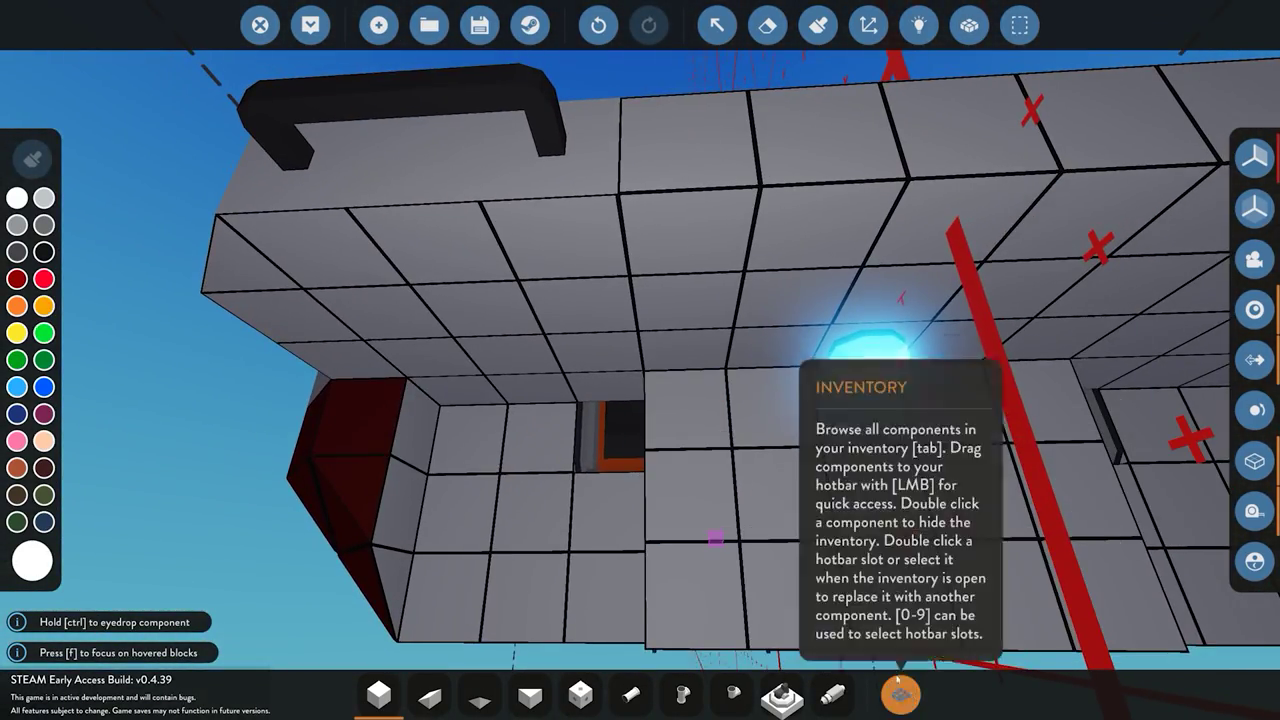
- Pick the Linear Track Base, then the Linear Track Extension component
{"action": "left_click", "coordinate": [898, 688]}
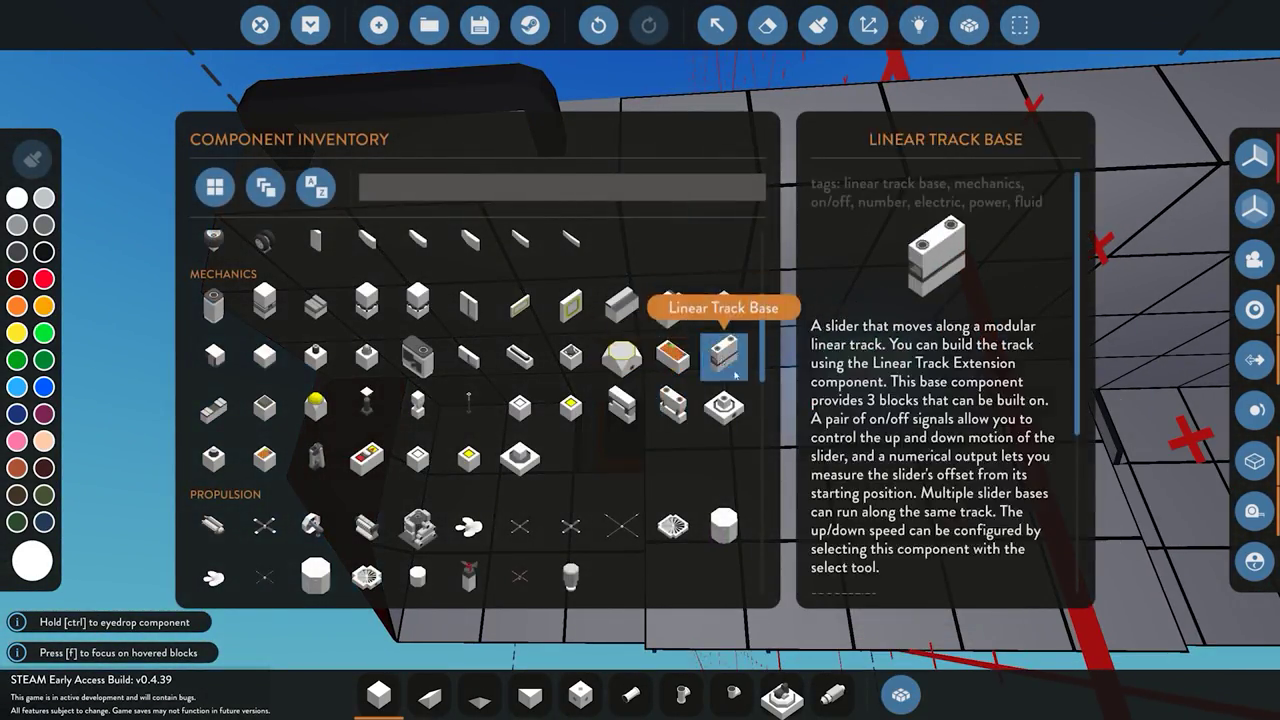
{"action": "double_click", "coordinate": [723, 351]}
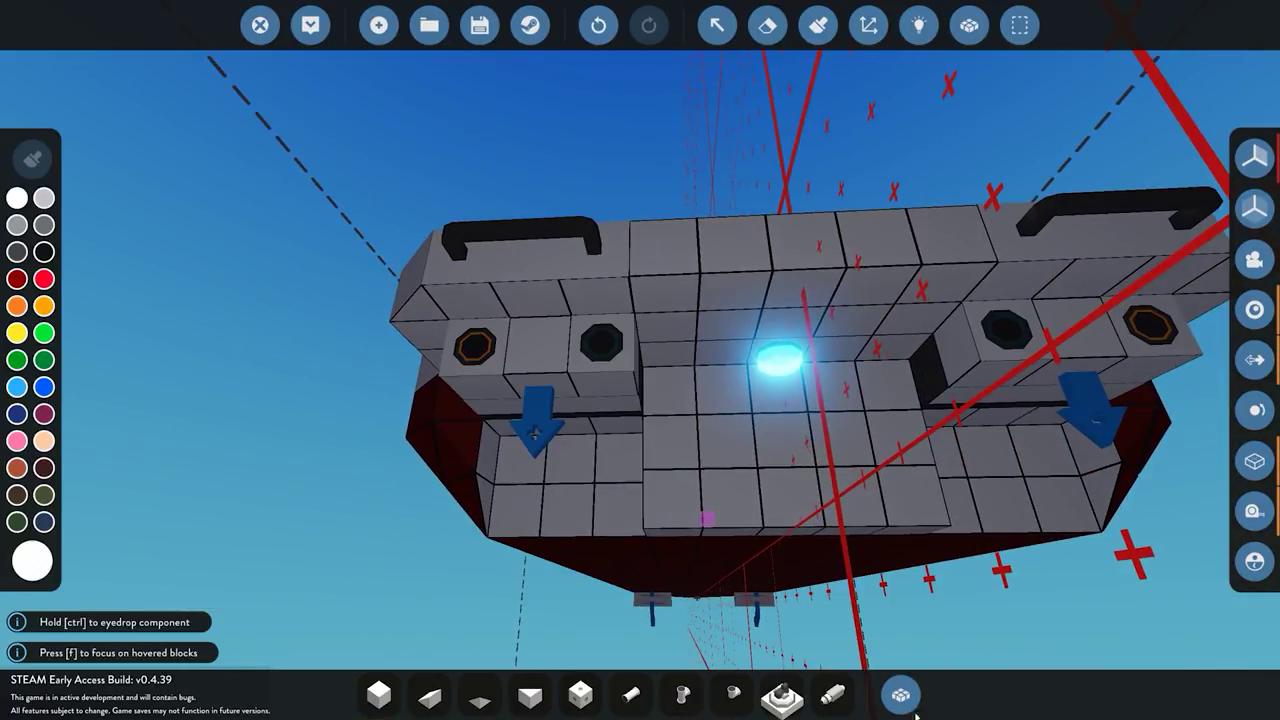
{"action": "left_click", "coordinate": [903, 698]}
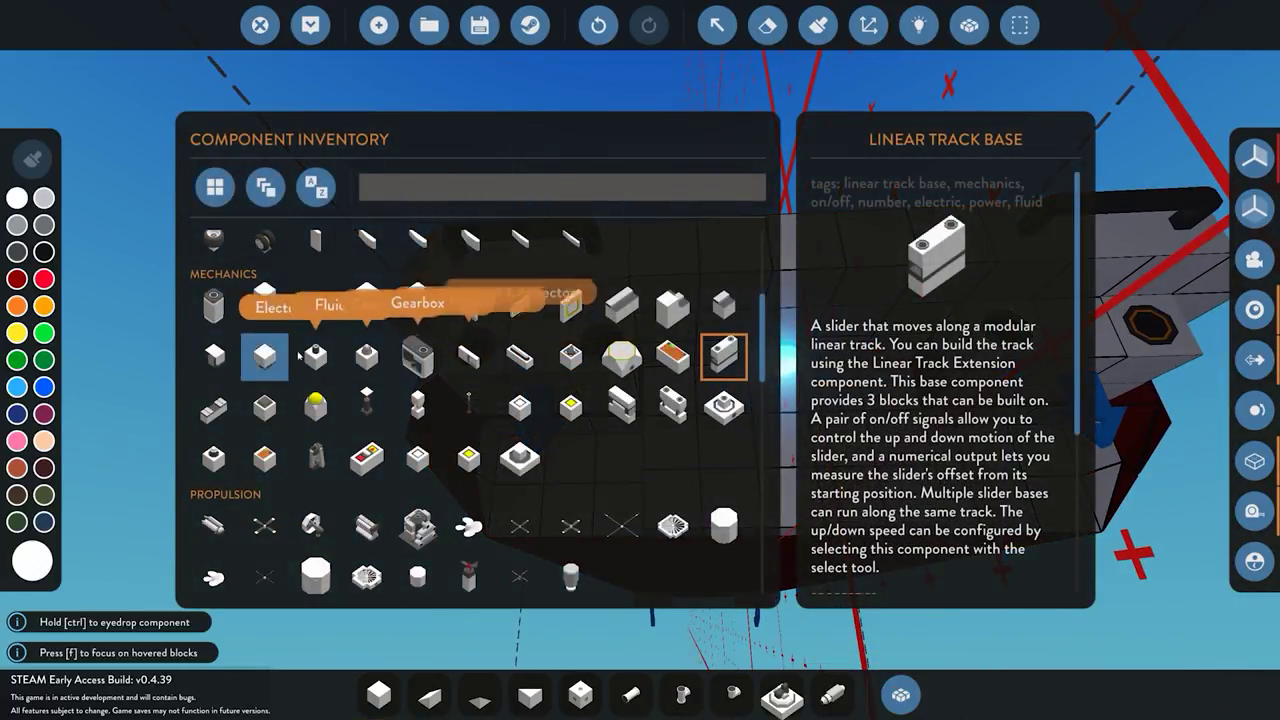
{"action": "double_click", "coordinate": [211, 409]}
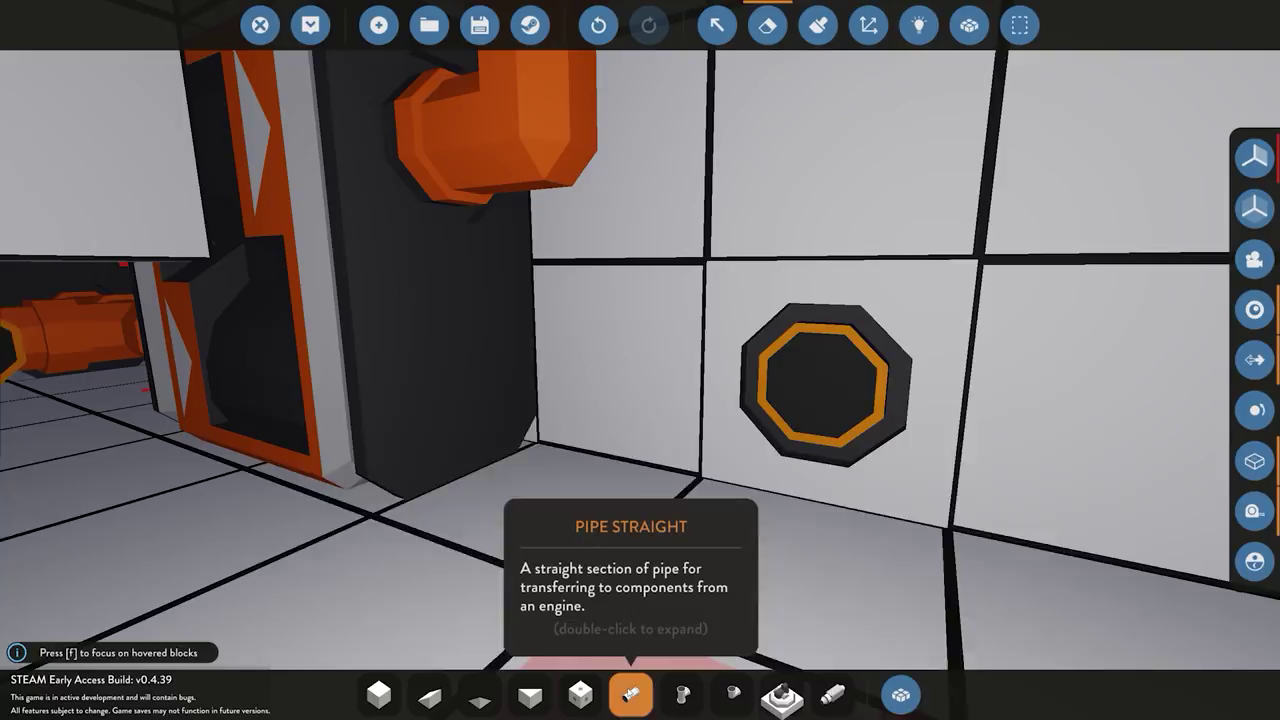
- Select Pipe Straight and drag a straight pipe run into the interior wall port
{"action": "left_click", "coordinate": [631, 694]}
{"action": "left_click_drag", "start_coordinate": [275, 338], "coordinate": [400, 380]}
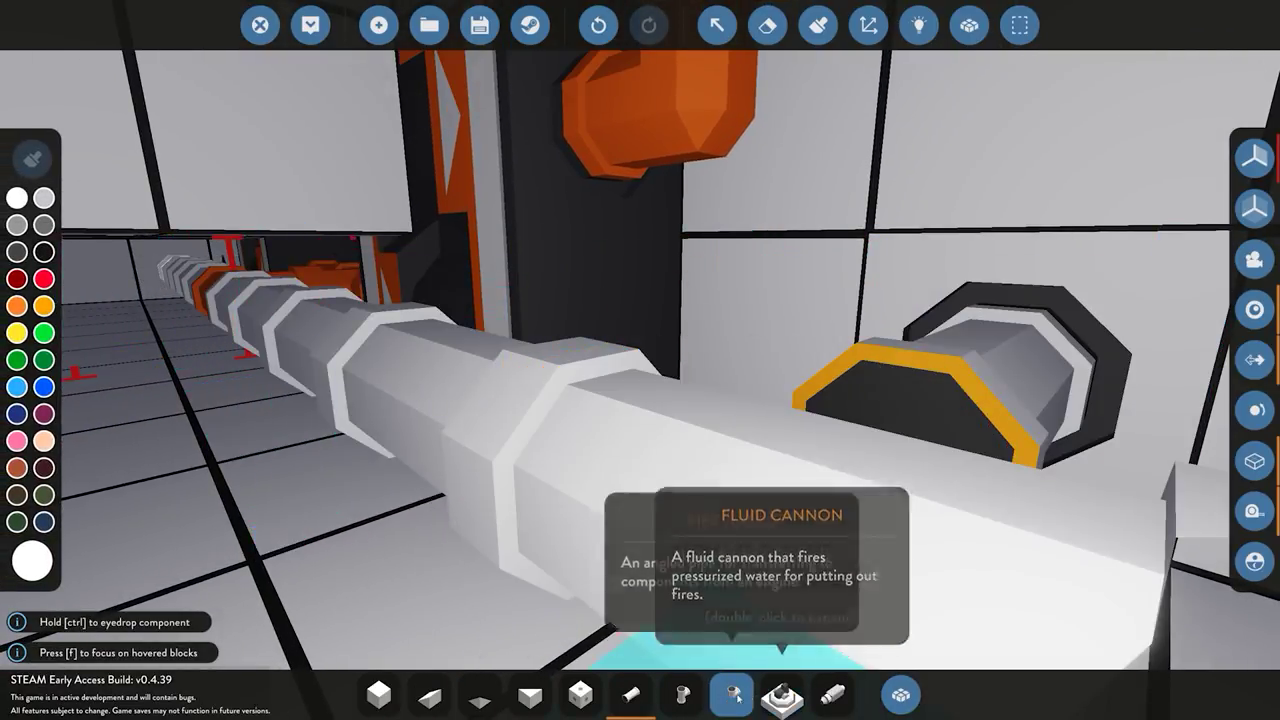
{"action": "left_click", "coordinate": [733, 694]}
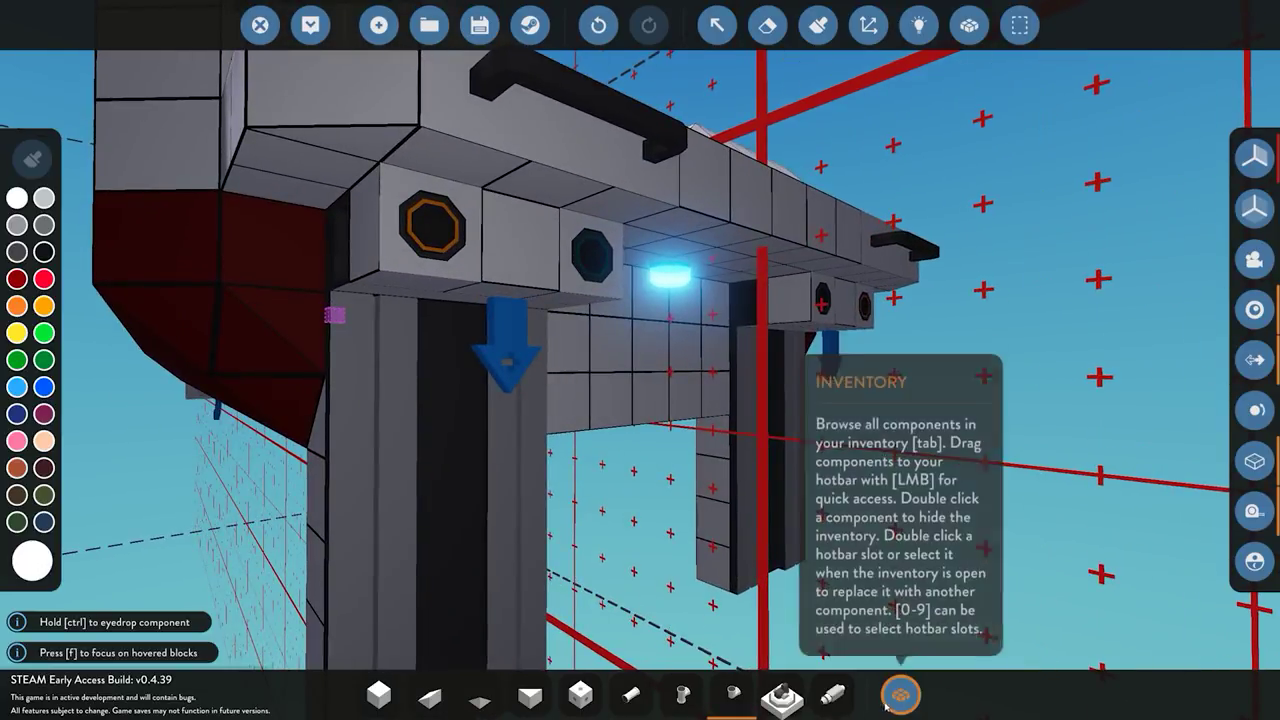
- Place an enclosed Pipe T-Piece on the linear track head's power connection
{"action": "left_click", "coordinate": [890, 703]}
{"action": "scroll", "coordinate": [628, 430], "scroll_direction": "up", "scroll_amount": 3}
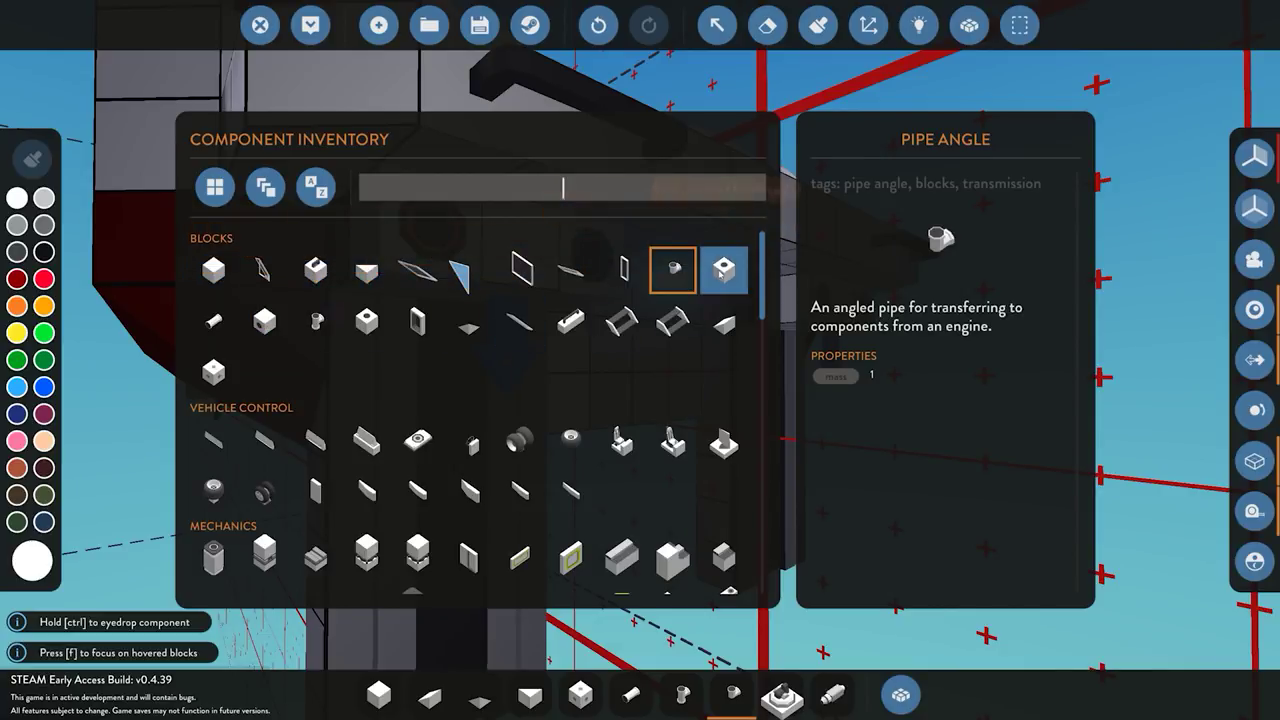
{"action": "left_click", "coordinate": [900, 695]}
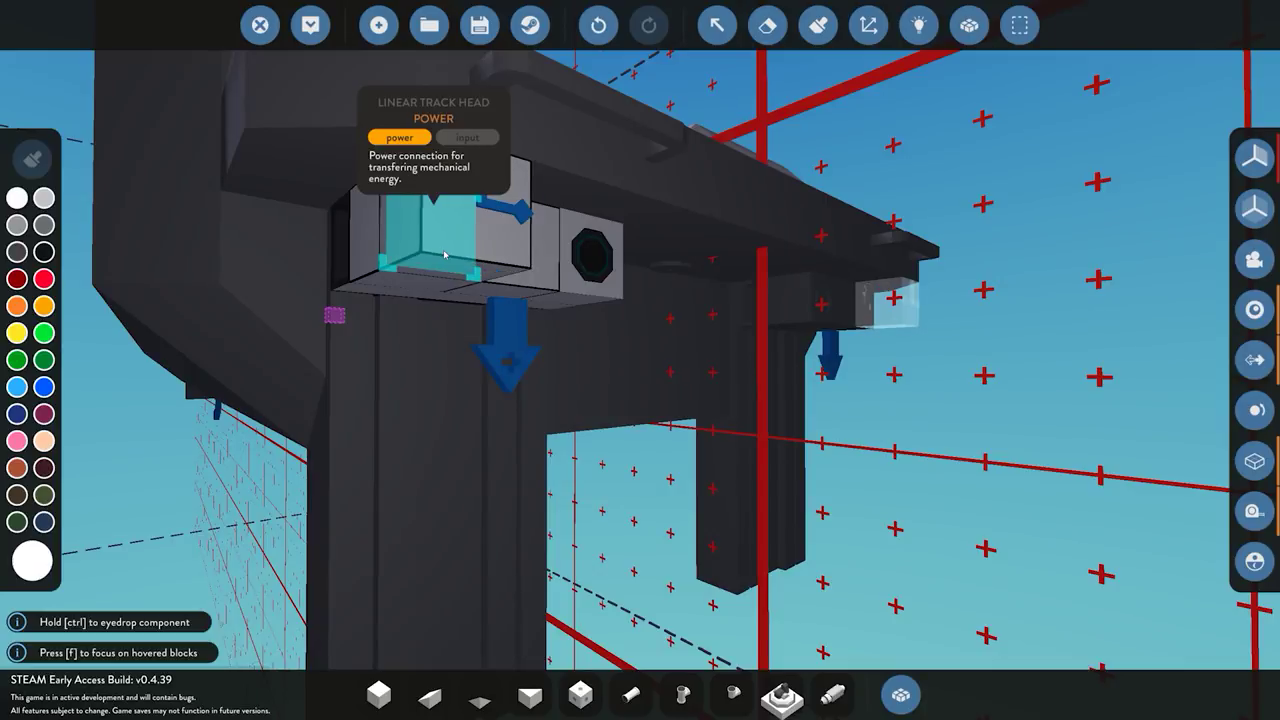
{"action": "key", "text": "Tab"}
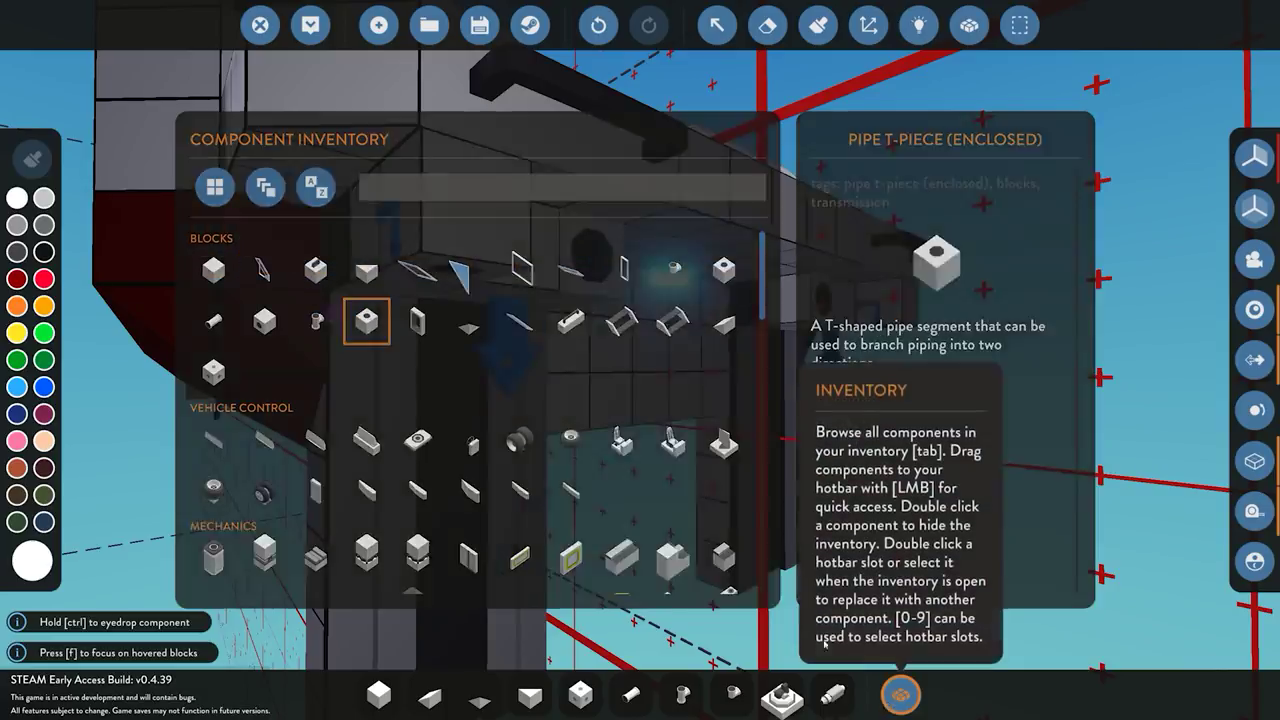
{"action": "key", "text": "Tab"}
{"action": "left_click", "coordinate": [457, 259]}
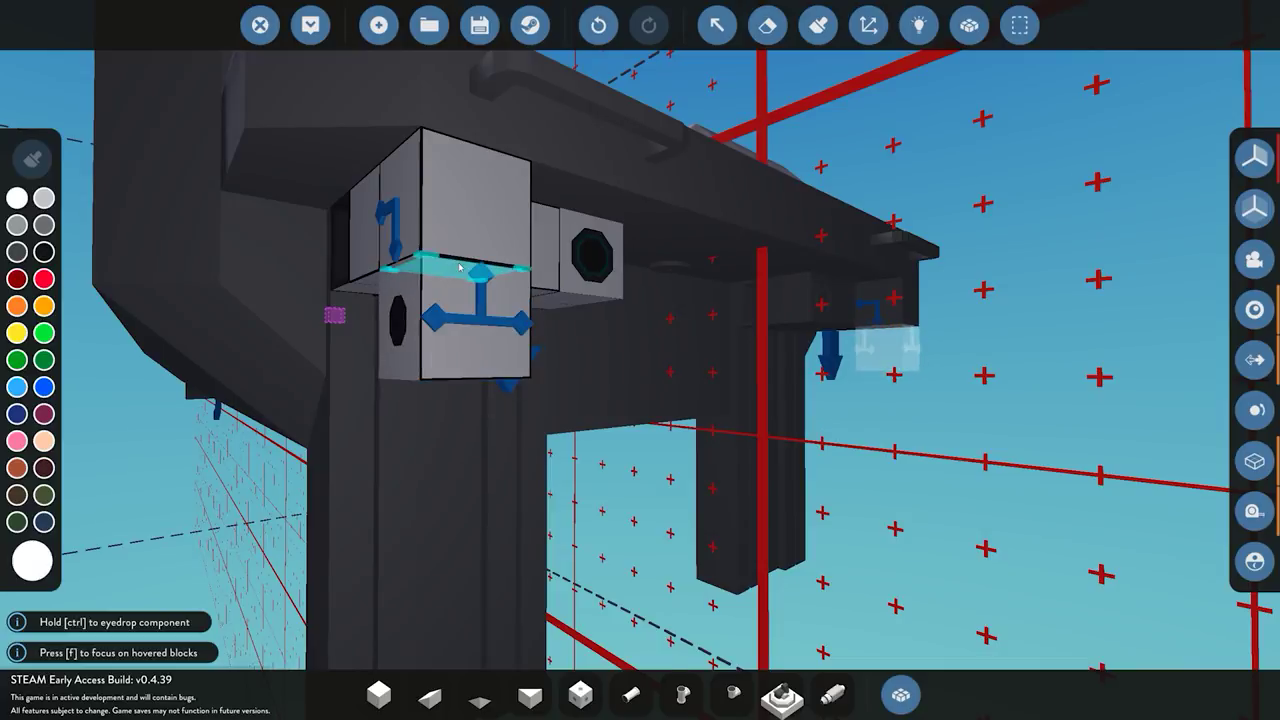
- Choose the enclosed Pipe Angle and add a block with an orange-ringed port to the assembly
{"action": "key", "text": "Tab"}
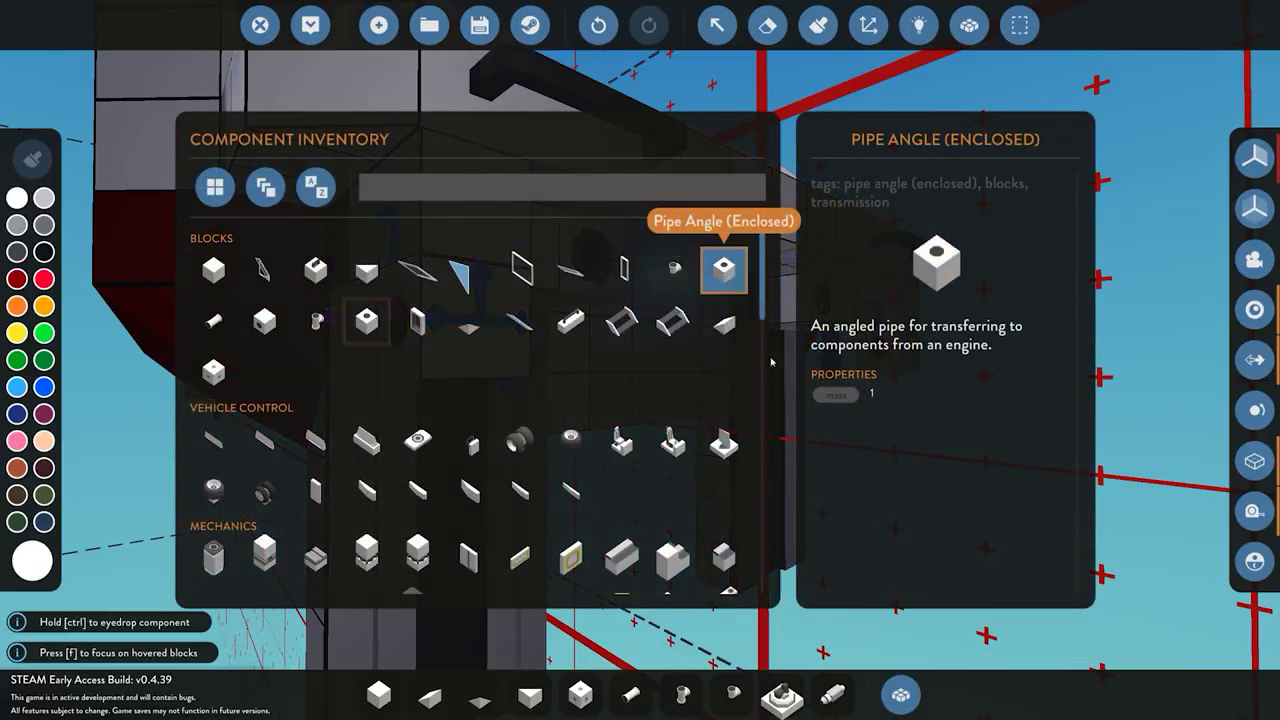
{"action": "key", "text": "Tab"}
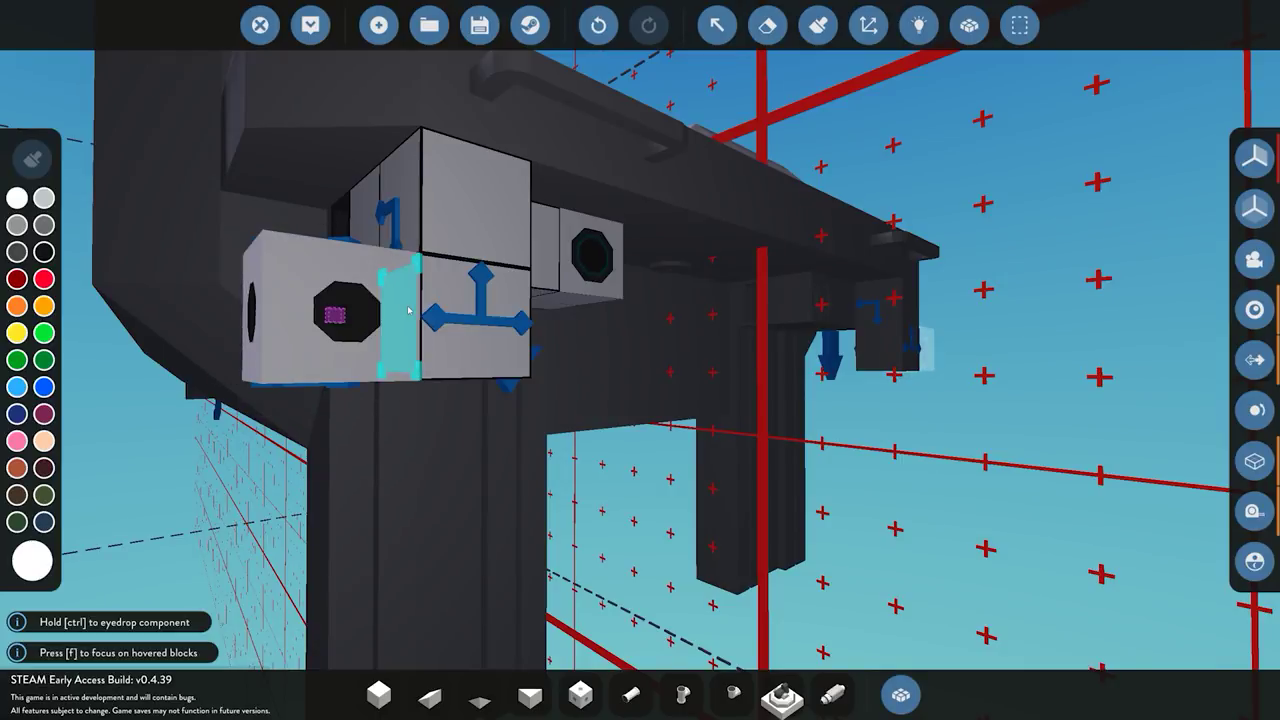
{"action": "key", "text": "a"}
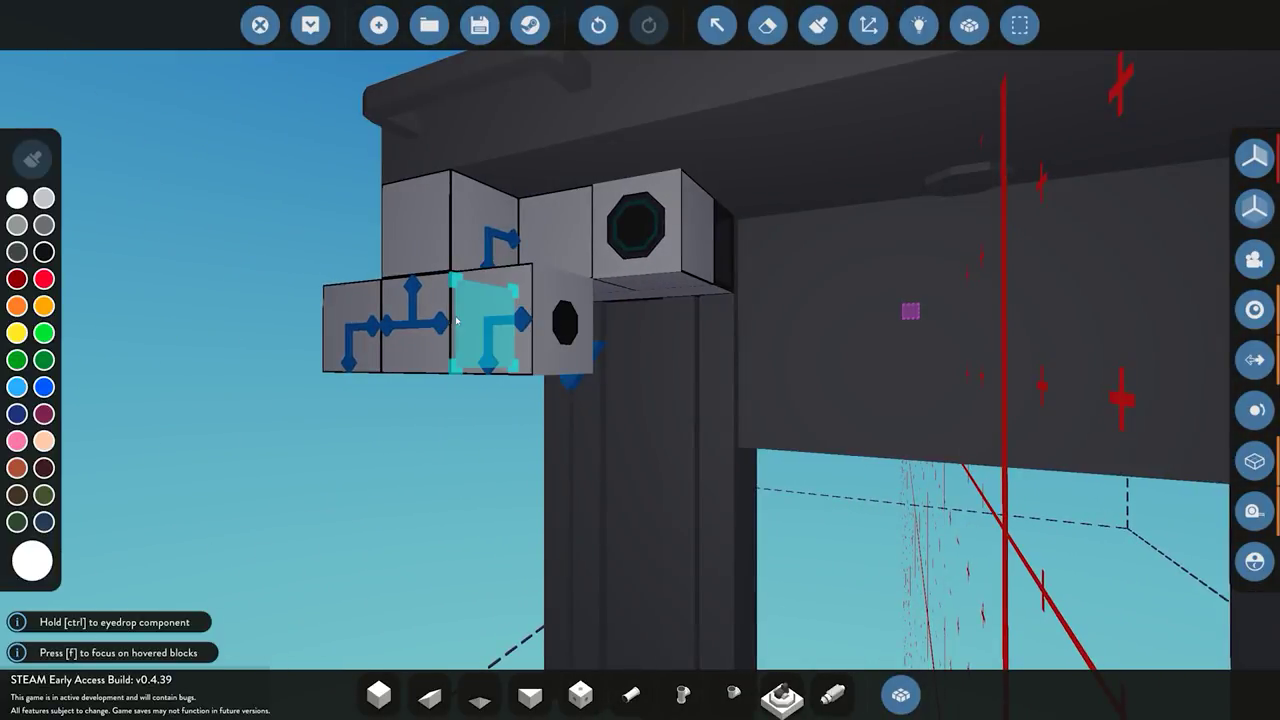
{"action": "key", "text": "s"}
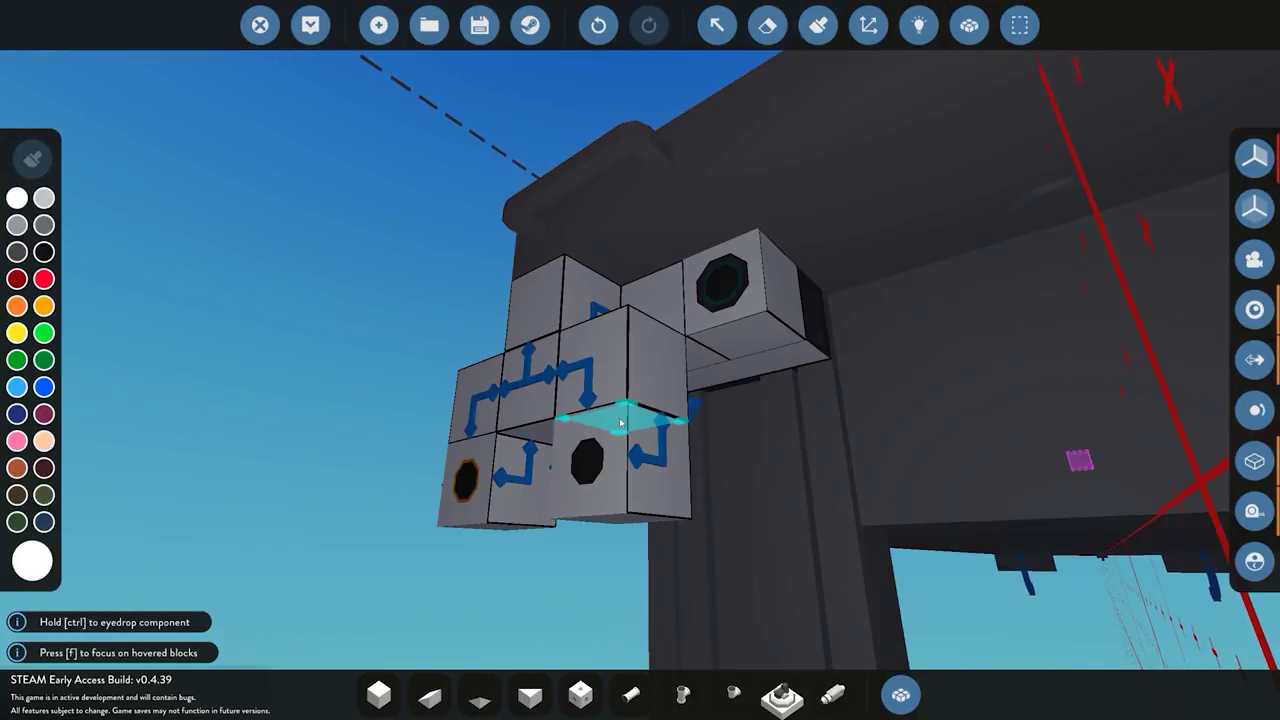
{"action": "left_click", "coordinate": [623, 425]}
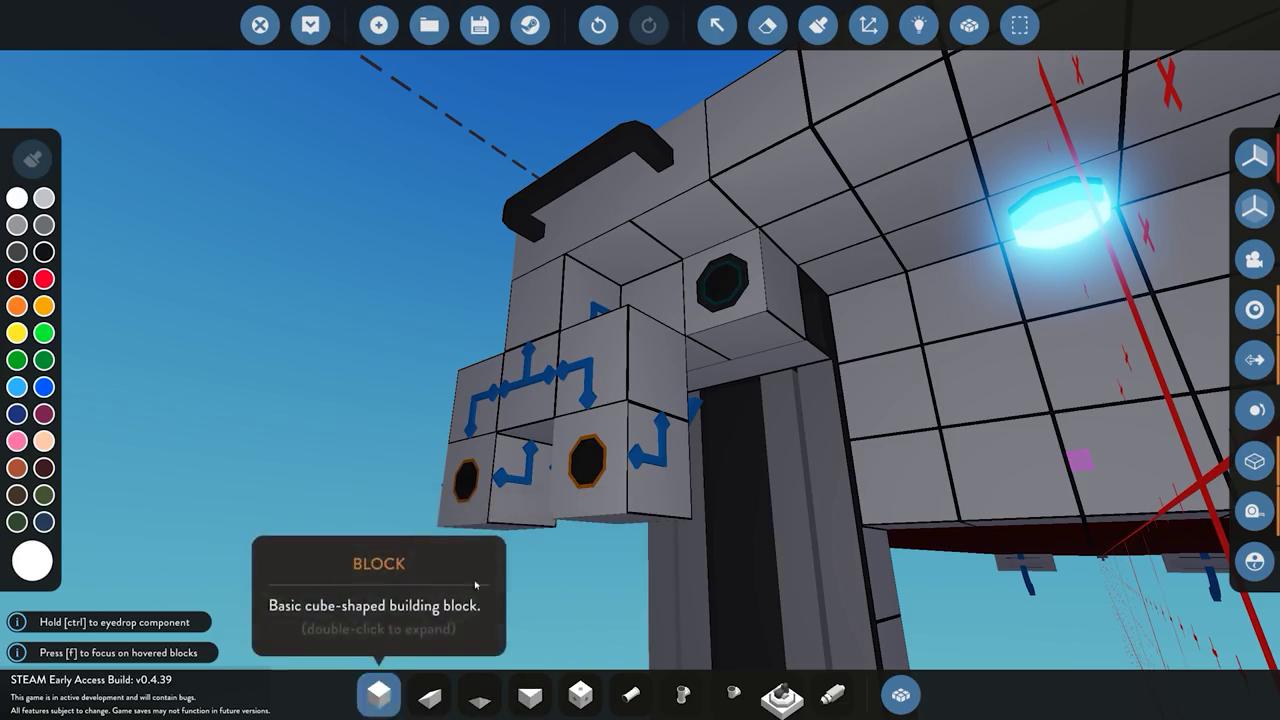
{"action": "key", "text": "s"}
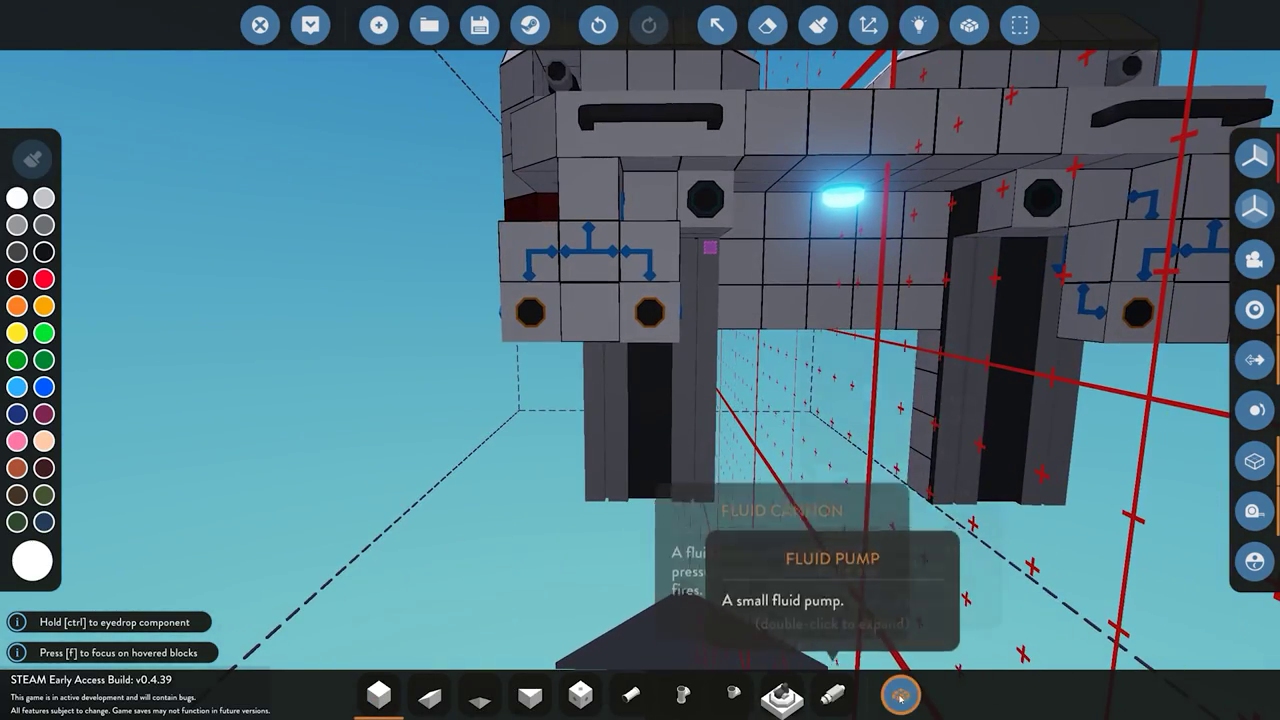
- Check the component inventory again for the next pipe part
{"action": "left_click", "coordinate": [900, 694]}
{"action": "scroll", "coordinate": [660, 420], "scroll_direction": "up", "scroll_amount": 4}
{"action": "left_click", "coordinate": [898, 696]}
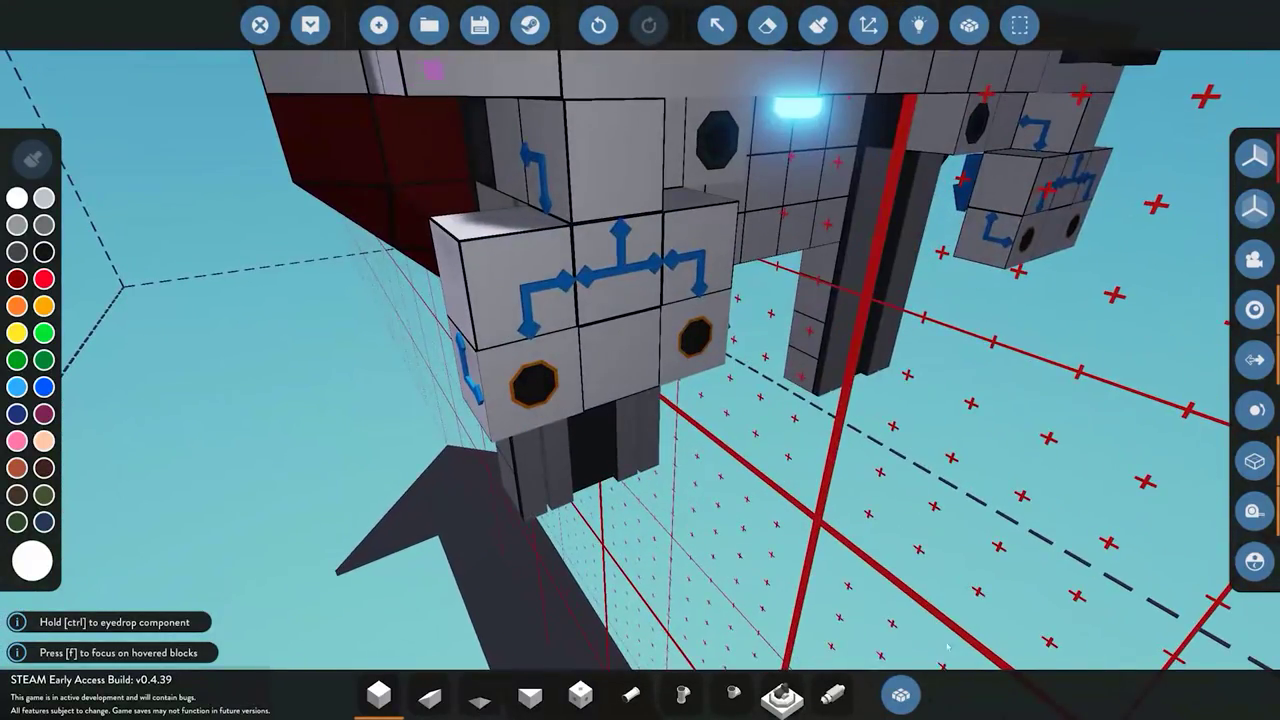
{"action": "left_click", "coordinate": [903, 693]}
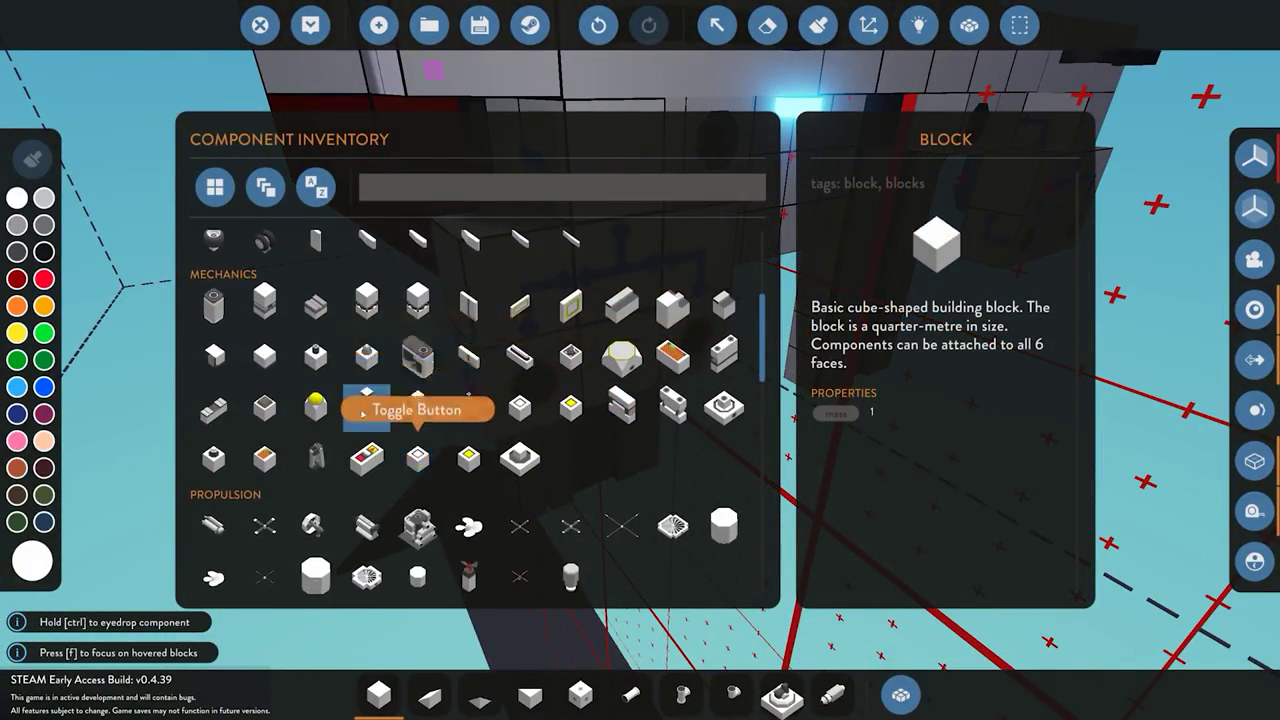
{"action": "left_click", "coordinate": [901, 694]}
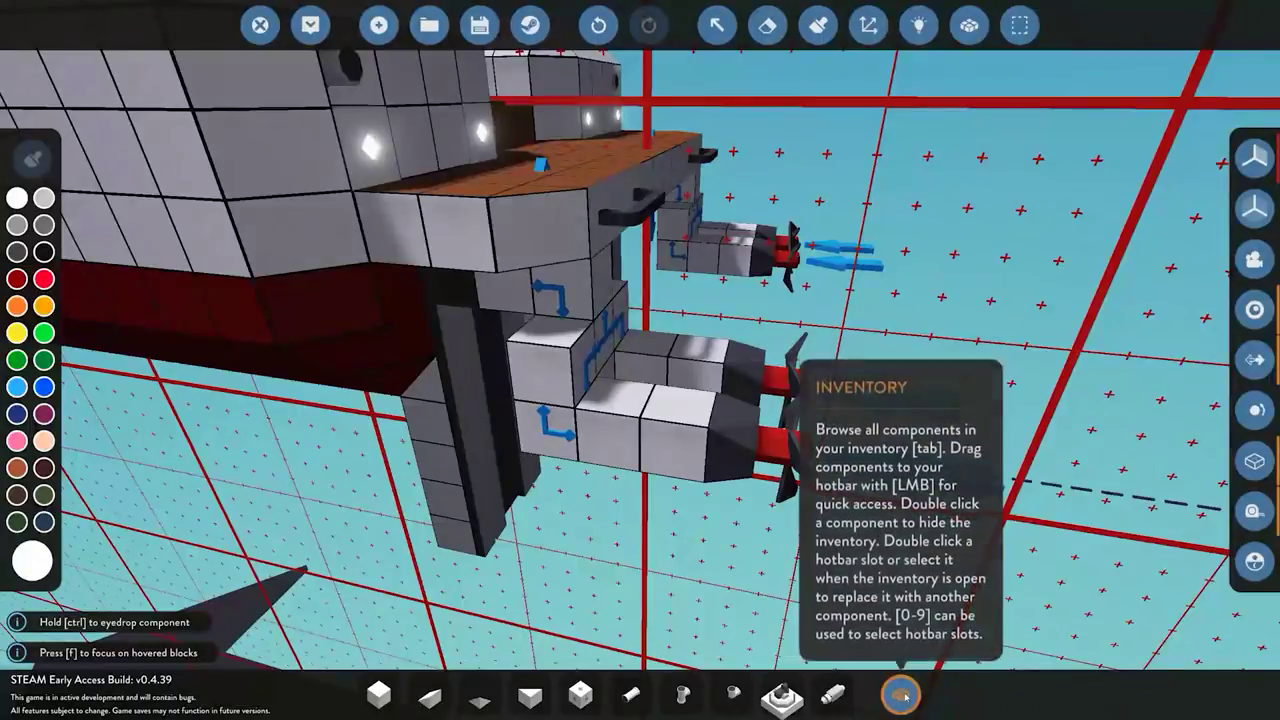
- Scroll through the component inventory and close it
{"action": "left_click", "coordinate": [901, 694]}
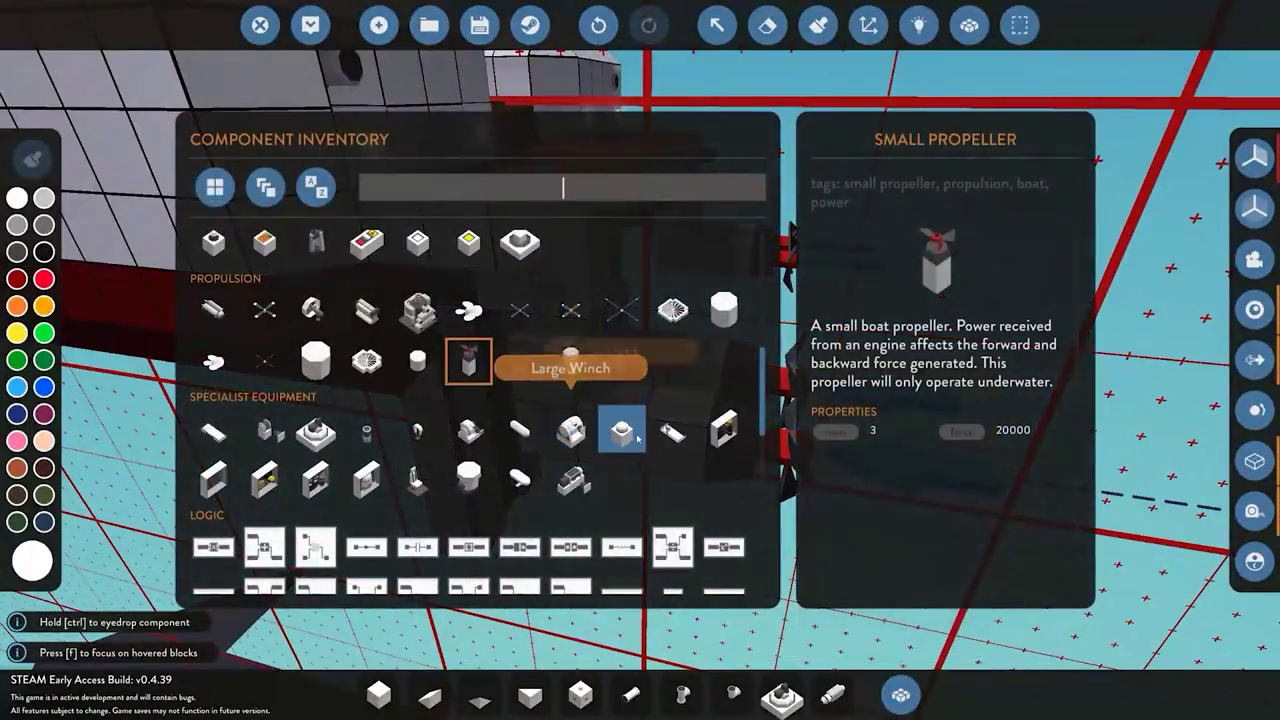
{"action": "scroll", "coordinate": [366, 294], "scroll_direction": "down", "scroll_amount": 3}
{"action": "scroll", "coordinate": [366, 380], "scroll_direction": "up", "scroll_amount": 4}
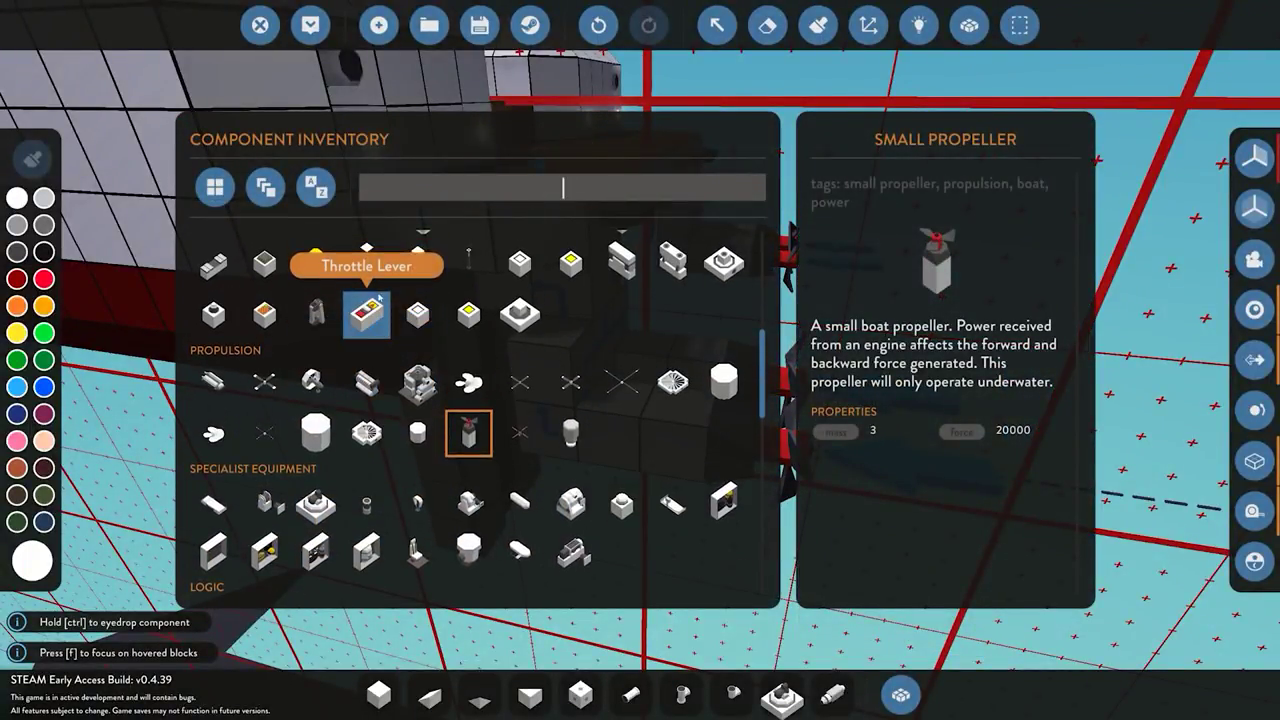
{"action": "scroll", "coordinate": [367, 271], "scroll_direction": "up", "scroll_amount": 1}
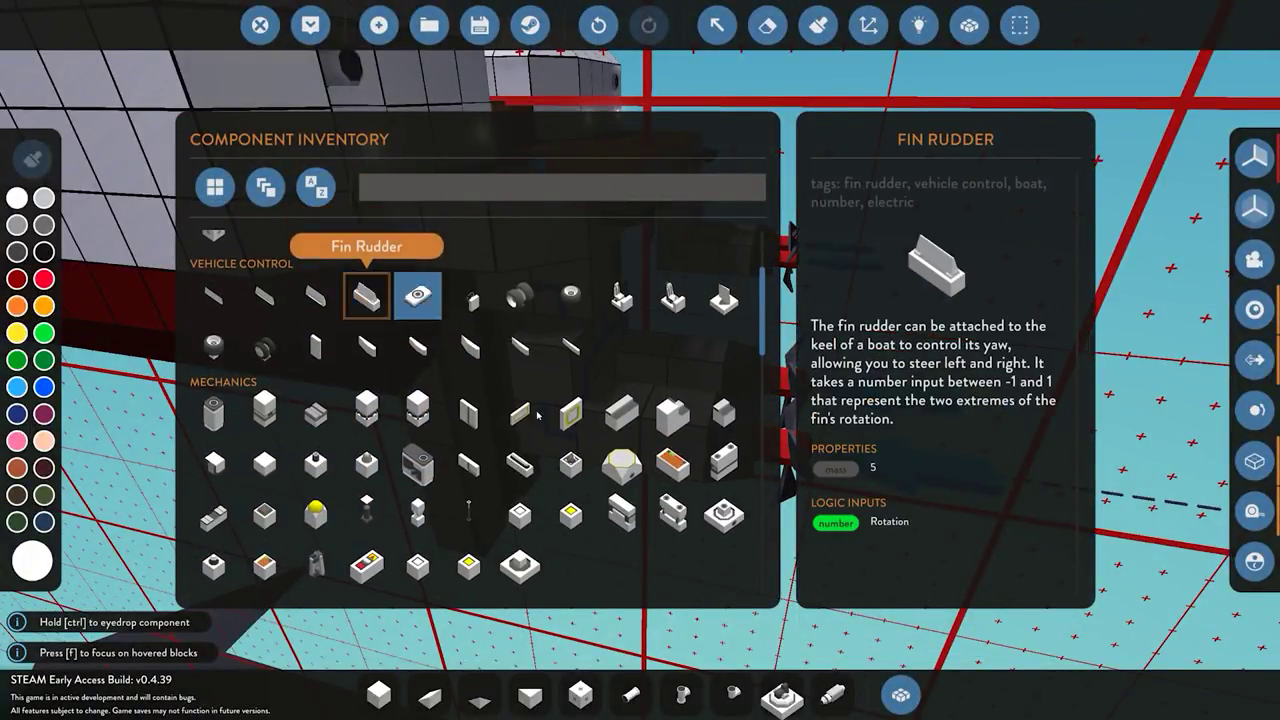
{"action": "left_click", "coordinate": [901, 694]}
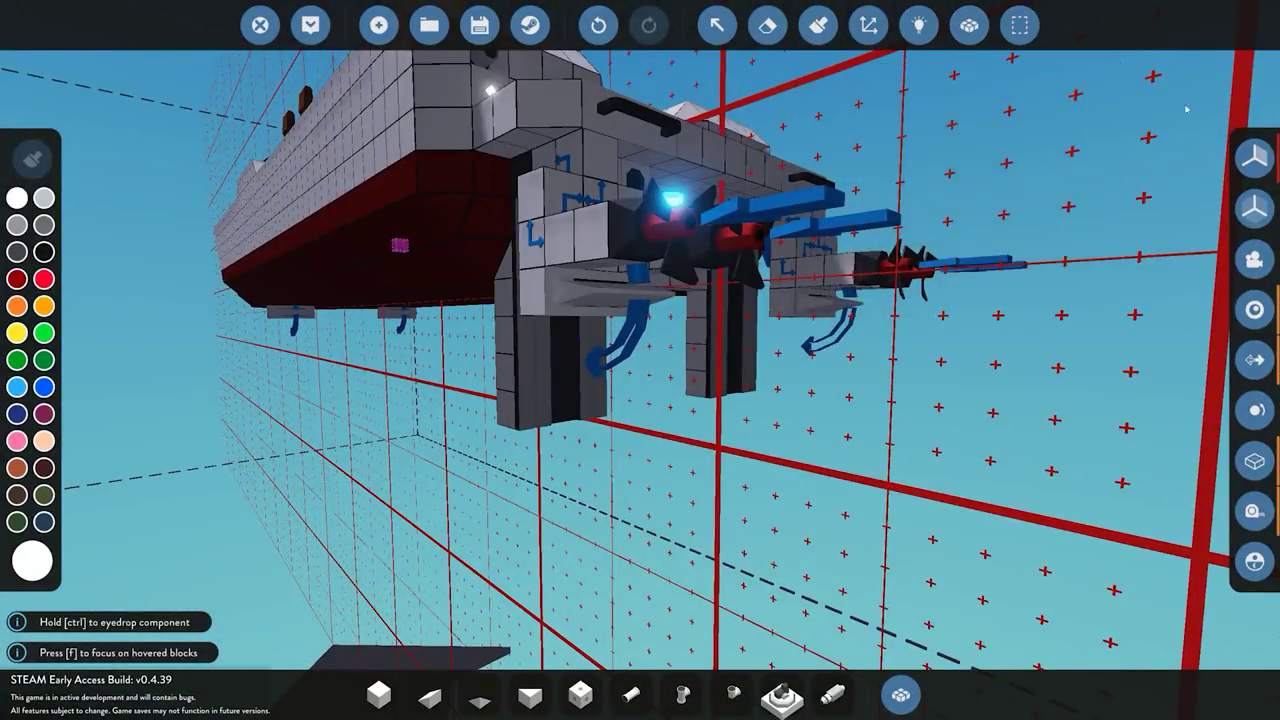
- Set symmetry to Disabled and focus the view on the hovered blocks
{"action": "left_click", "coordinate": [1260, 158]}
{"action": "left_click", "coordinate": [990, 157]}
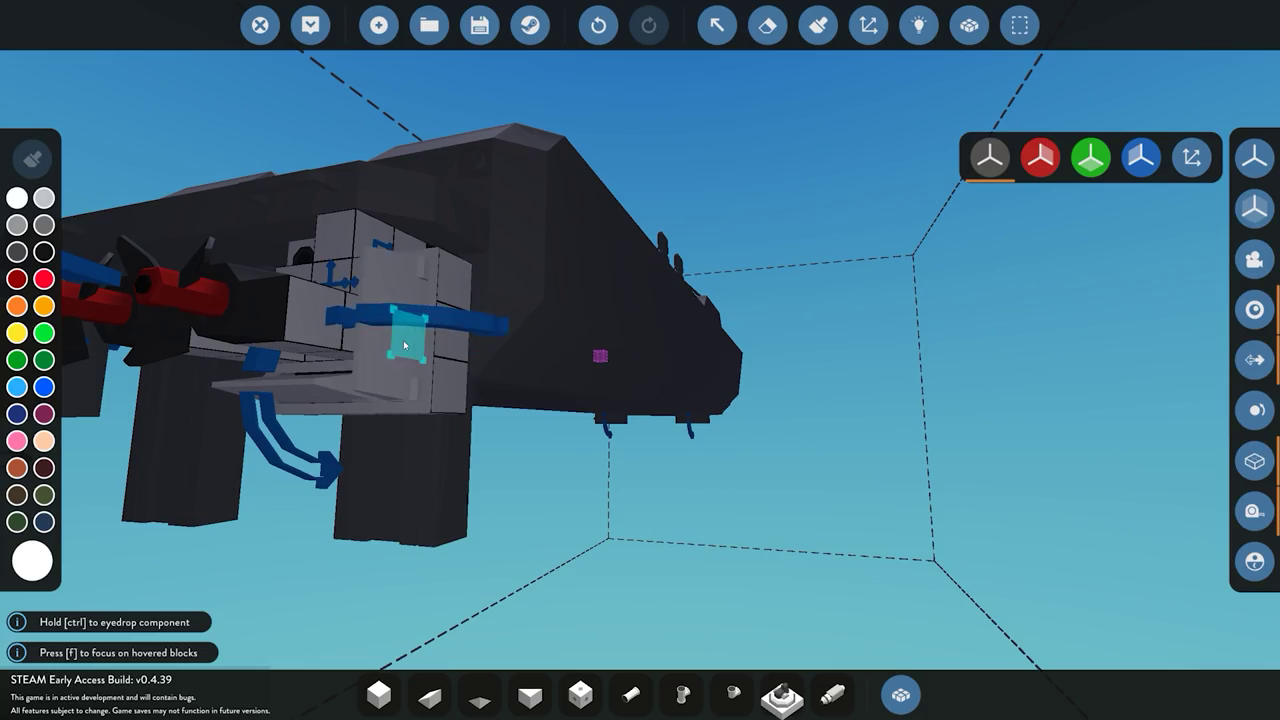
{"action": "key", "text": "f"}
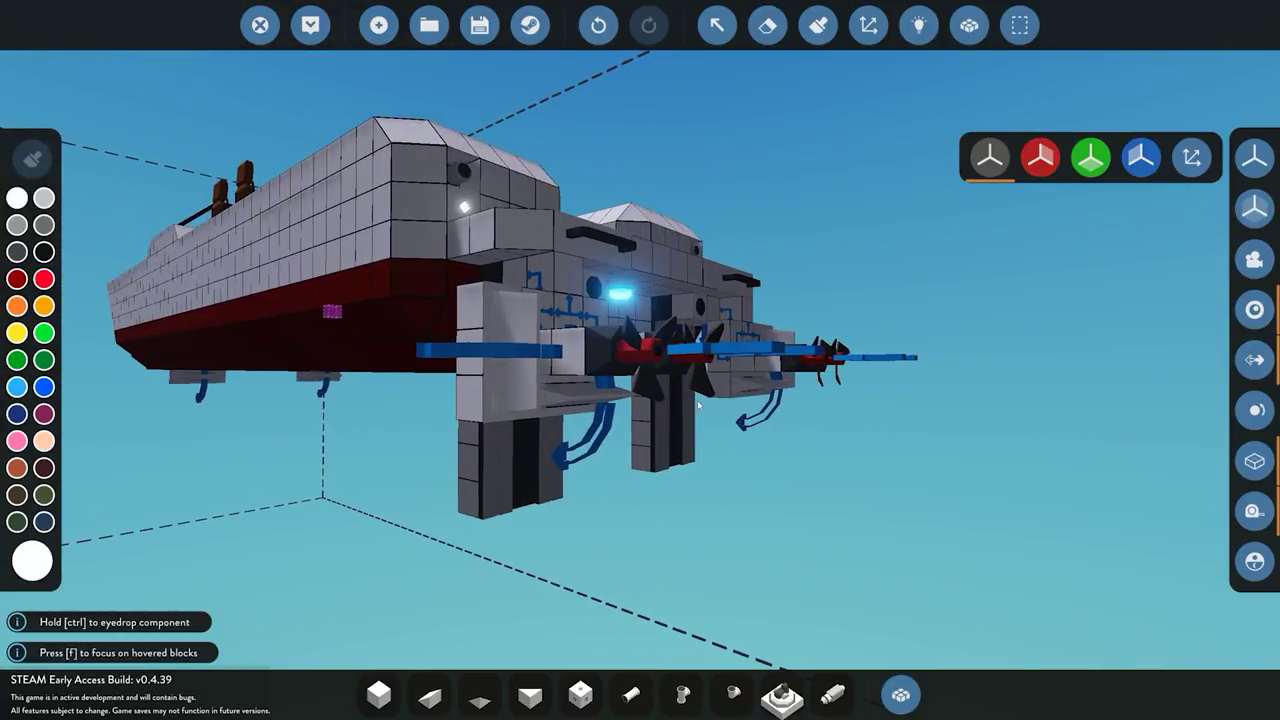
- Select the Altimeter from the inventory's Sensors and bring the ship's nose into view
{"action": "left_click", "coordinate": [901, 694]}
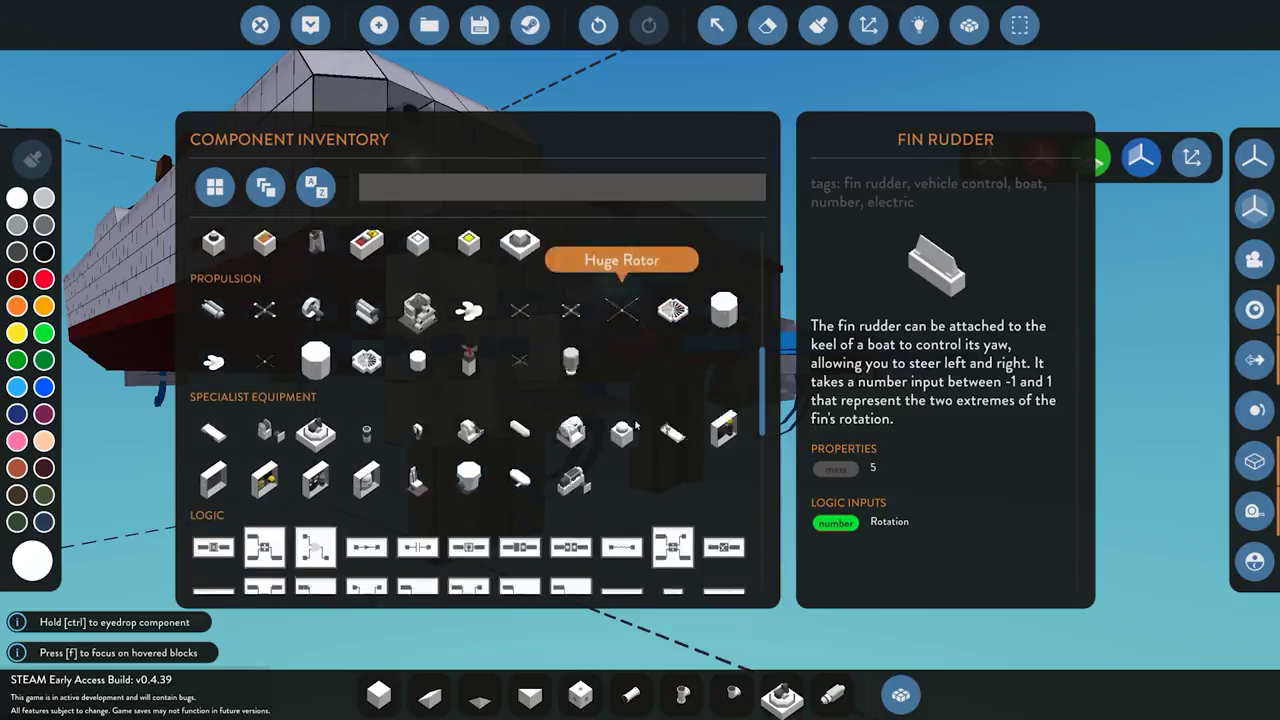
{"action": "scroll", "coordinate": [636, 424], "scroll_direction": "down", "scroll_amount": 6}
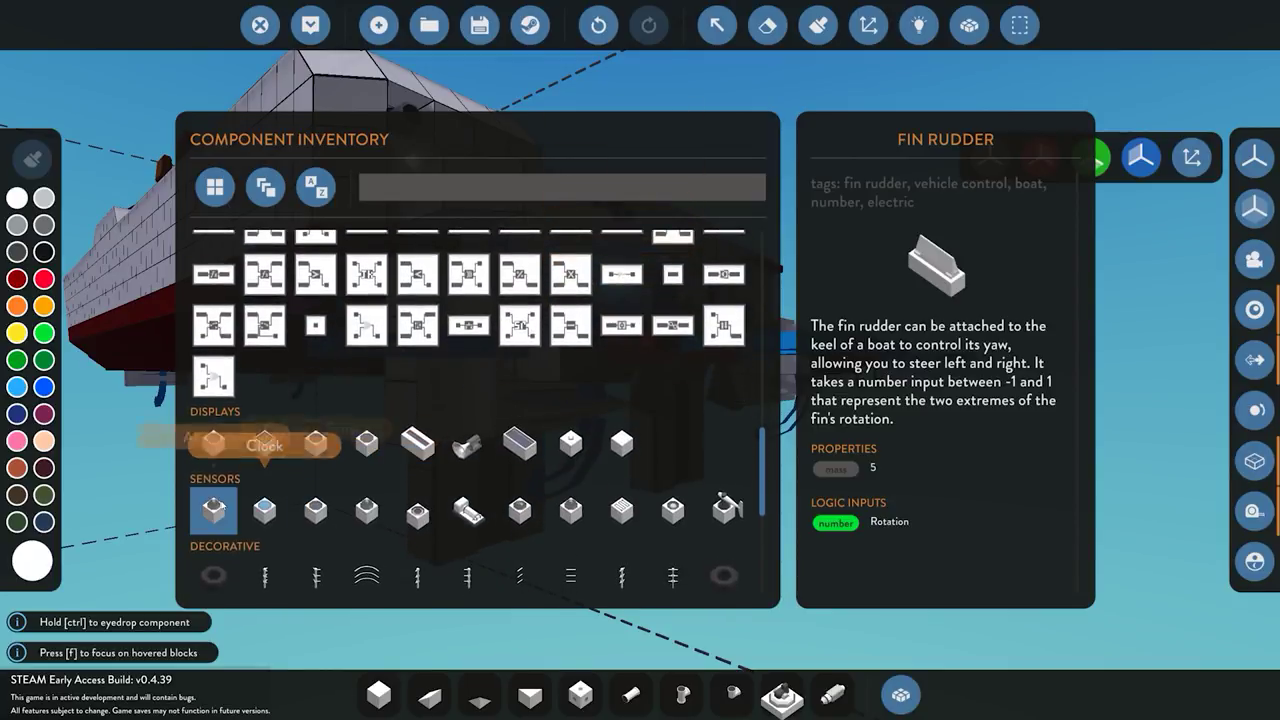
{"action": "left_click", "coordinate": [895, 696]}
{"action": "key", "text": "f"}
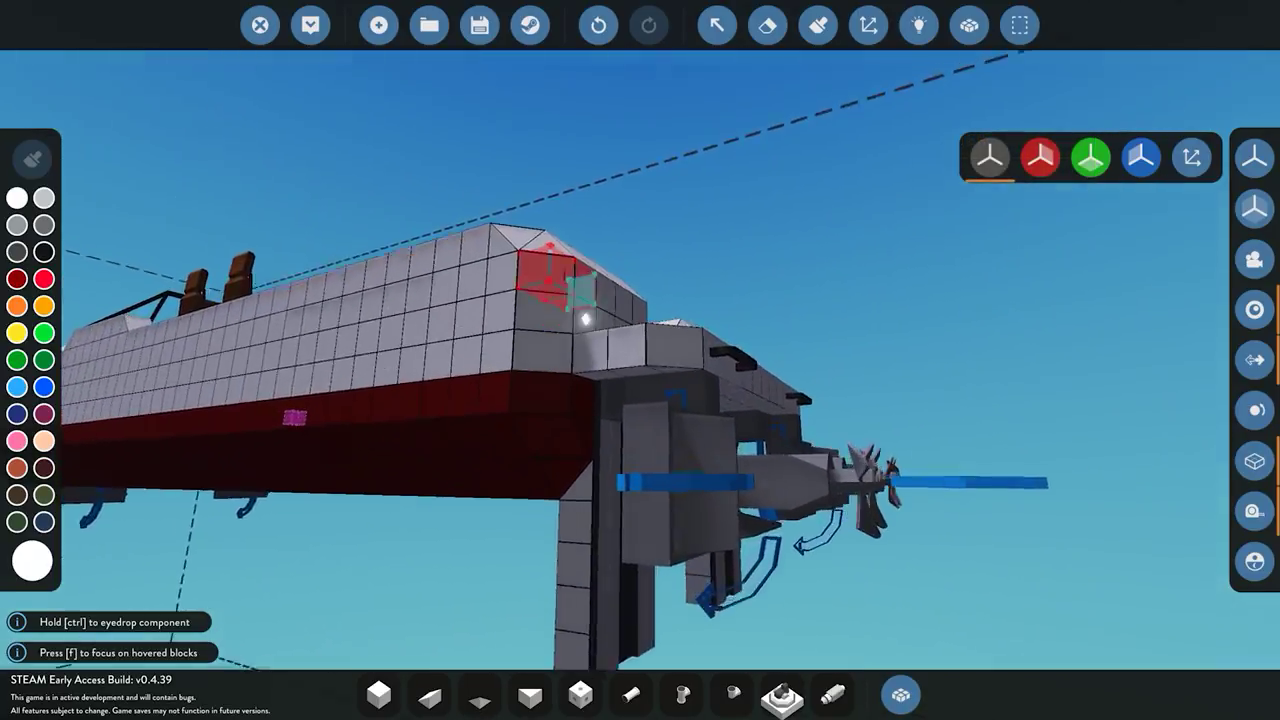
- Orbit the camera around the ship's side-rear and in beneath its hull
{"action": "scroll", "coordinate": [644, 453], "scroll_direction": "down", "scroll_amount": 5}
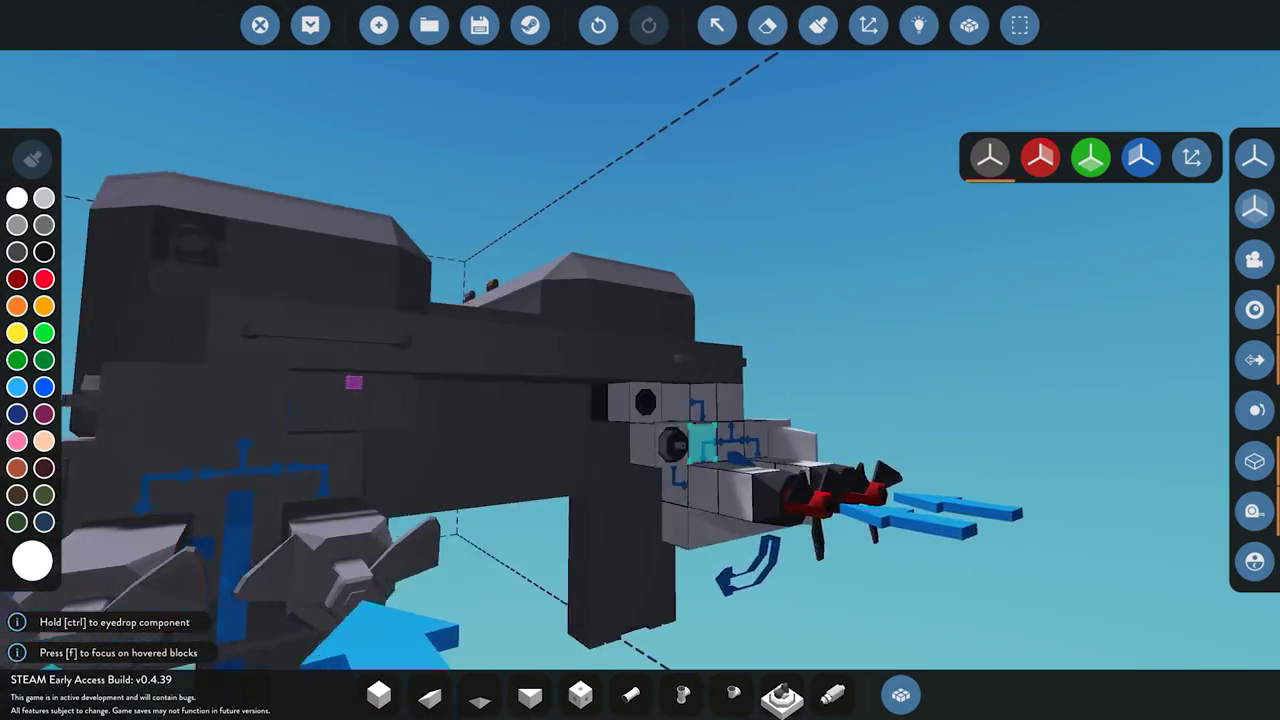
{"action": "left_click_drag", "start_coordinate": [700, 440], "coordinate": [598, 270]}
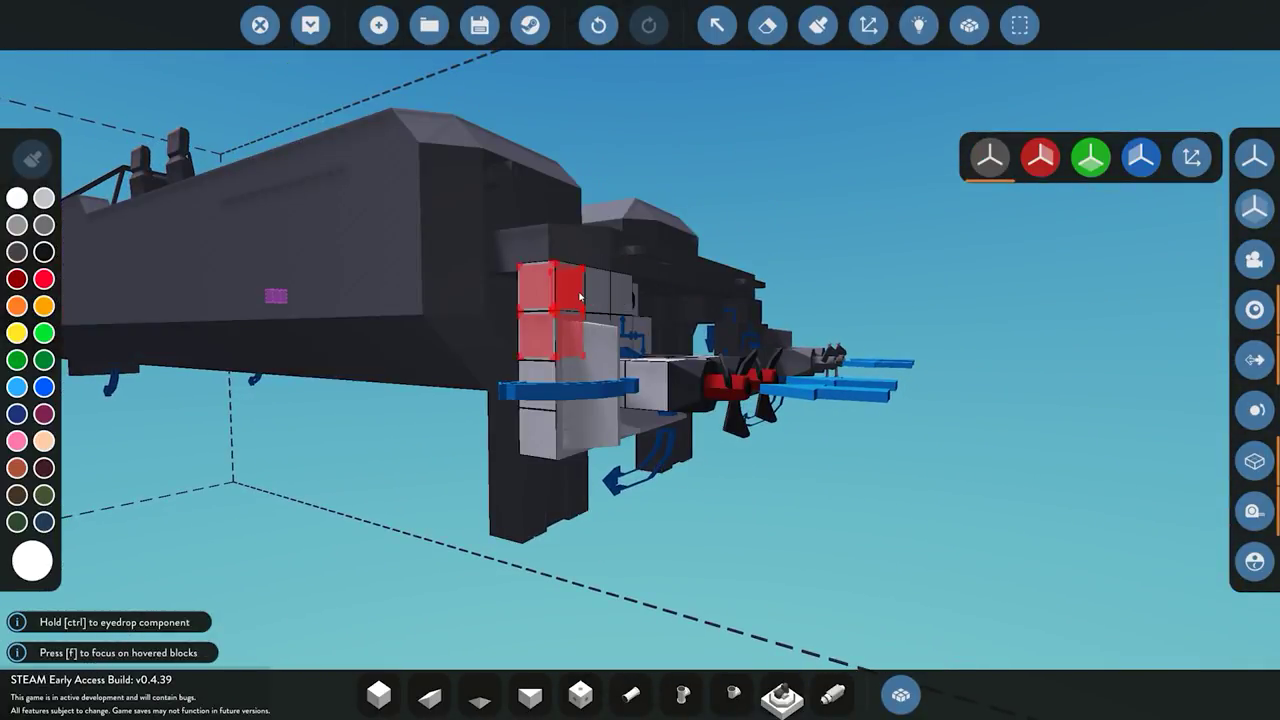
{"action": "left_click_drag", "start_coordinate": [600, 370], "coordinate": [640, 360]}
{"action": "left_click_drag", "start_coordinate": [550, 308], "coordinate": [940, 57]}
- Switch to the Logic tool and orbit the ship to survey its logic nodes
{"action": "left_click", "coordinate": [919, 25]}
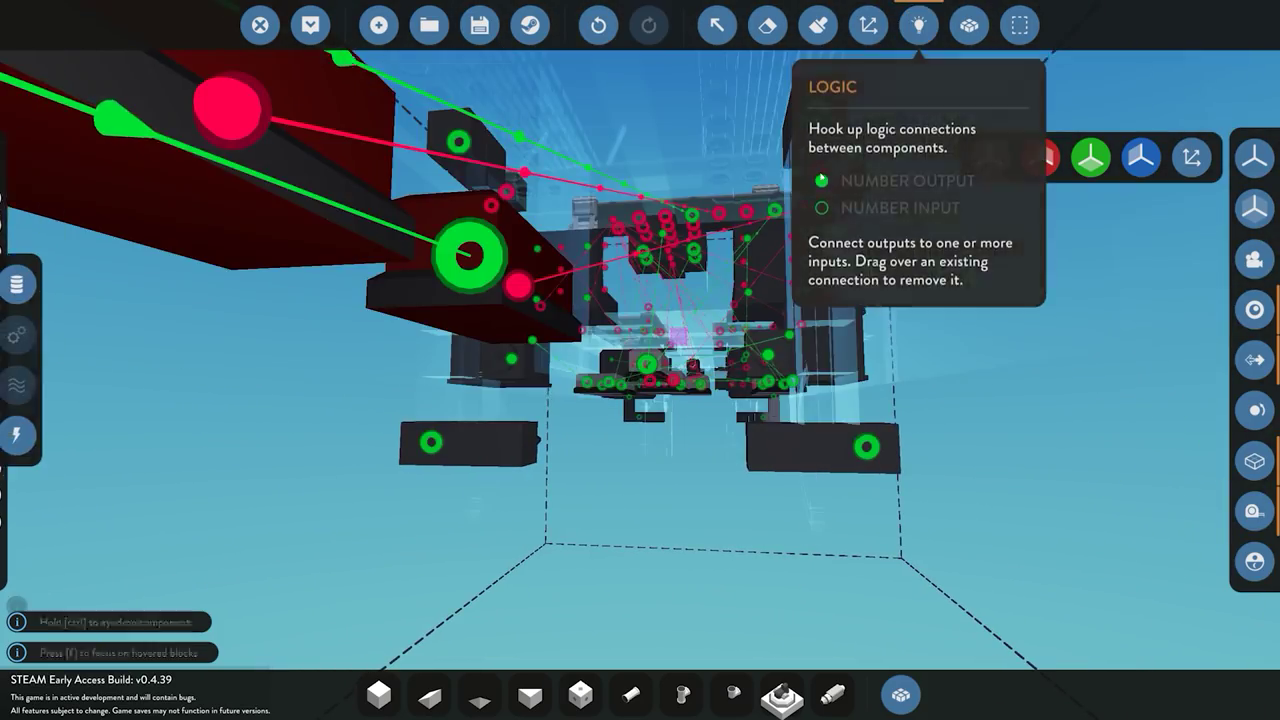
{"action": "key", "text": "d"}
{"action": "left_click_drag", "start_coordinate": [920, 487], "coordinate": [578, 289]}
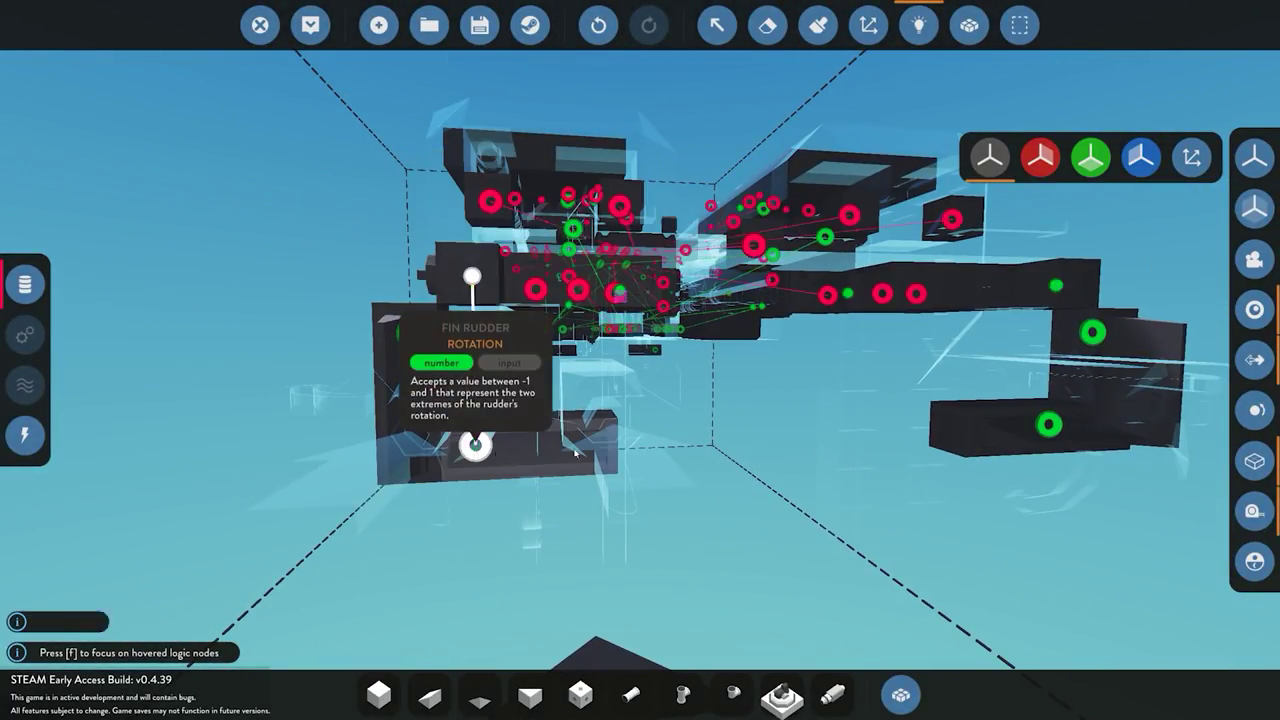
{"action": "left_click_drag", "start_coordinate": [617, 452], "coordinate": [952, 313]}
{"action": "left_click_drag", "start_coordinate": [903, 428], "coordinate": [637, 450]}
{"action": "left_click_drag", "start_coordinate": [822, 413], "coordinate": [784, 428]}
- Fly around the ship and close in on the fin rudder's logic node
{"action": "key", "text": "a"}
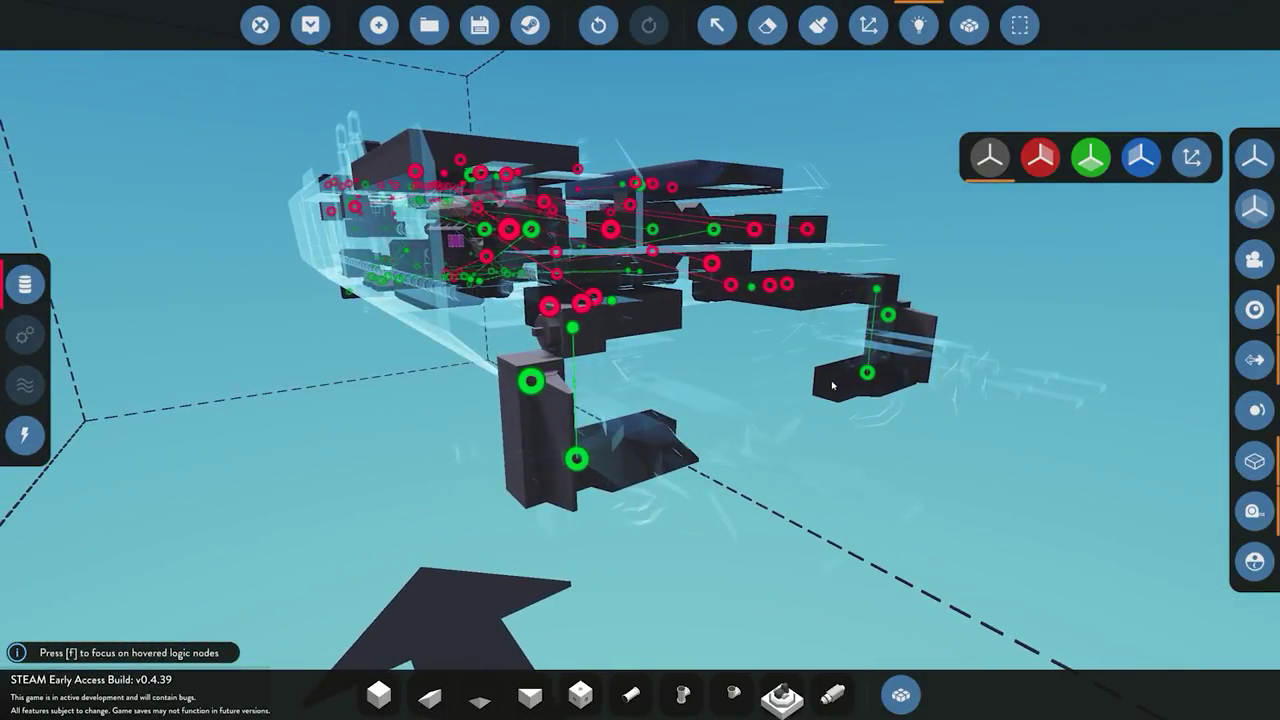
{"action": "key", "text": "w"}
{"action": "key", "text": "s"}
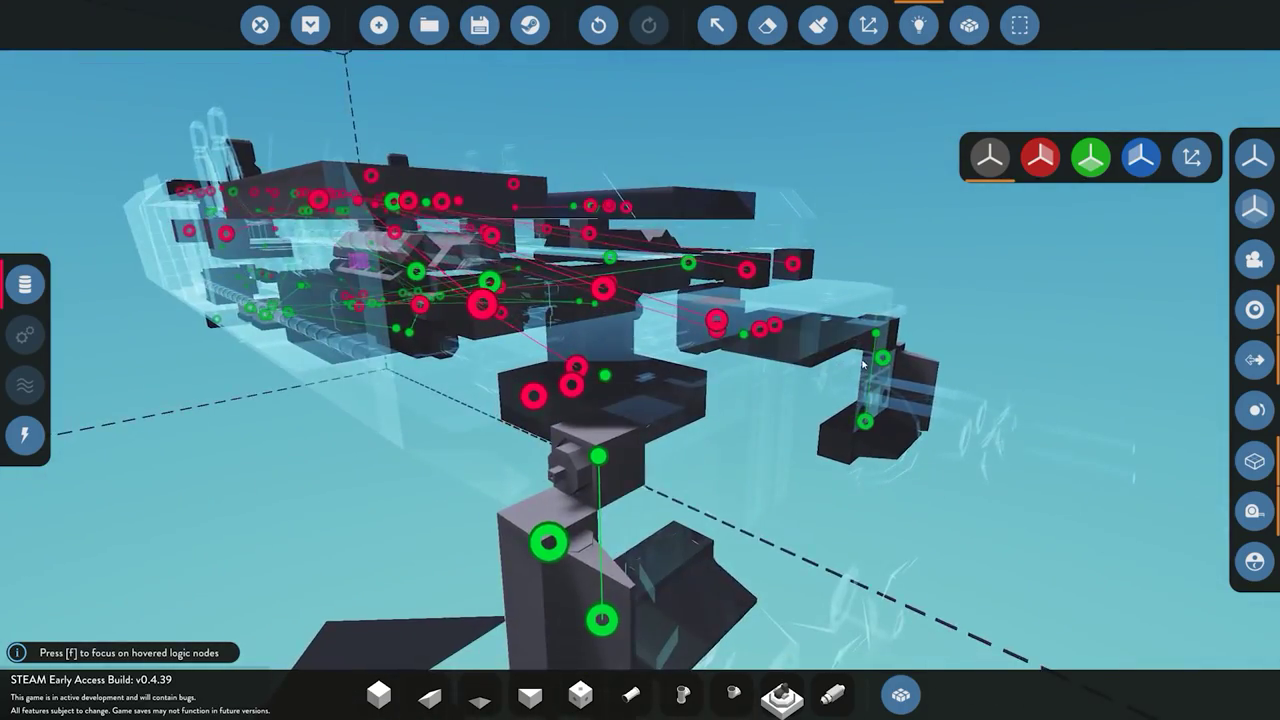
{"action": "key", "text": "d"}
{"action": "key", "text": "a"}
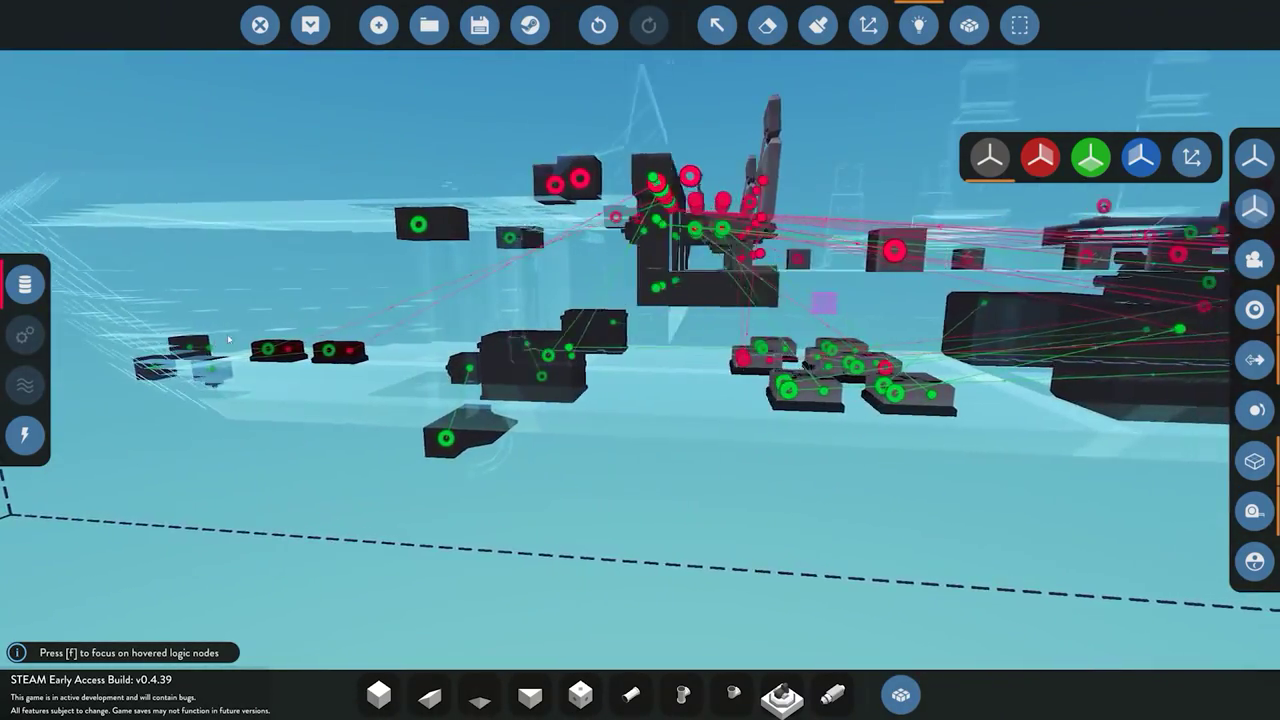
{"action": "key", "text": "w"}
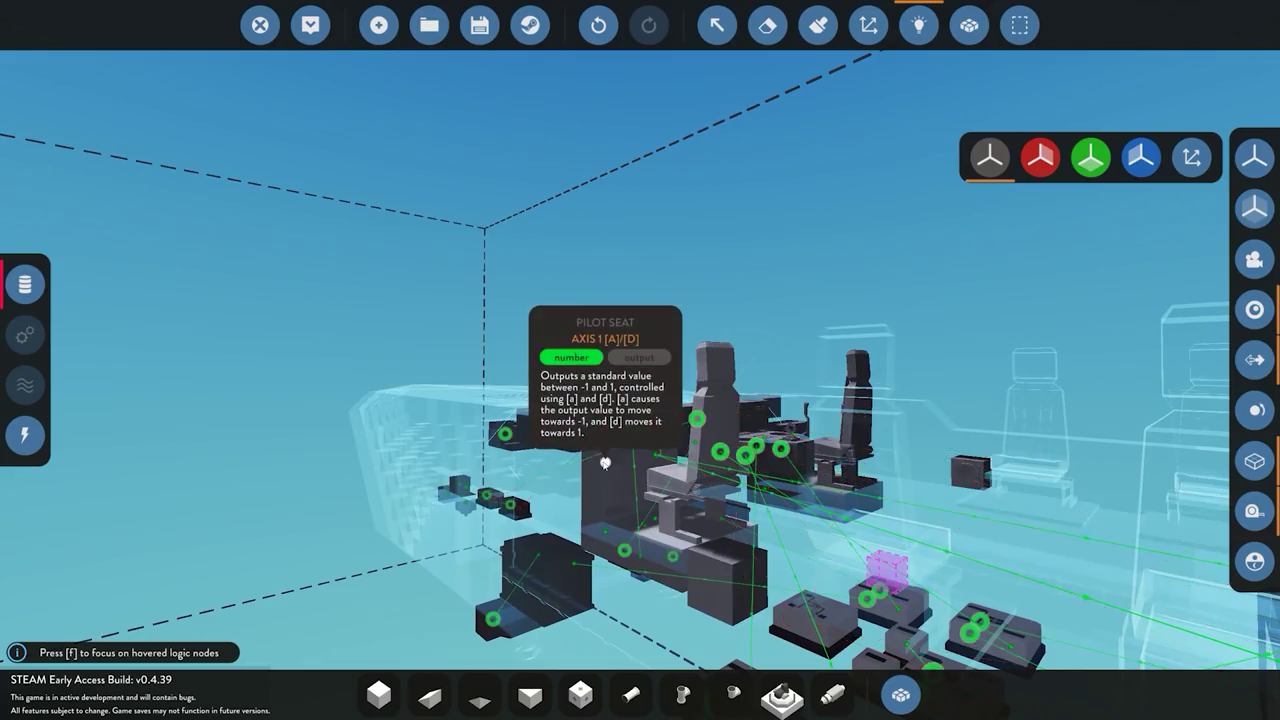
{"action": "key", "text": "f"}
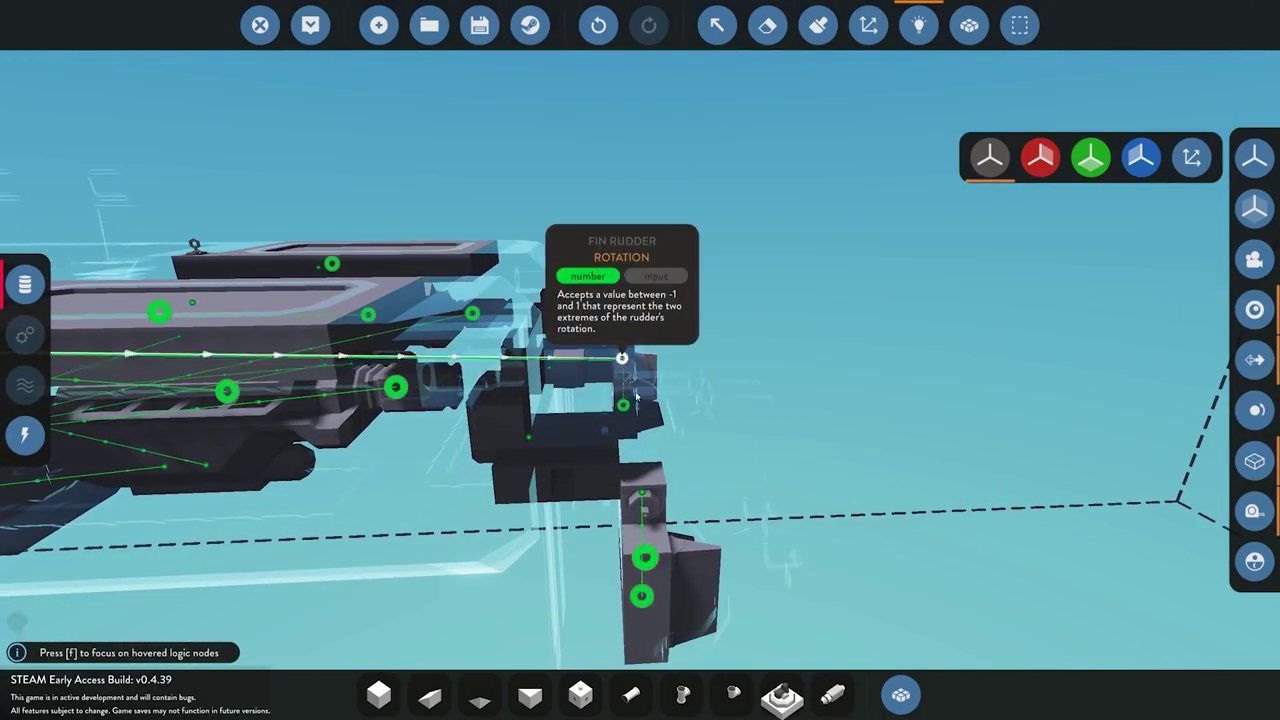
- Survey the side logic nodes from the front and above, then open the inventory
{"action": "key", "text": "a"}
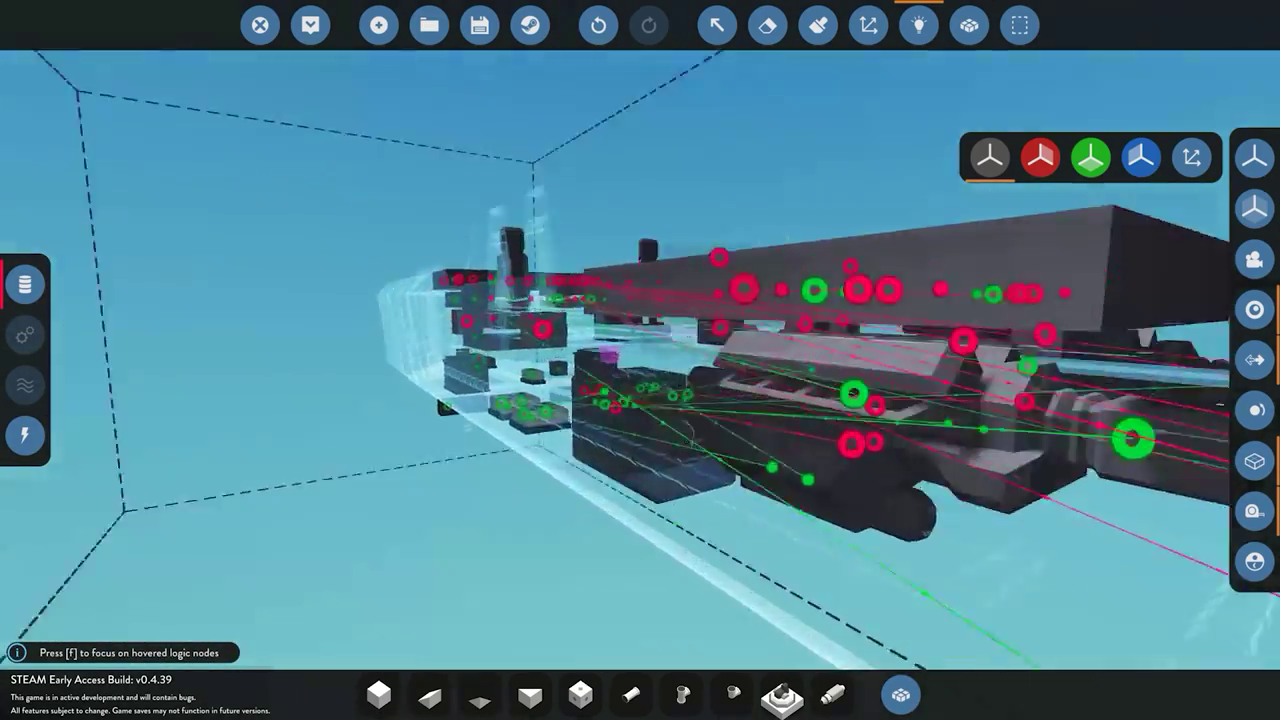
{"action": "key", "text": "w"}
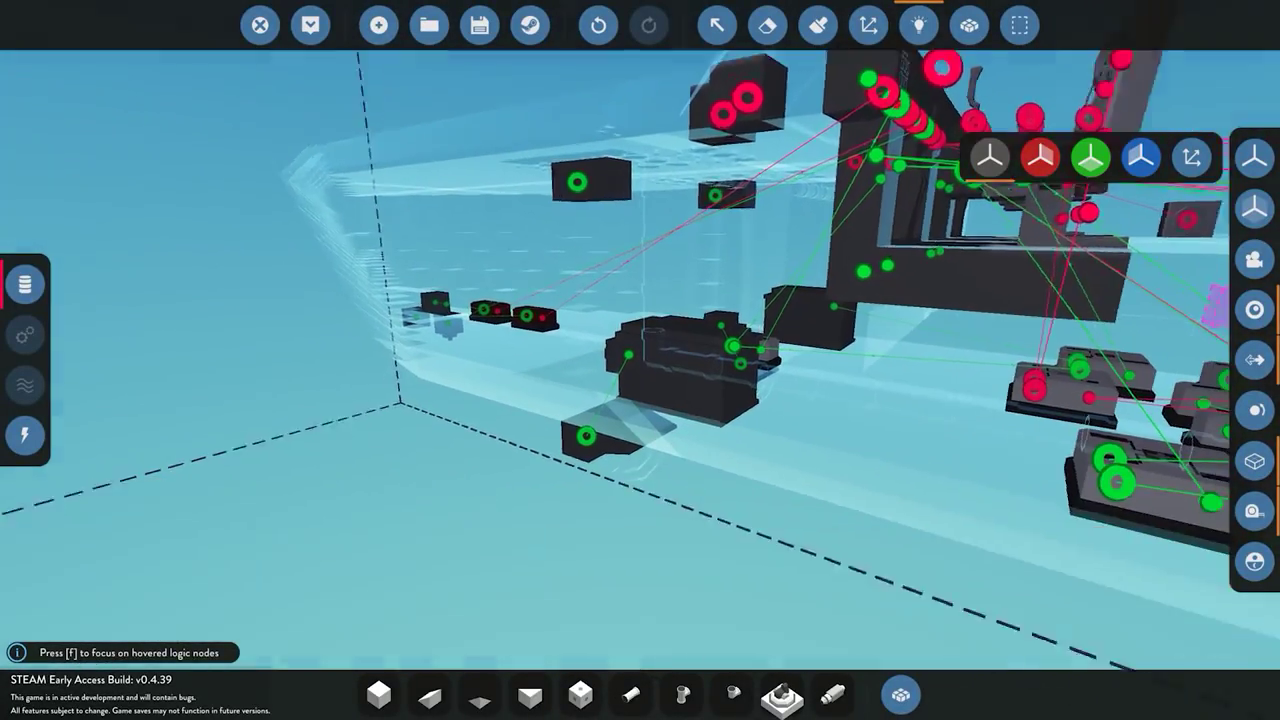
{"action": "key", "text": "a"}
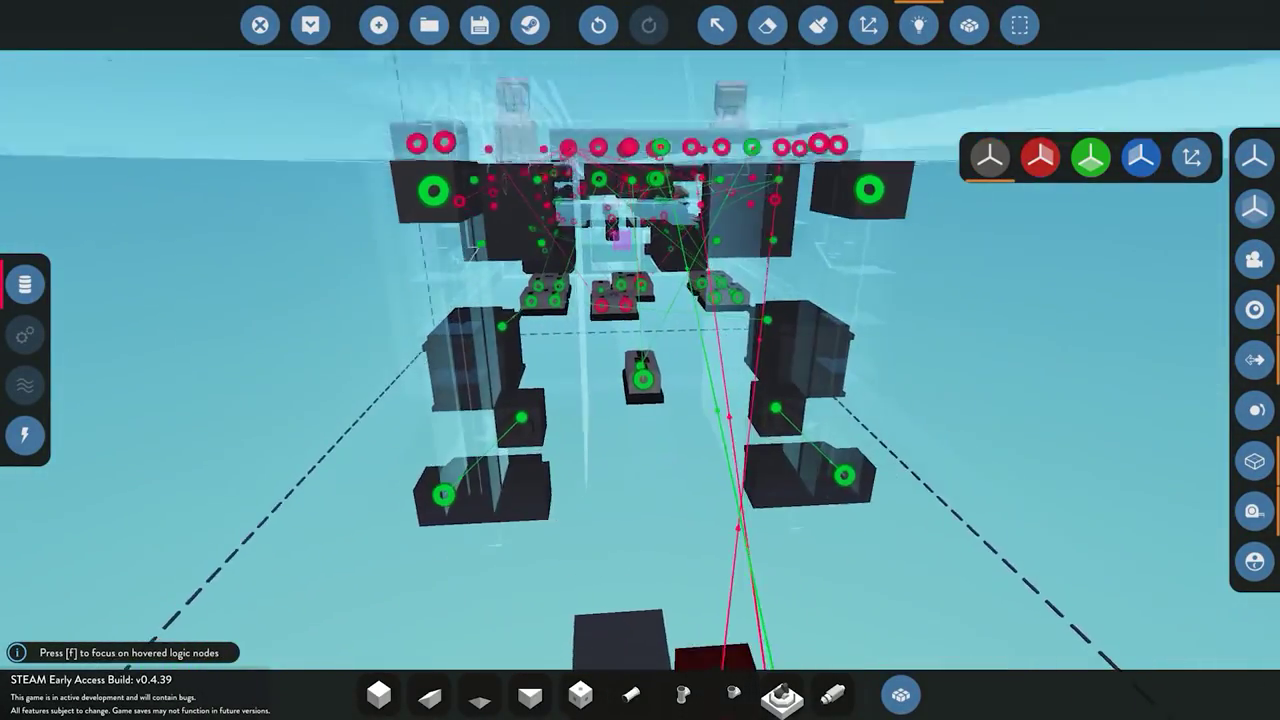
{"action": "key", "text": "s"}
{"action": "key", "text": "w"}
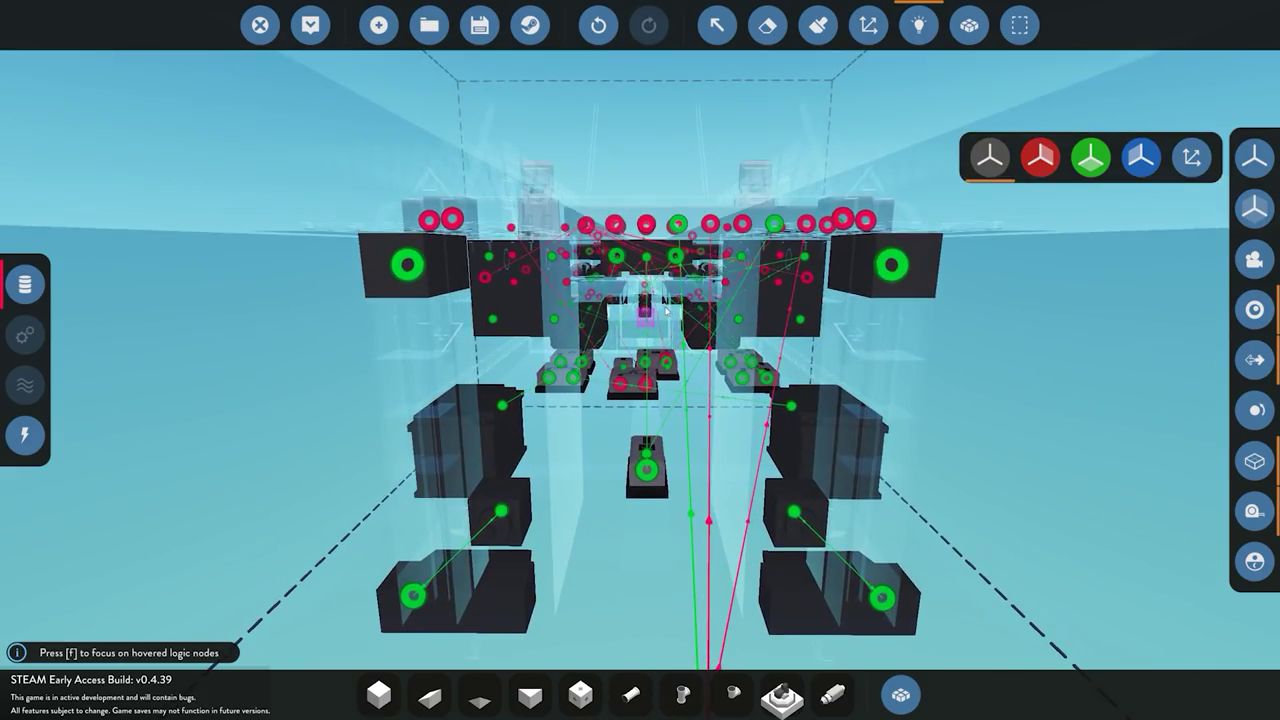
{"action": "key", "text": "Tab"}
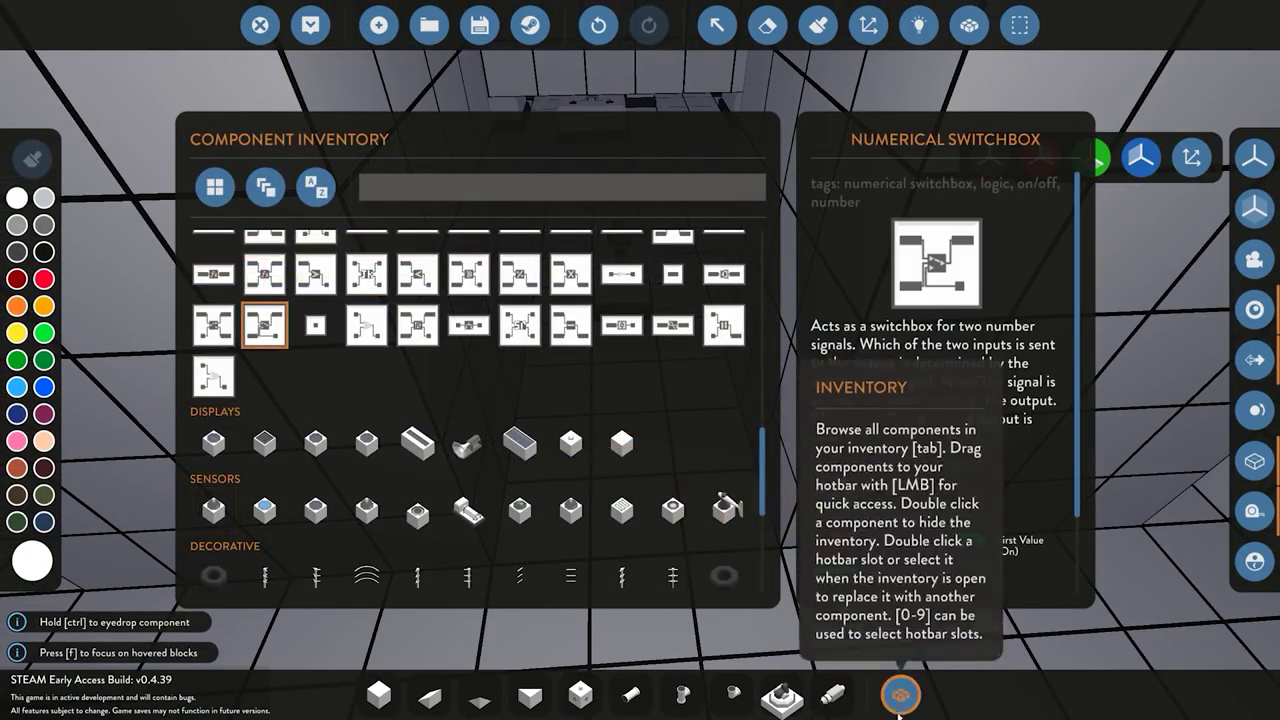
- Pick the Numerical Switchbox and add the Number component to the hotbar
{"action": "double_click", "coordinate": [264, 325]}
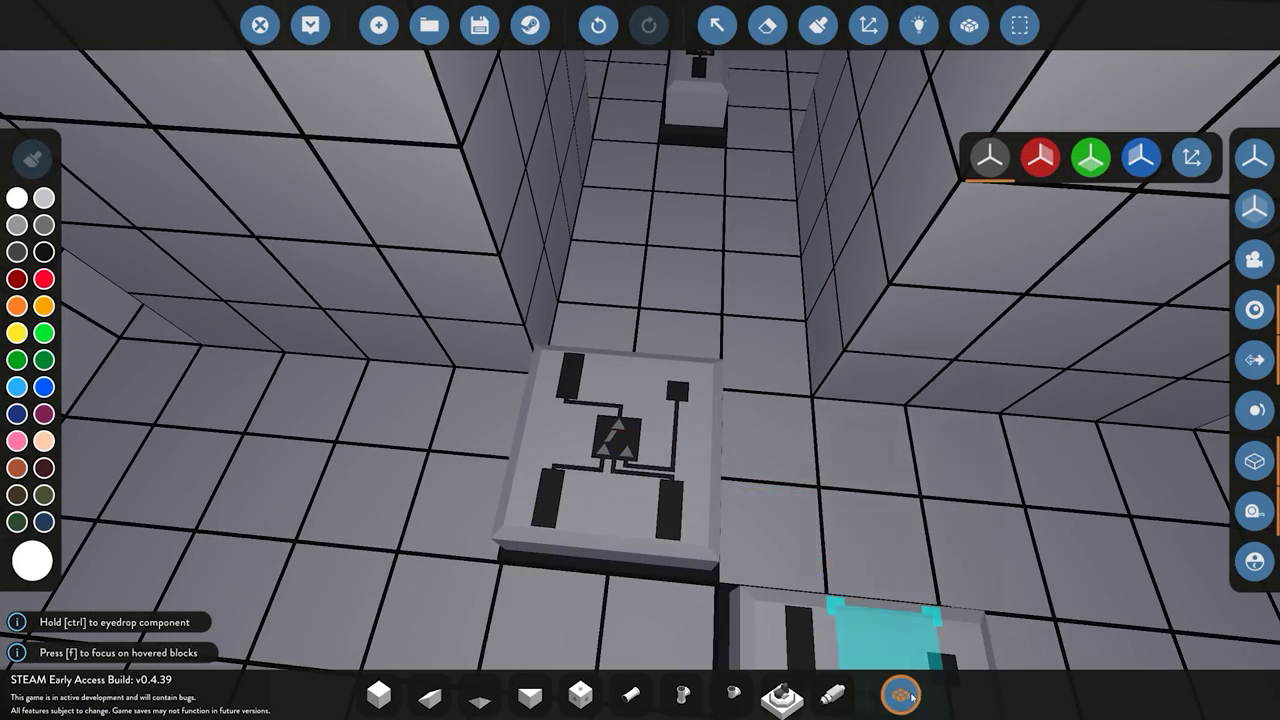
{"action": "key", "text": "Tab"}
{"action": "scroll", "coordinate": [689, 351], "scroll_direction": "up", "scroll_amount": 1}
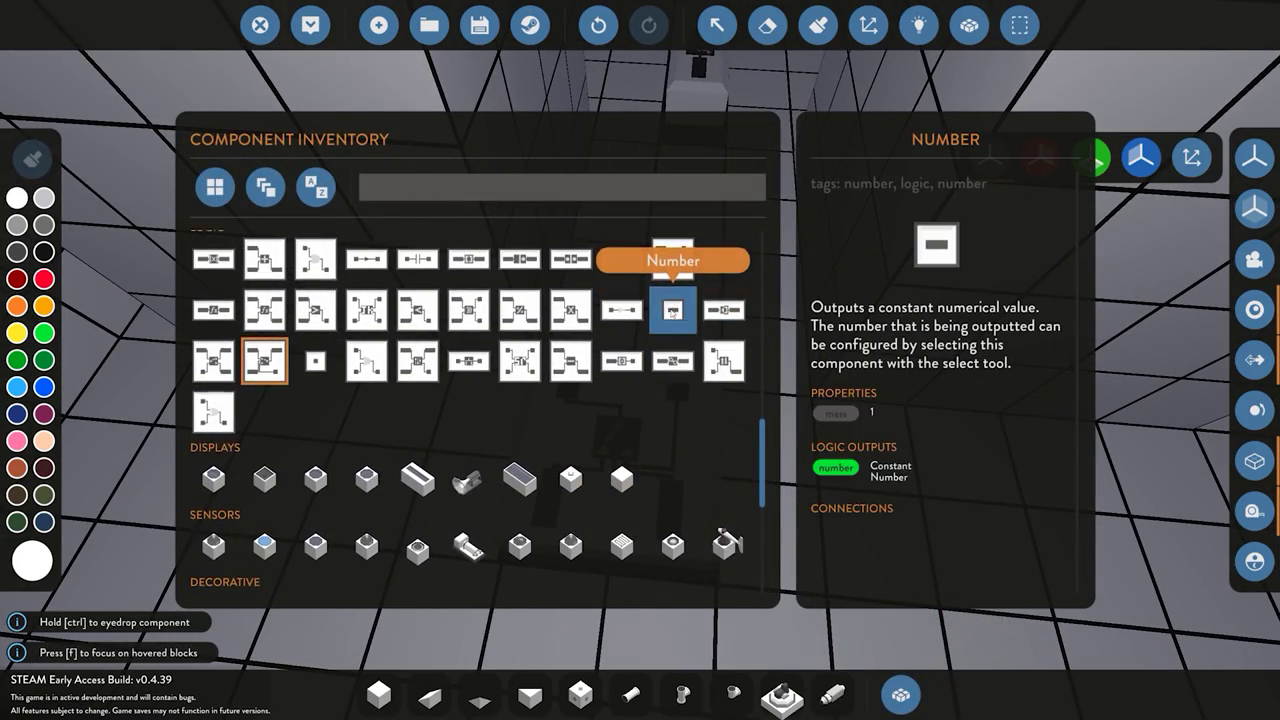
{"action": "left_click", "coordinate": [913, 705]}
{"action": "key", "text": "Tab"}
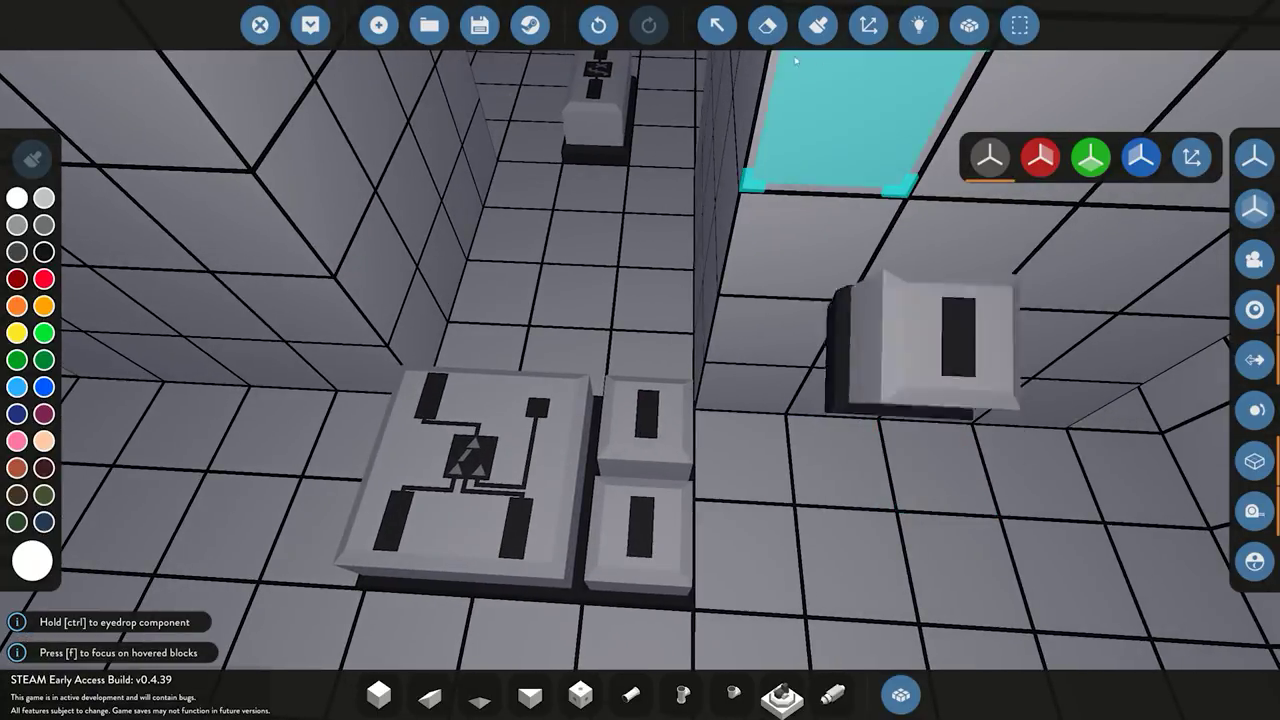
- Open and review the settings of both orange Number blocks
{"action": "left_click", "coordinate": [717, 25]}
{"action": "left_click", "coordinate": [644, 536]}
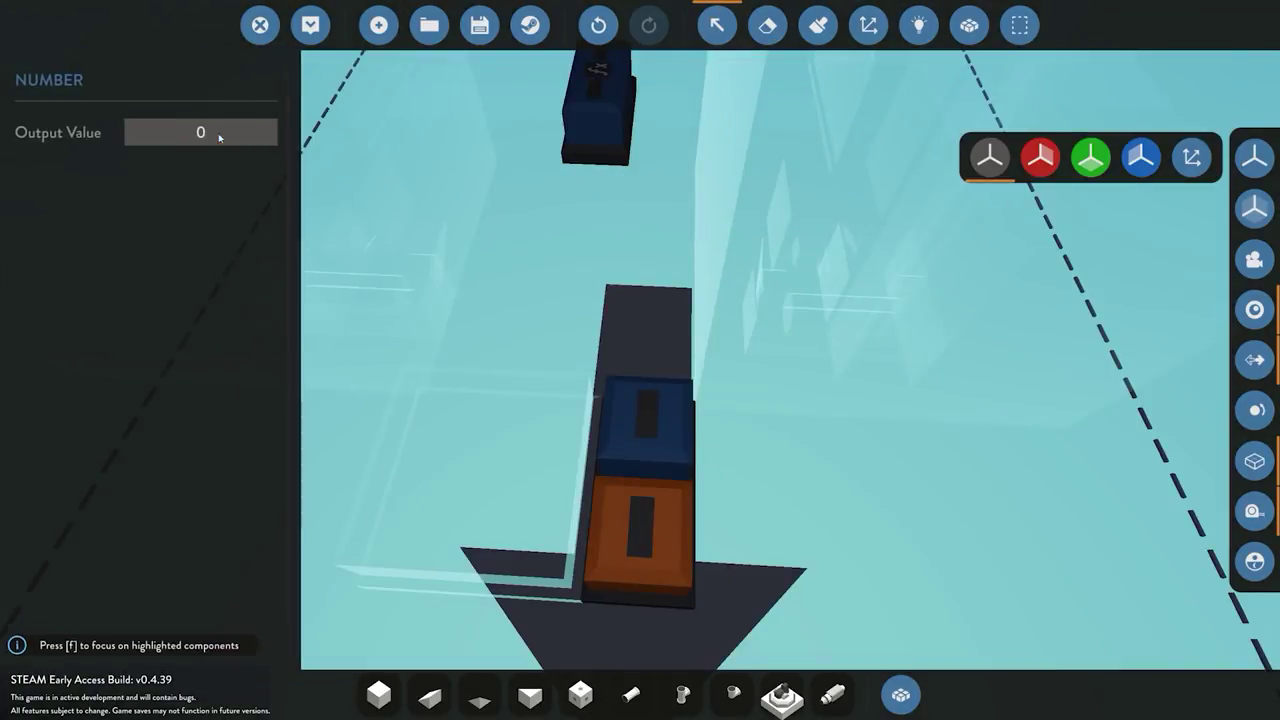
{"action": "left_click", "coordinate": [919, 25]}
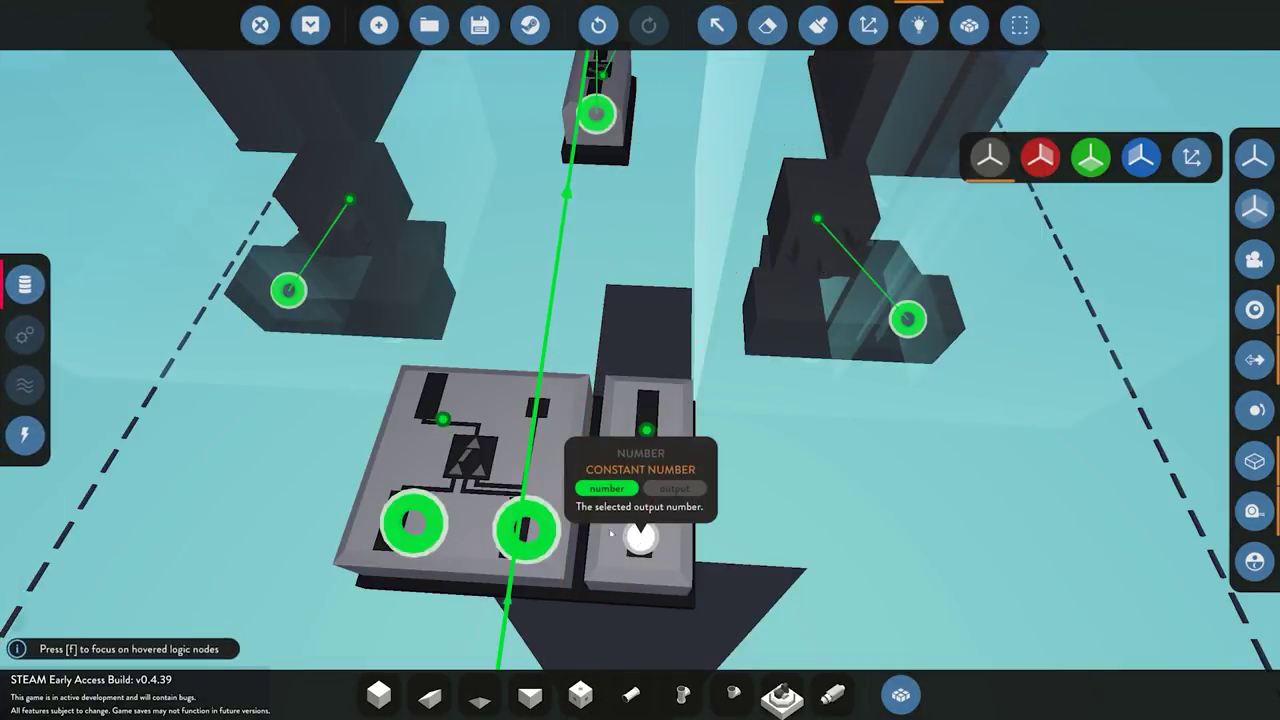
{"action": "left_click", "coordinate": [728, 27]}
{"action": "left_click", "coordinate": [677, 451]}
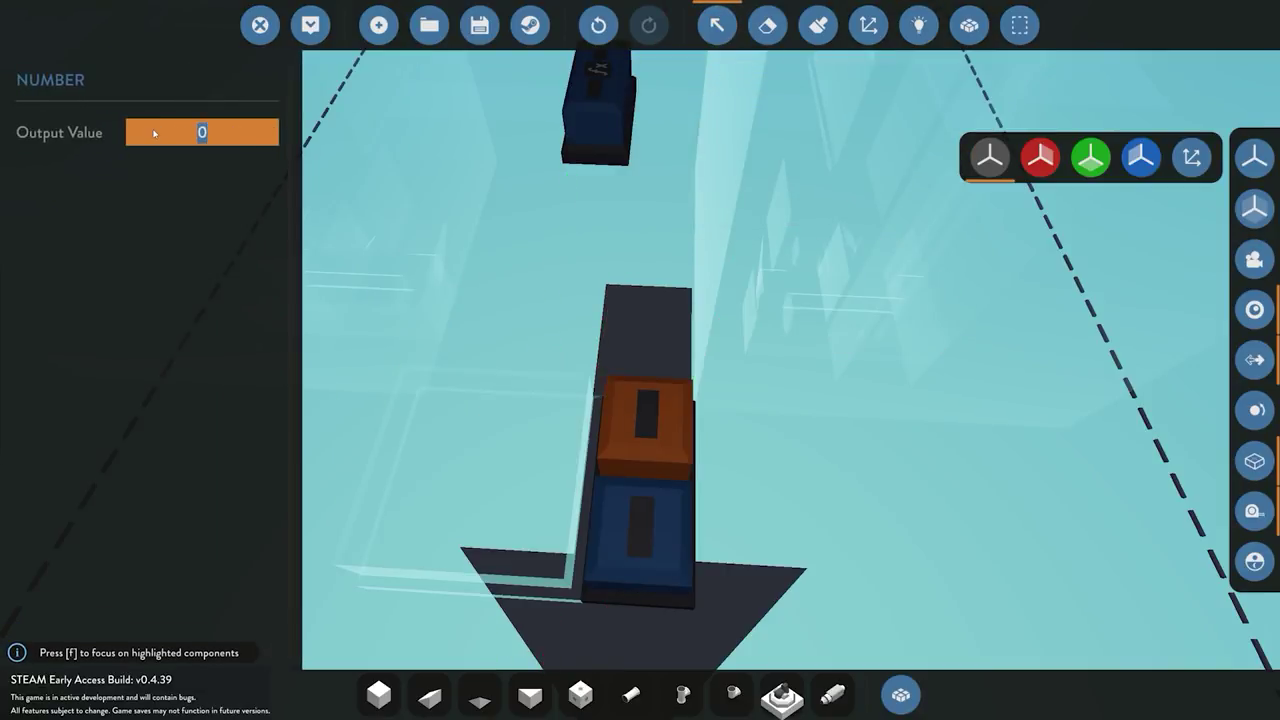
{"action": "left_click", "coordinate": [355, 134]}
- In the logic view, focus on the Slider Speed node and drag a link from it
{"action": "left_click", "coordinate": [919, 25]}
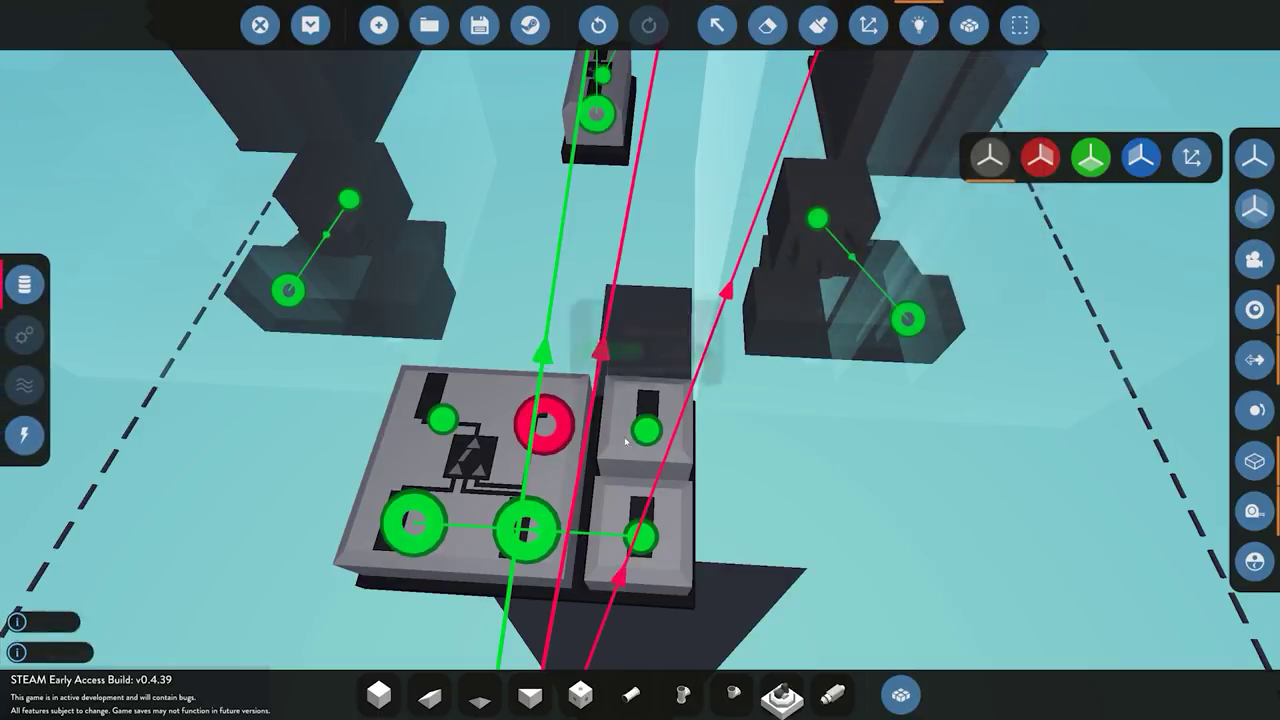
{"action": "key", "text": "s"}
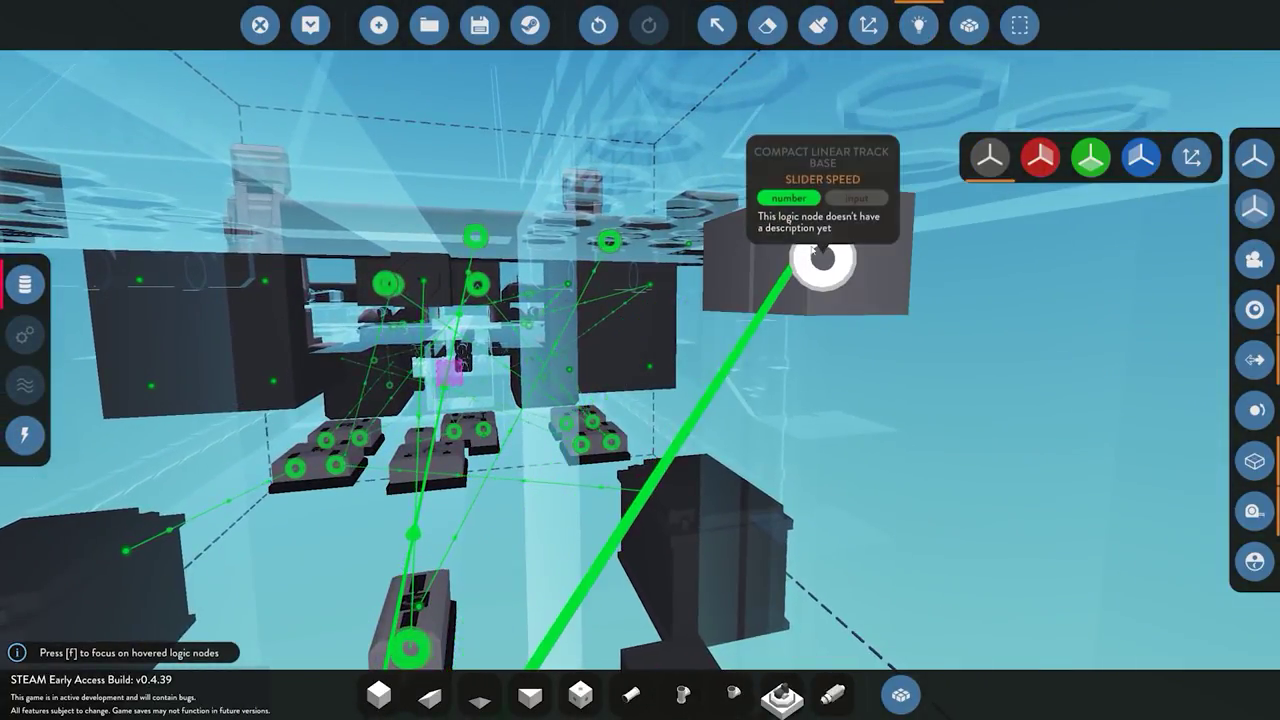
{"action": "key", "text": "f"}
{"action": "left_click_drag", "start_coordinate": [991, 331], "coordinate": [771, 686]}
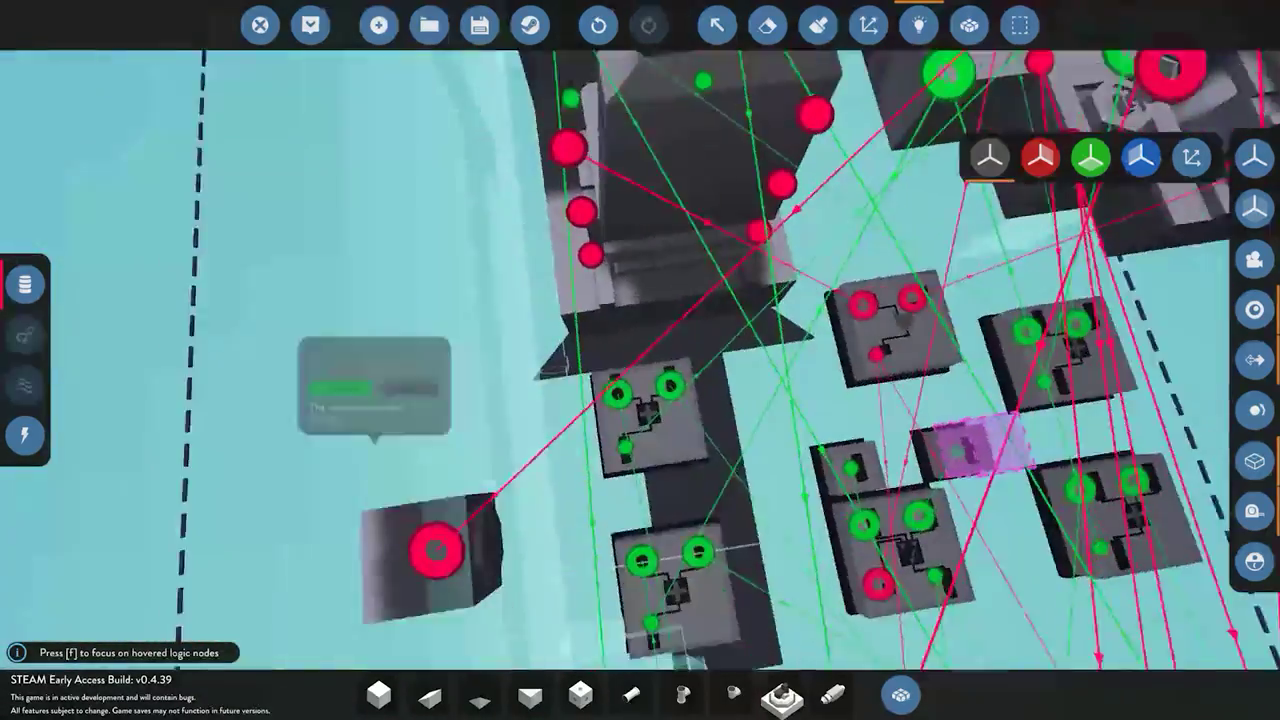
- Place a Toggle Button from the inventory on the cockpit dashboard
{"action": "key", "text": "x"}
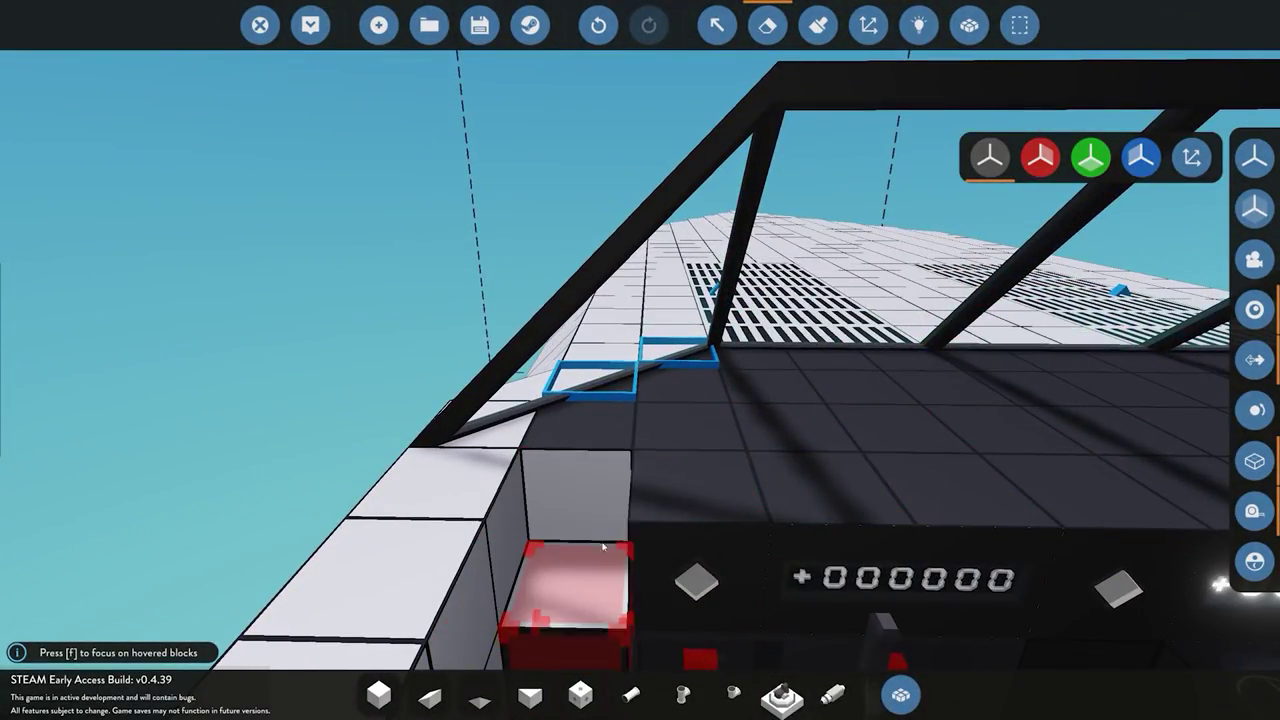
{"action": "key", "text": "Tab"}
{"action": "scroll", "coordinate": [672, 415], "scroll_direction": "down", "scroll_amount": 4}
{"action": "scroll", "coordinate": [672, 415], "scroll_direction": "up", "scroll_amount": 10}
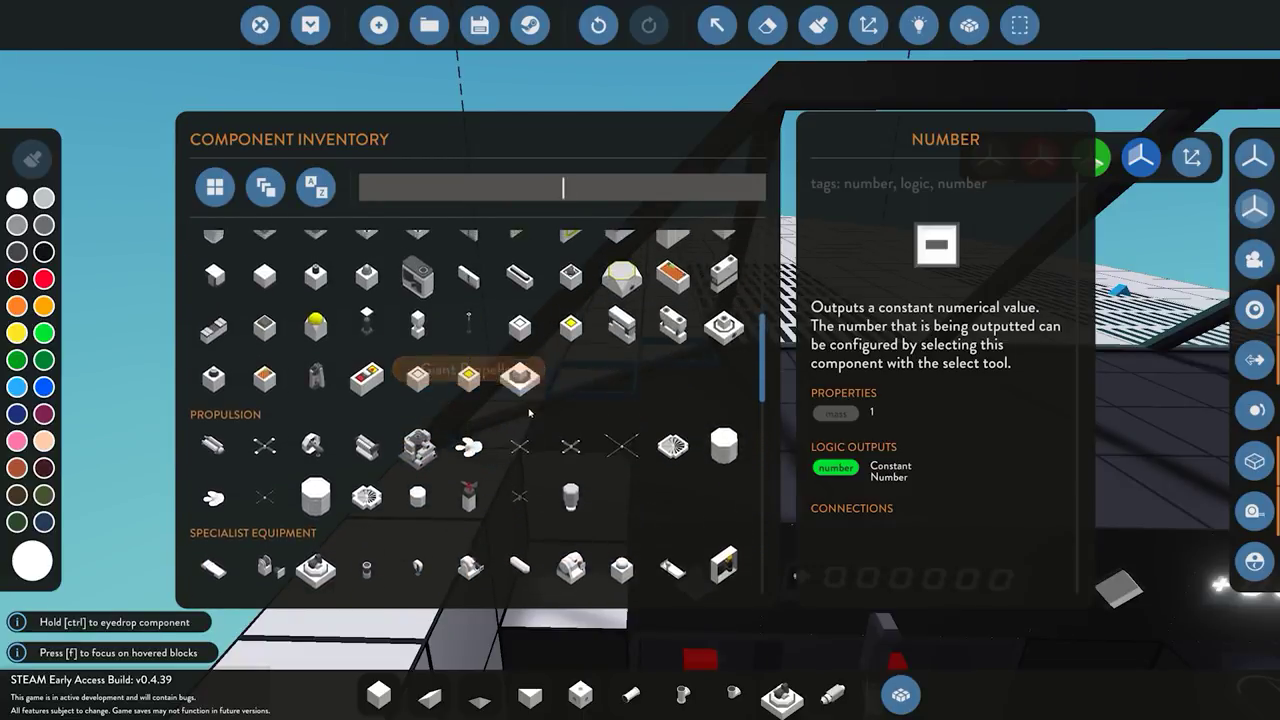
{"action": "left_click", "coordinate": [435, 388]}
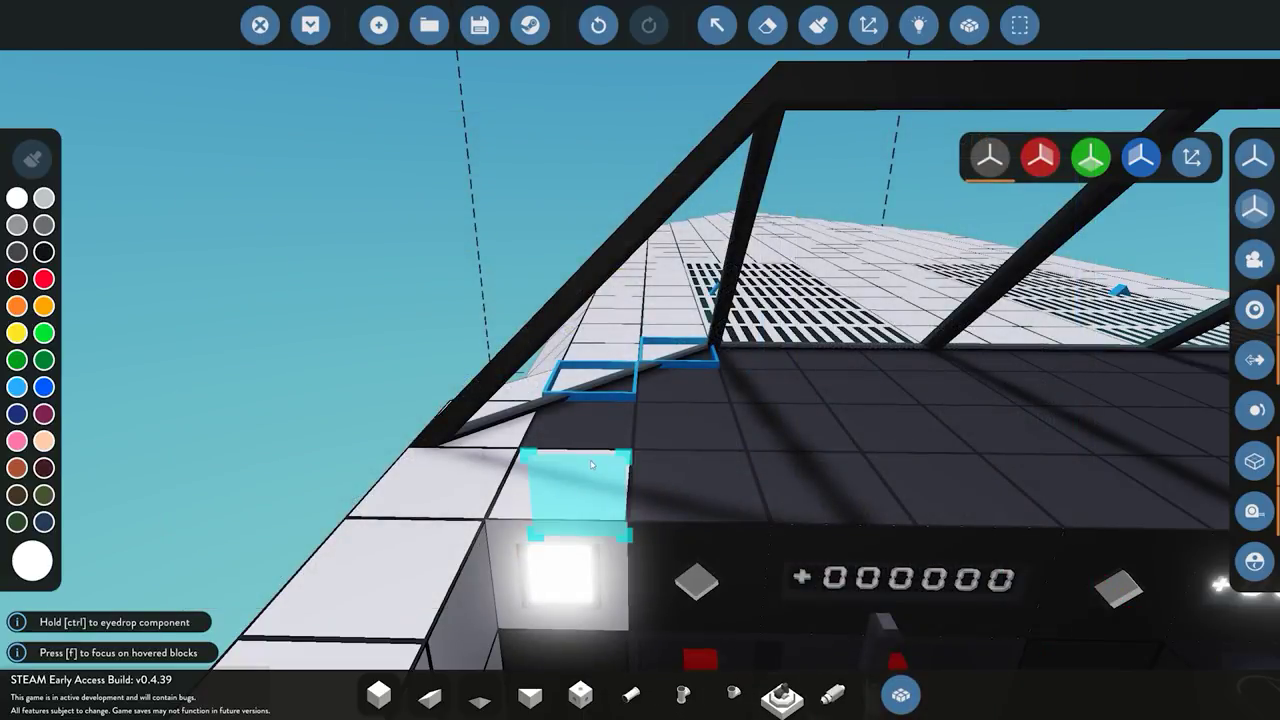
{"action": "key", "text": "s"}
- In Logic mode, link the toggle button's on/off output to the linear track base's UP input
{"action": "left_click", "coordinate": [919, 25]}
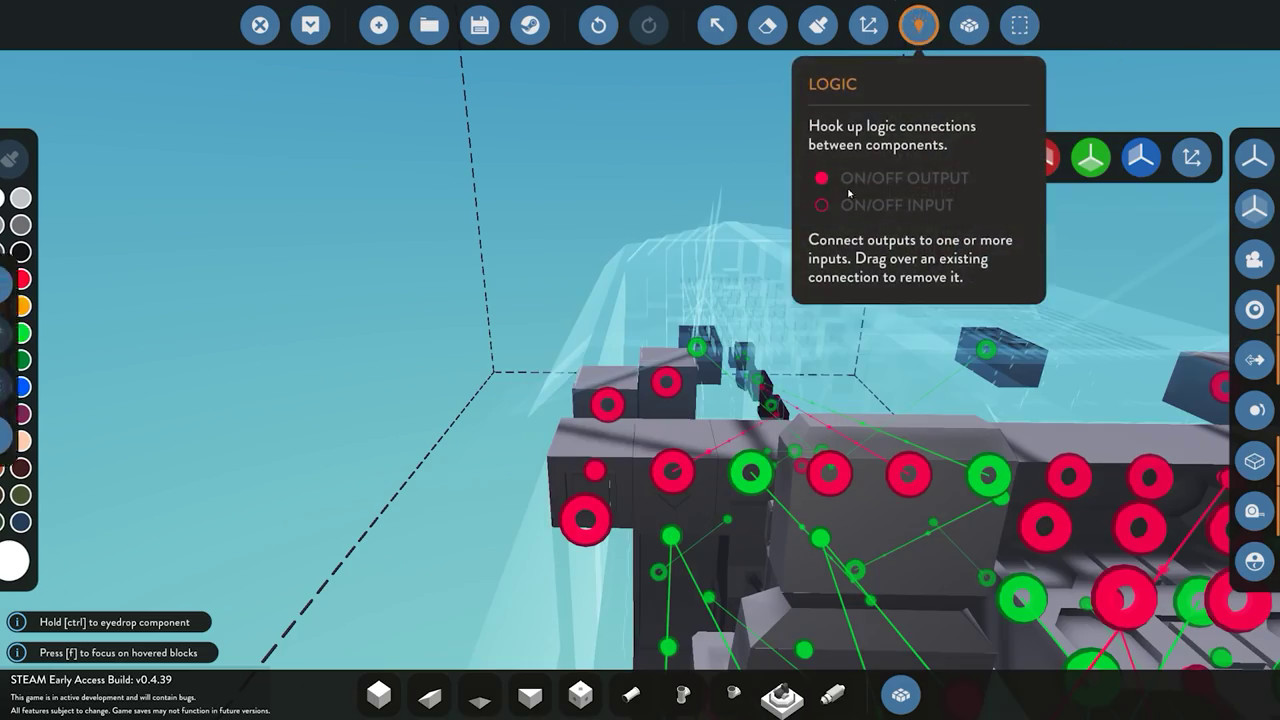
{"action": "key", "text": "w"}
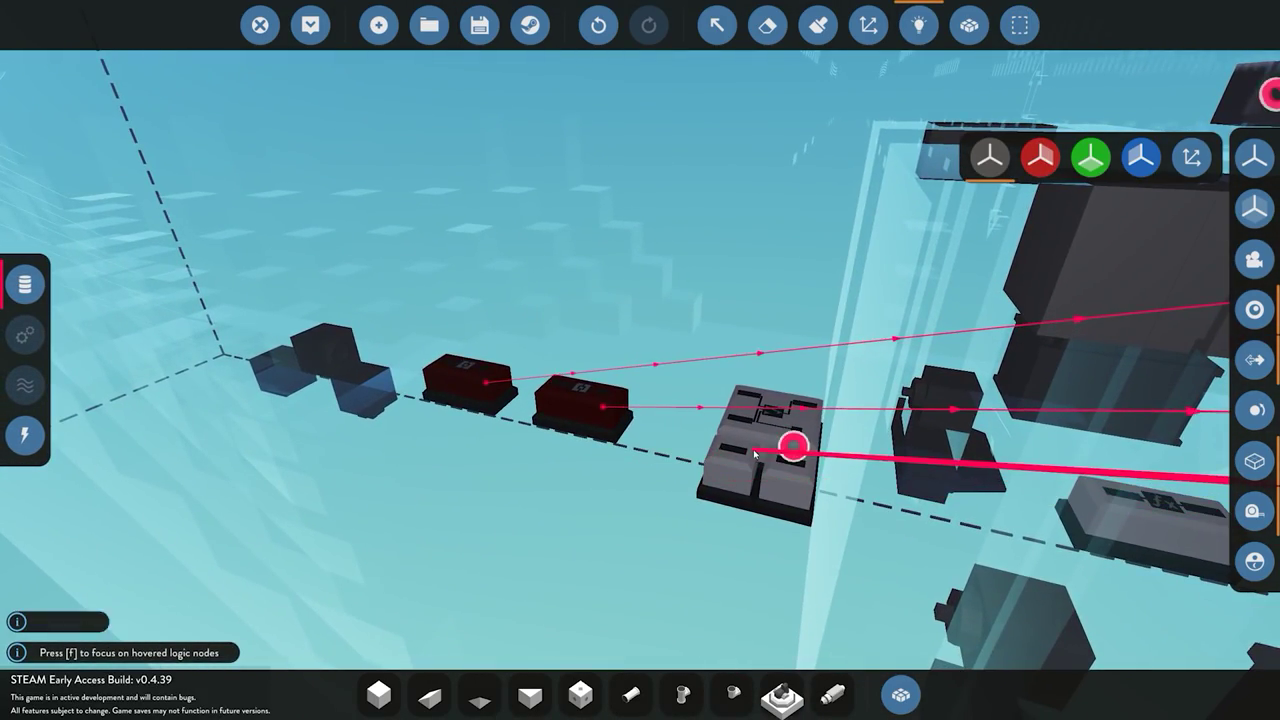
{"action": "key", "text": "d"}
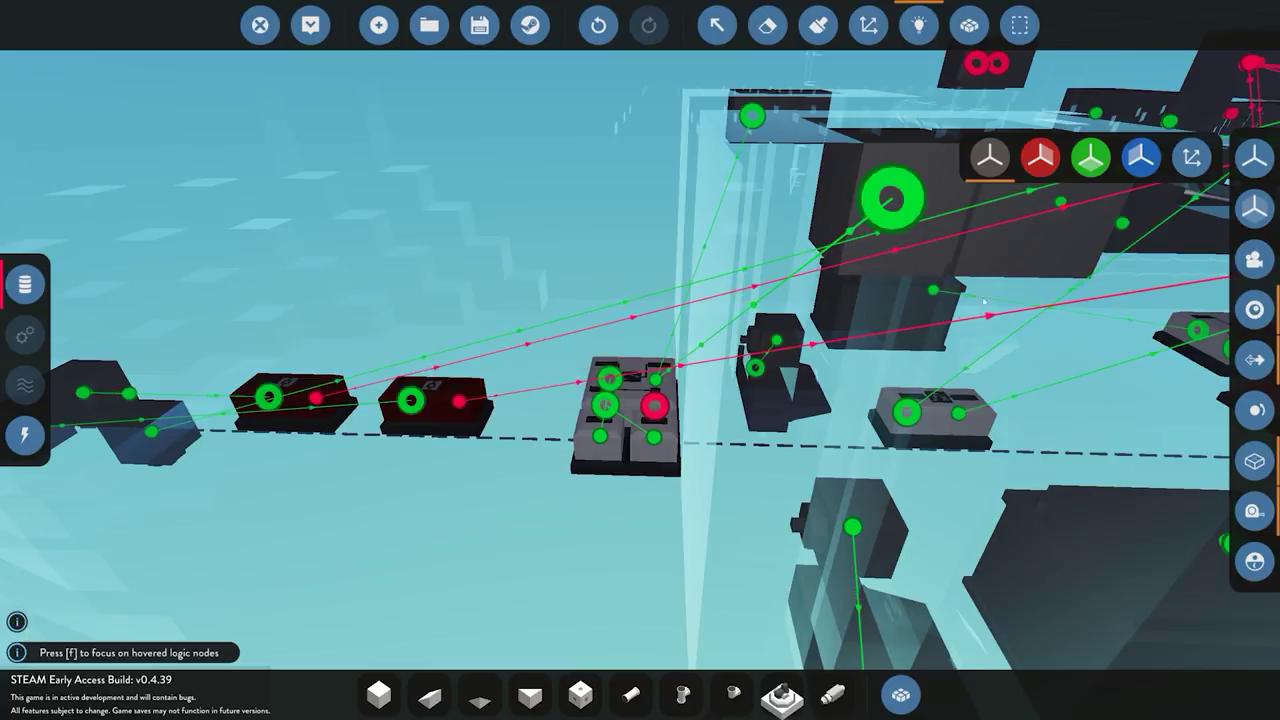
{"action": "key", "text": "s"}
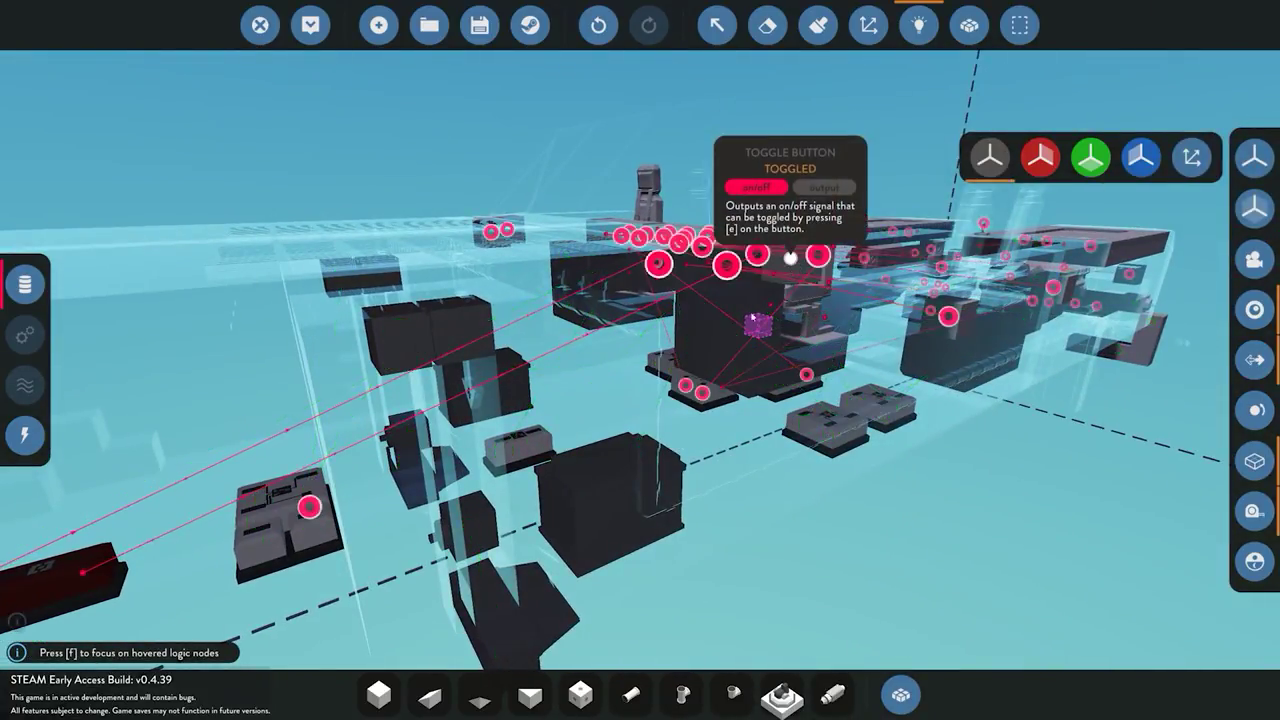
{"action": "key", "text": "a"}
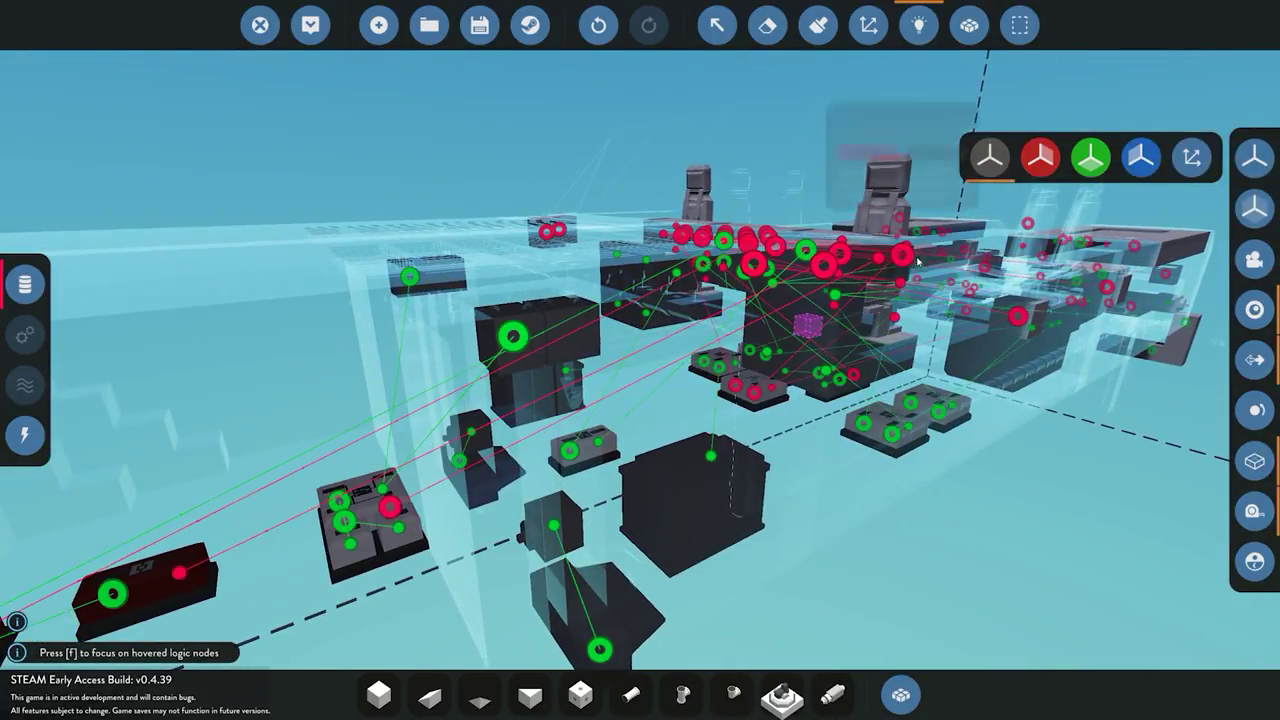
{"action": "key", "text": "w"}
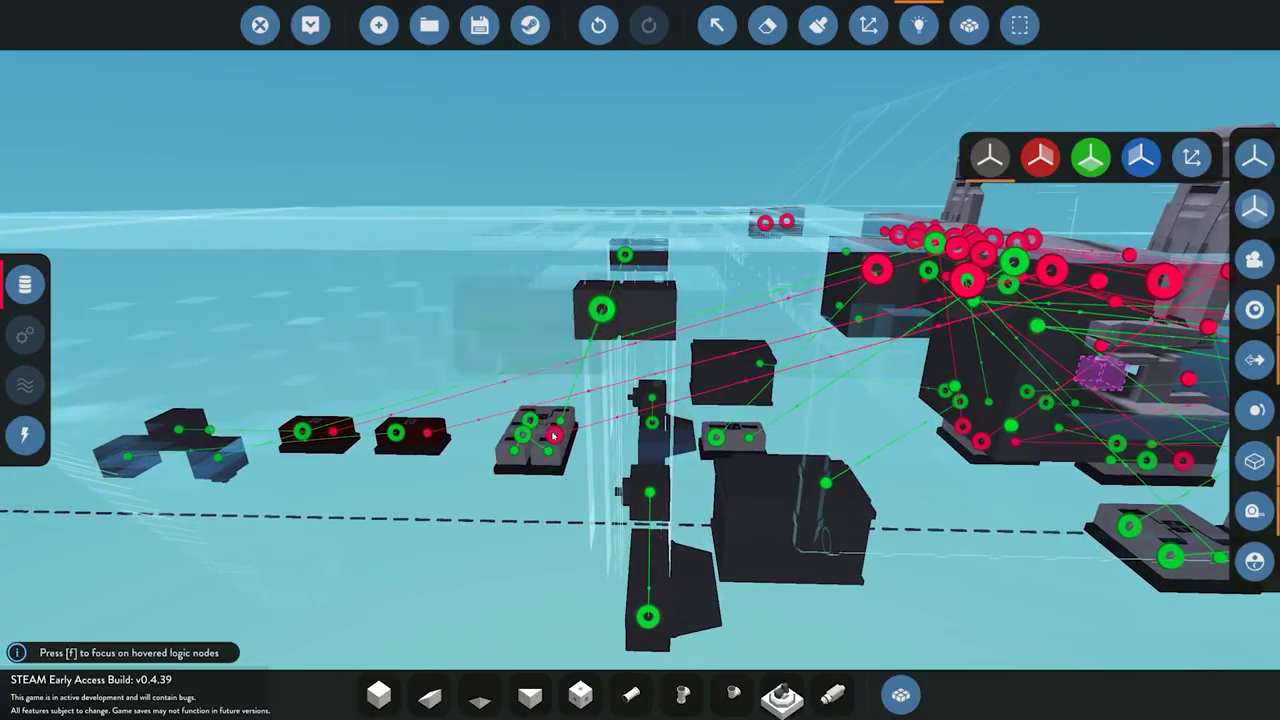
{"action": "key", "text": "w"}
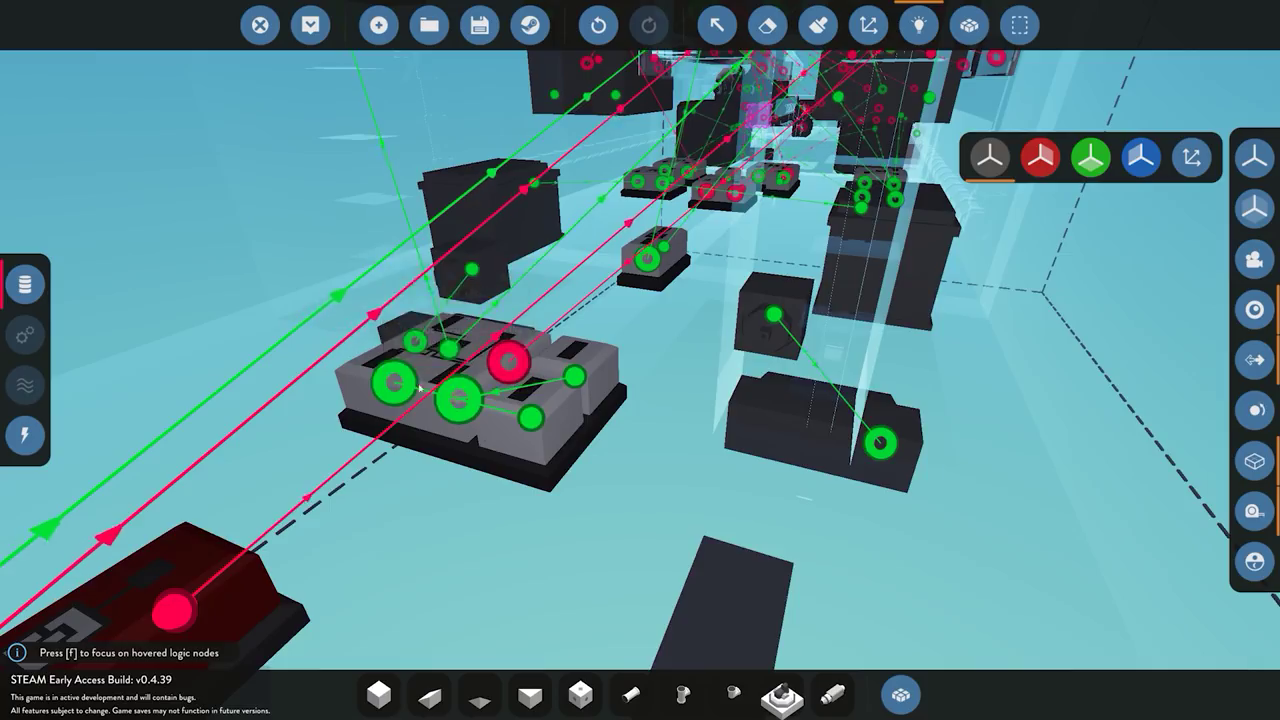
{"action": "key", "text": "s"}
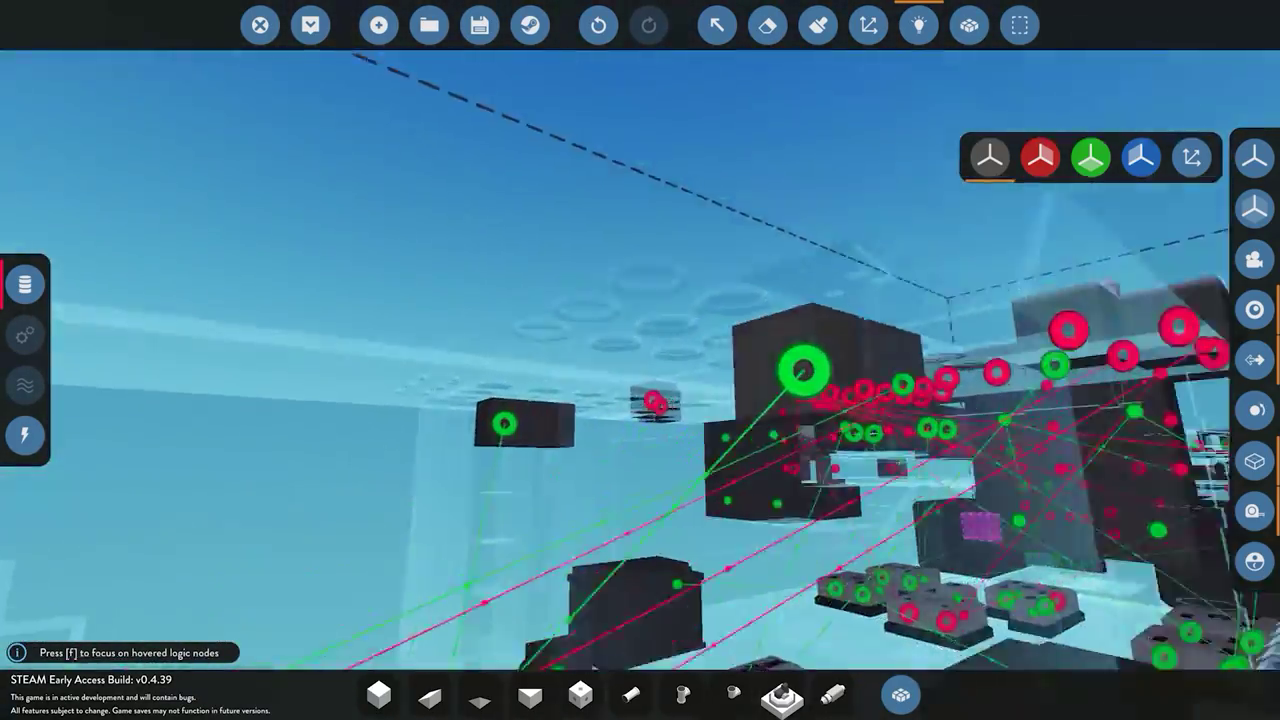
{"action": "key", "text": "w"}
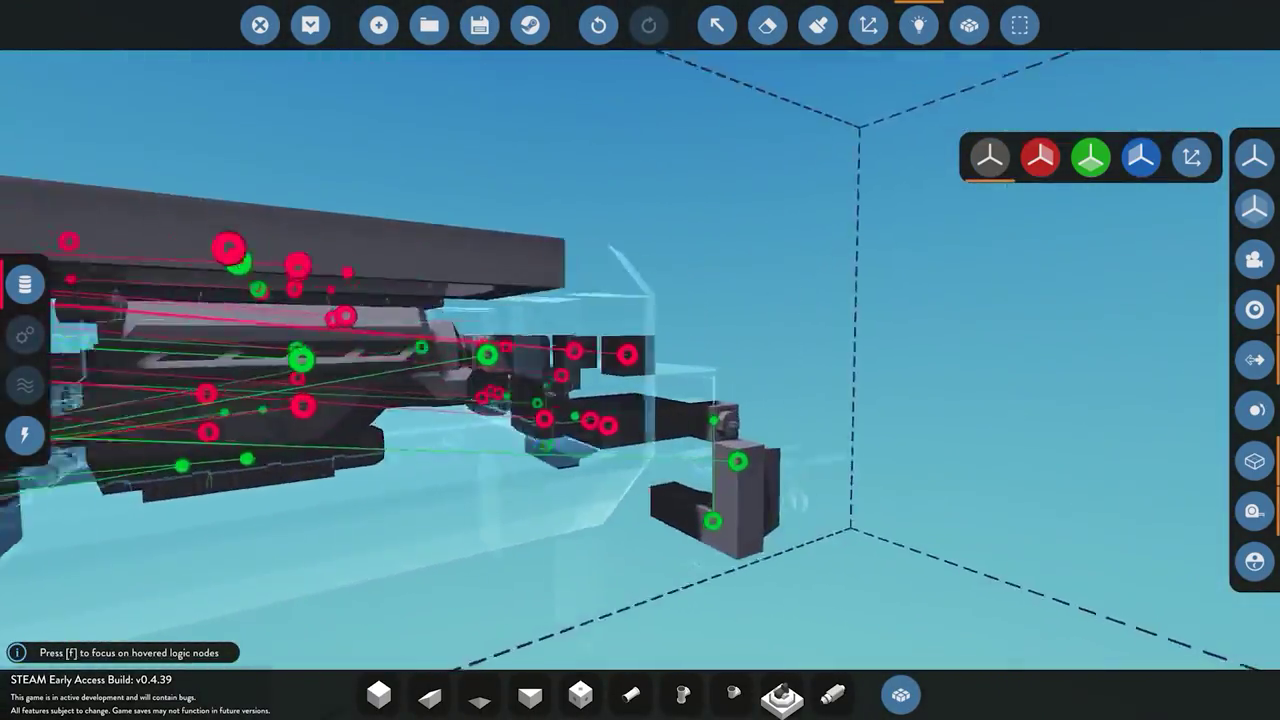
{"action": "key", "text": "w"}
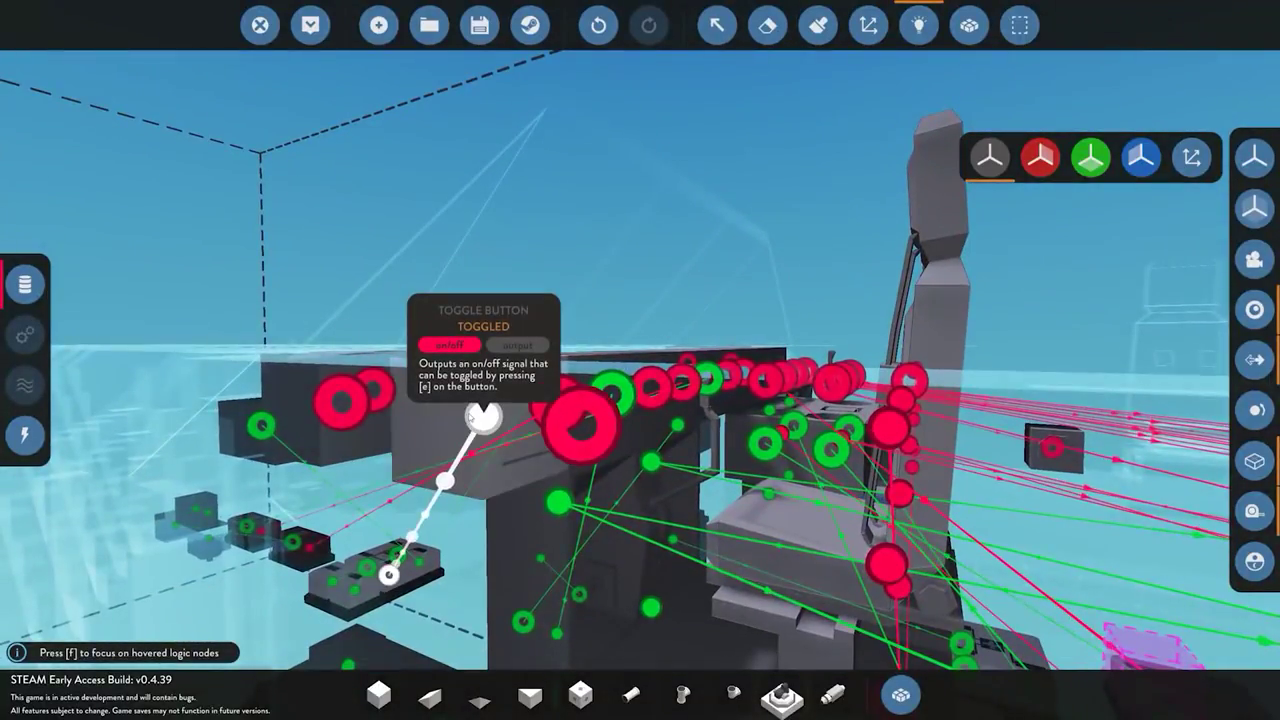
{"action": "key", "text": "w"}
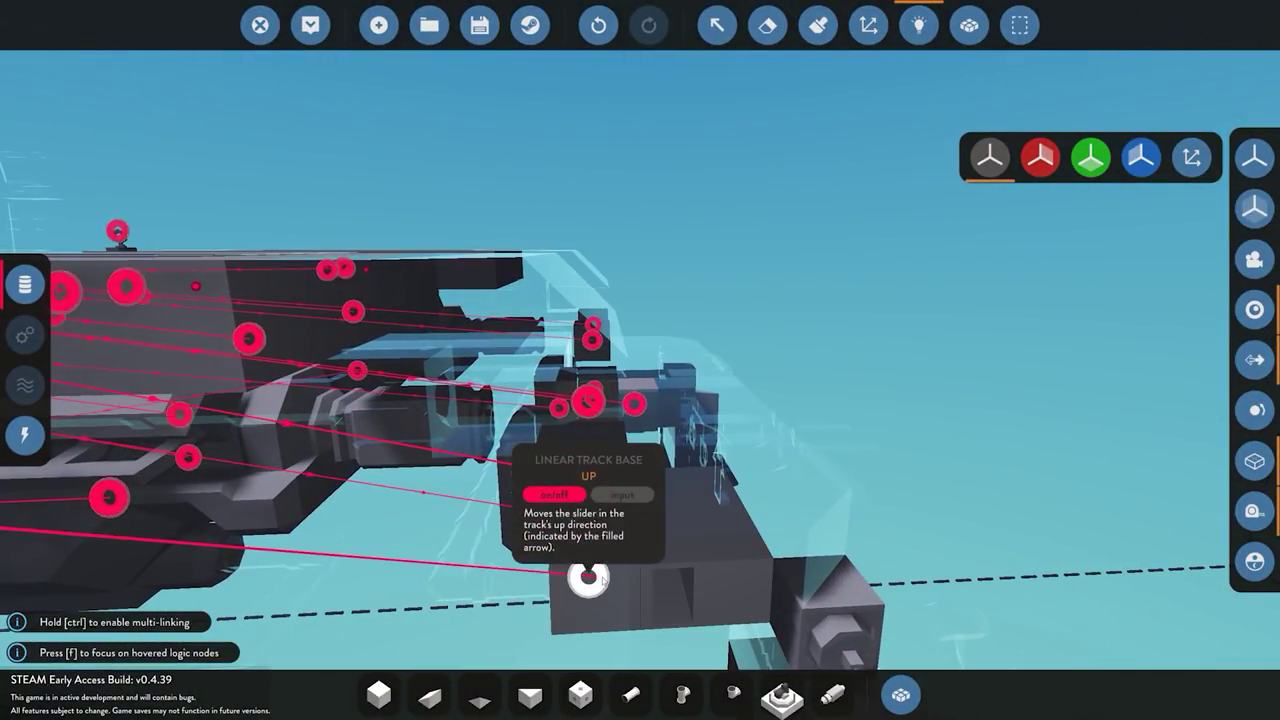
{"action": "left_click_drag", "start_coordinate": [589, 537], "coordinate": [588, 577]}
{"action": "key", "text": "f"}
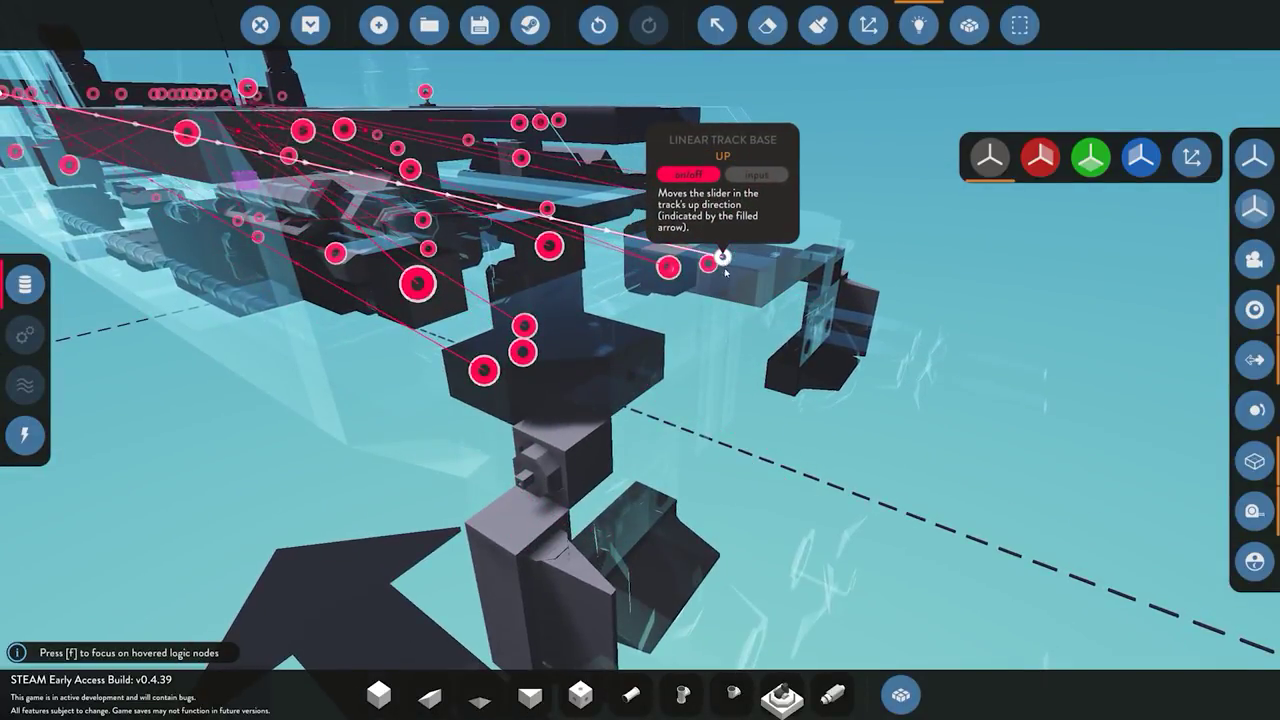
- Pick a NOT gate from the Logic components and place it in the hull cavity's wall slot
{"action": "key", "text": "q"}
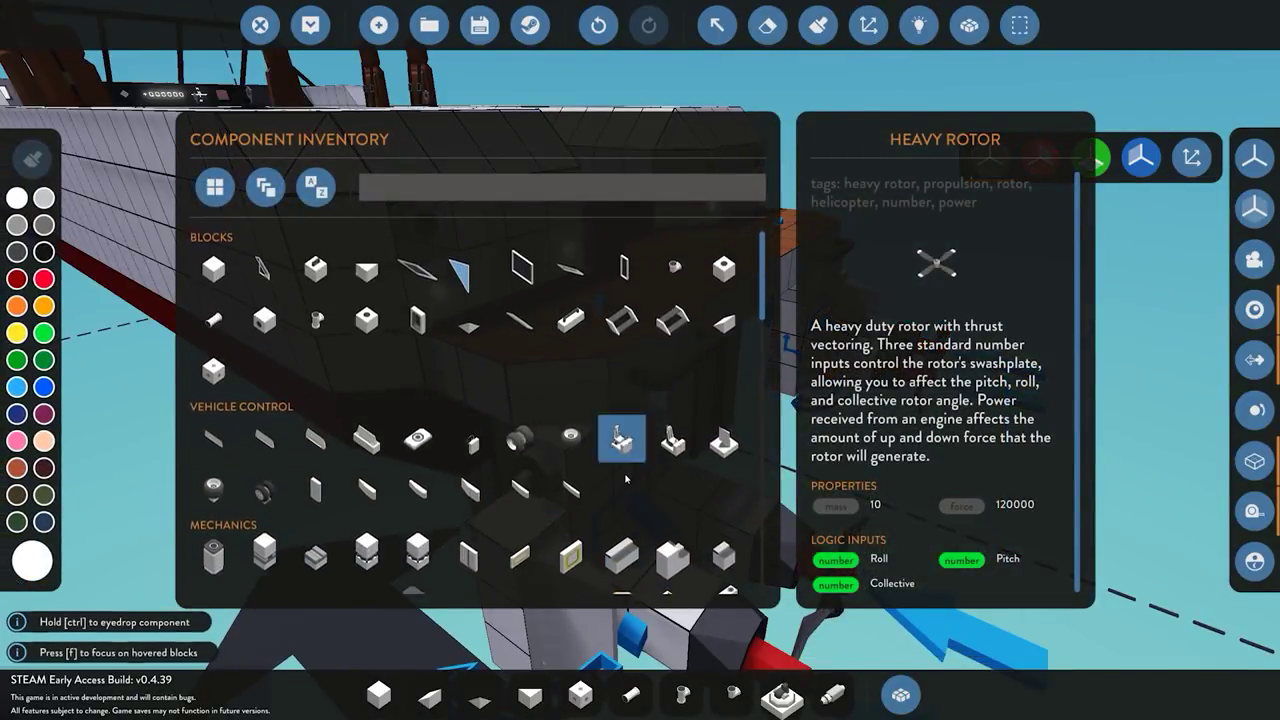
{"action": "scroll", "coordinate": [632, 460], "scroll_direction": "down", "scroll_amount": 3}
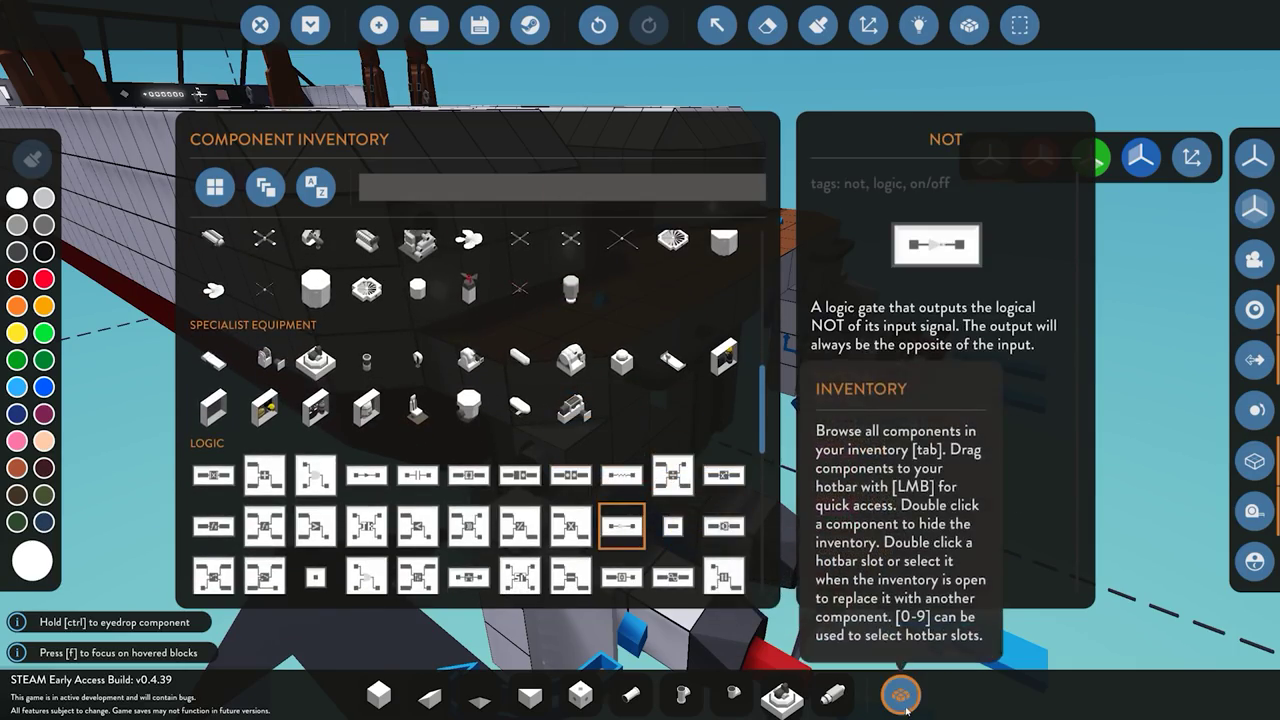
{"action": "double_click", "coordinate": [617, 523]}
{"action": "key", "text": "f"}
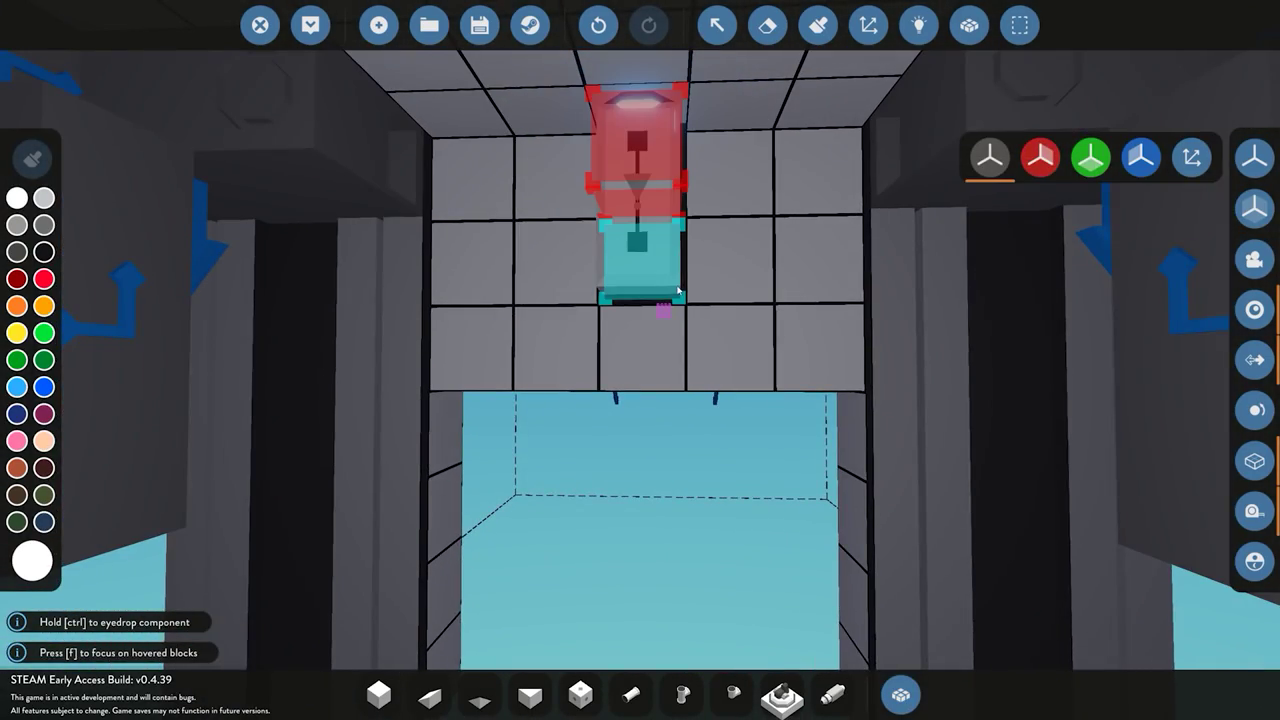
{"action": "left_click", "coordinate": [651, 338]}
{"action": "left_click", "coordinate": [919, 25]}
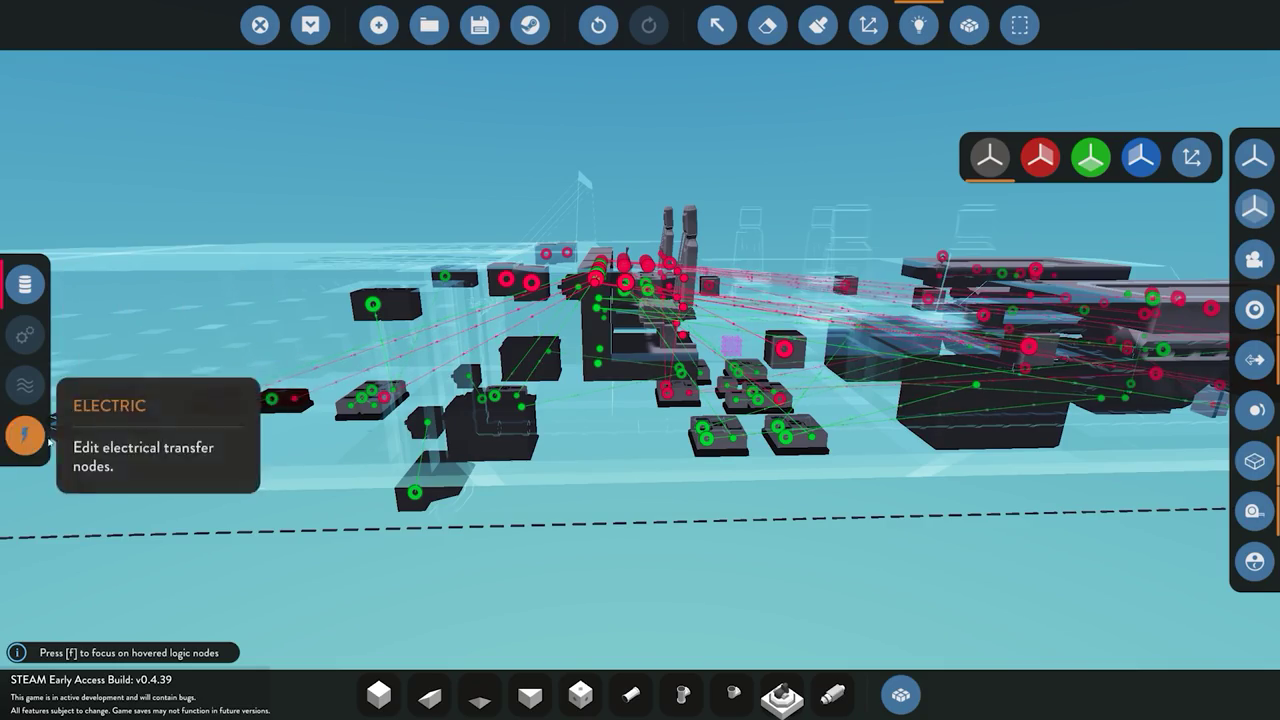
- Switch to the electrical view and inspect power links from the medium battery to the track base and fin rudders
{"action": "left_click", "coordinate": [40, 437]}
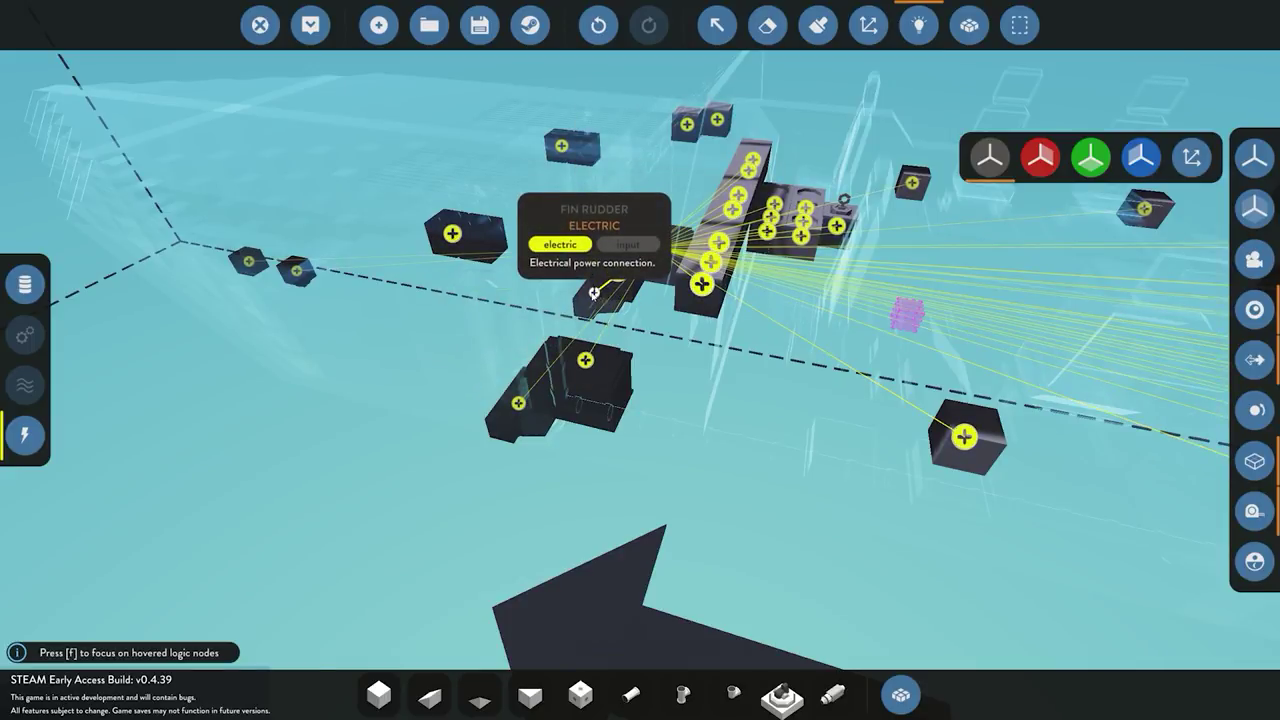
{"action": "key", "text": "f"}
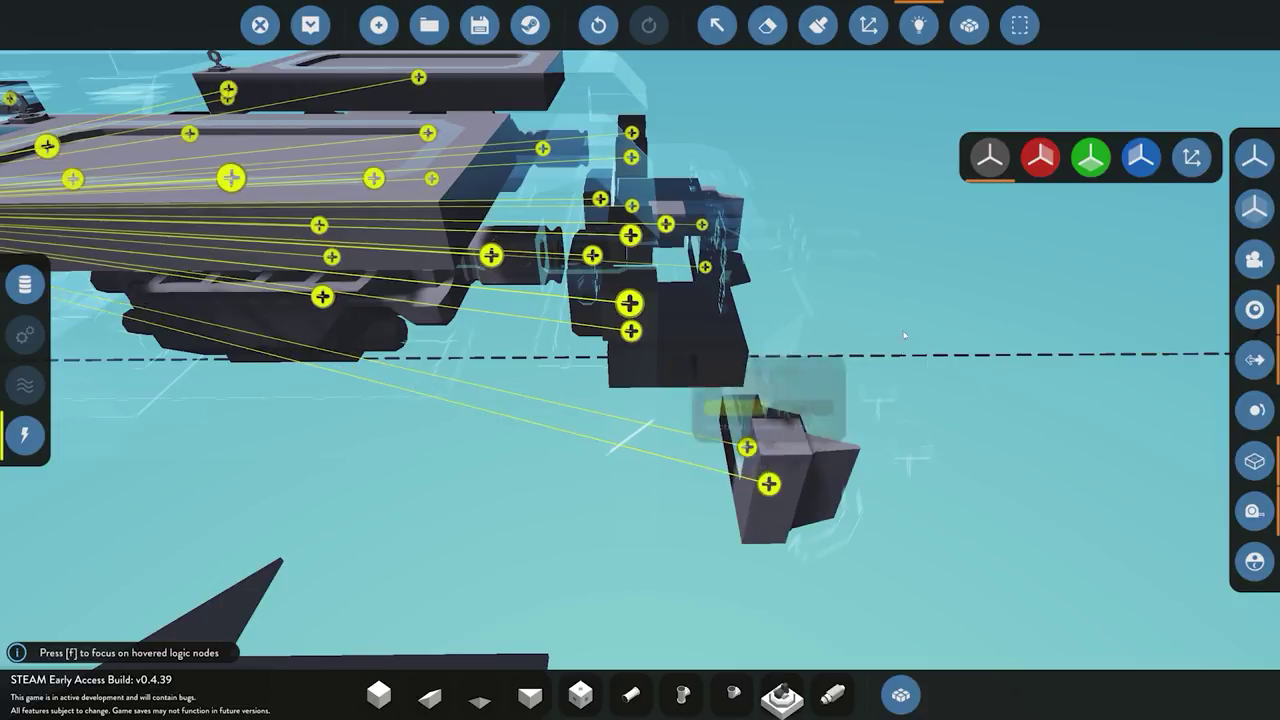
{"action": "key", "text": "f"}
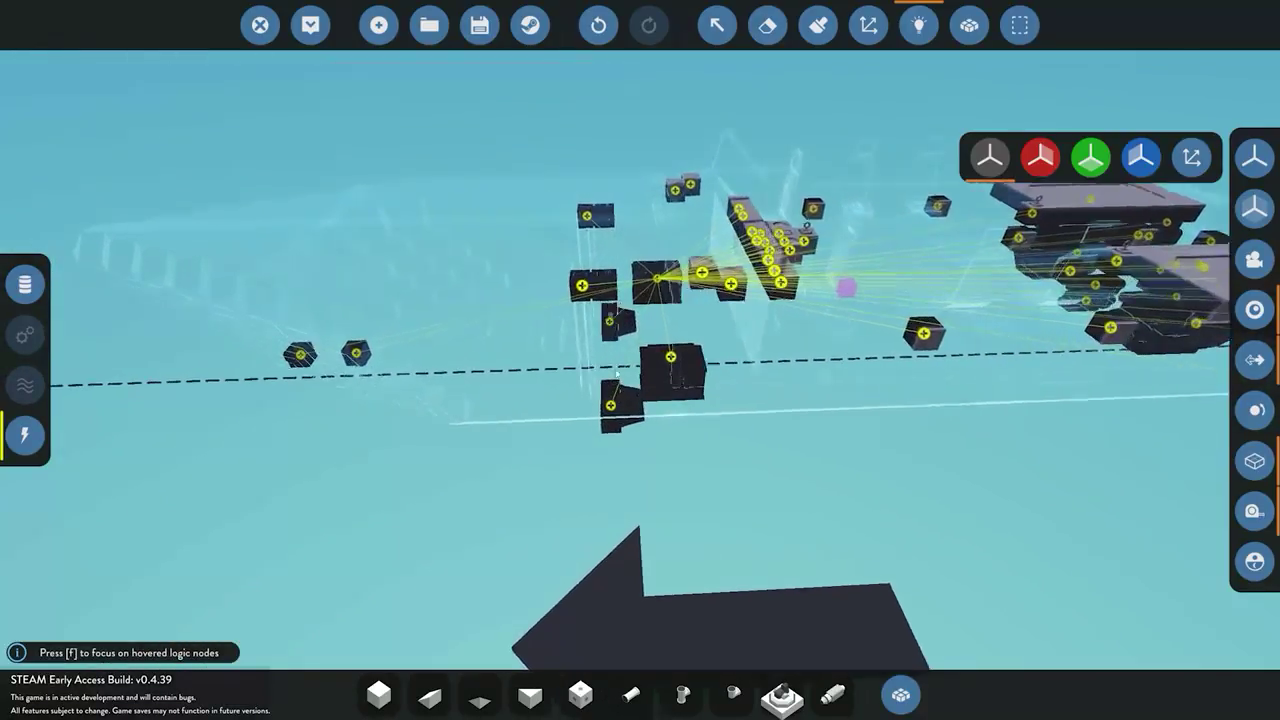
- Spawn the hydrofoil boat at the dock, walk aboard and sit in the pilot seat
{"action": "left_click", "coordinate": [310, 25]}
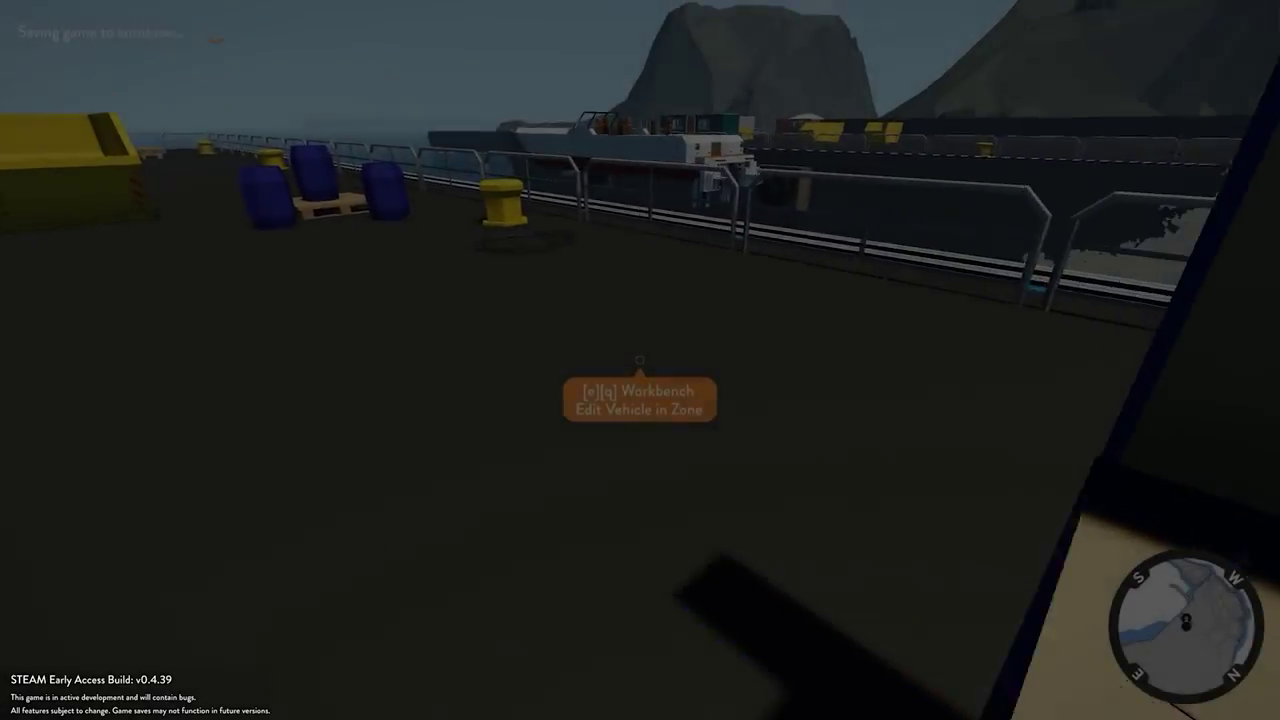
{"action": "key", "text": "w"}
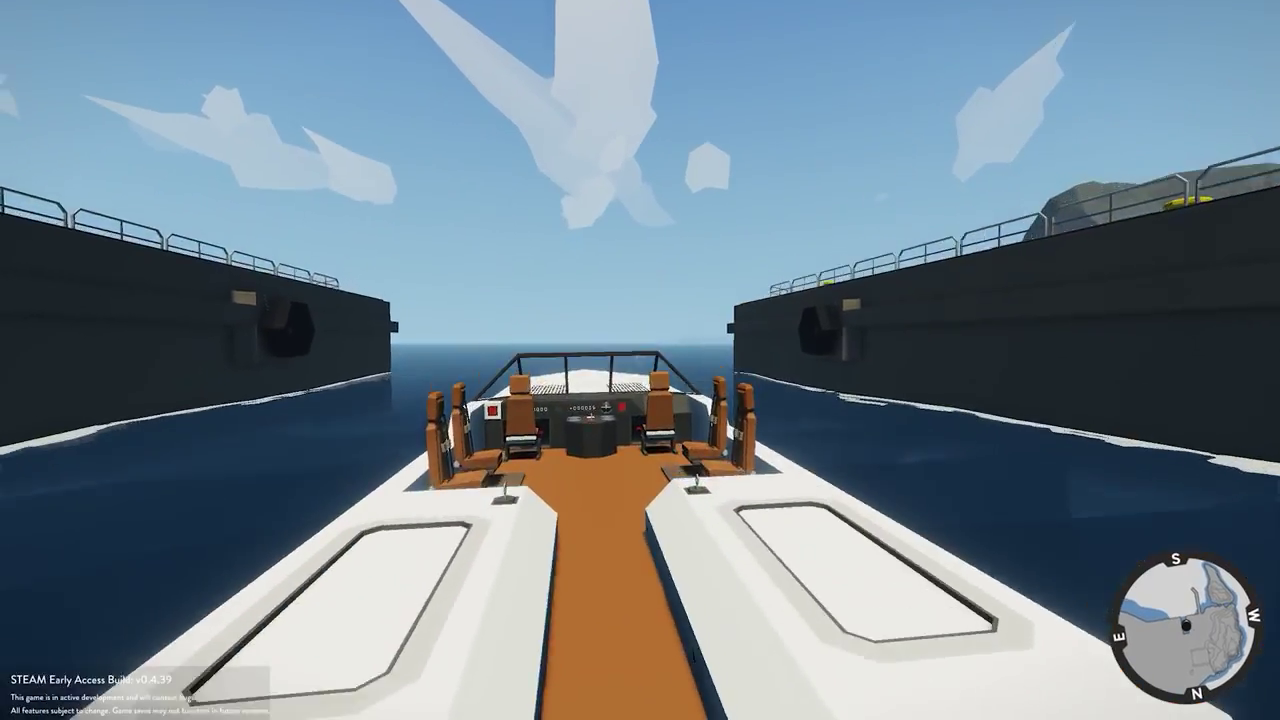
{"action": "key", "text": "w"}
{"action": "key", "text": "f"}
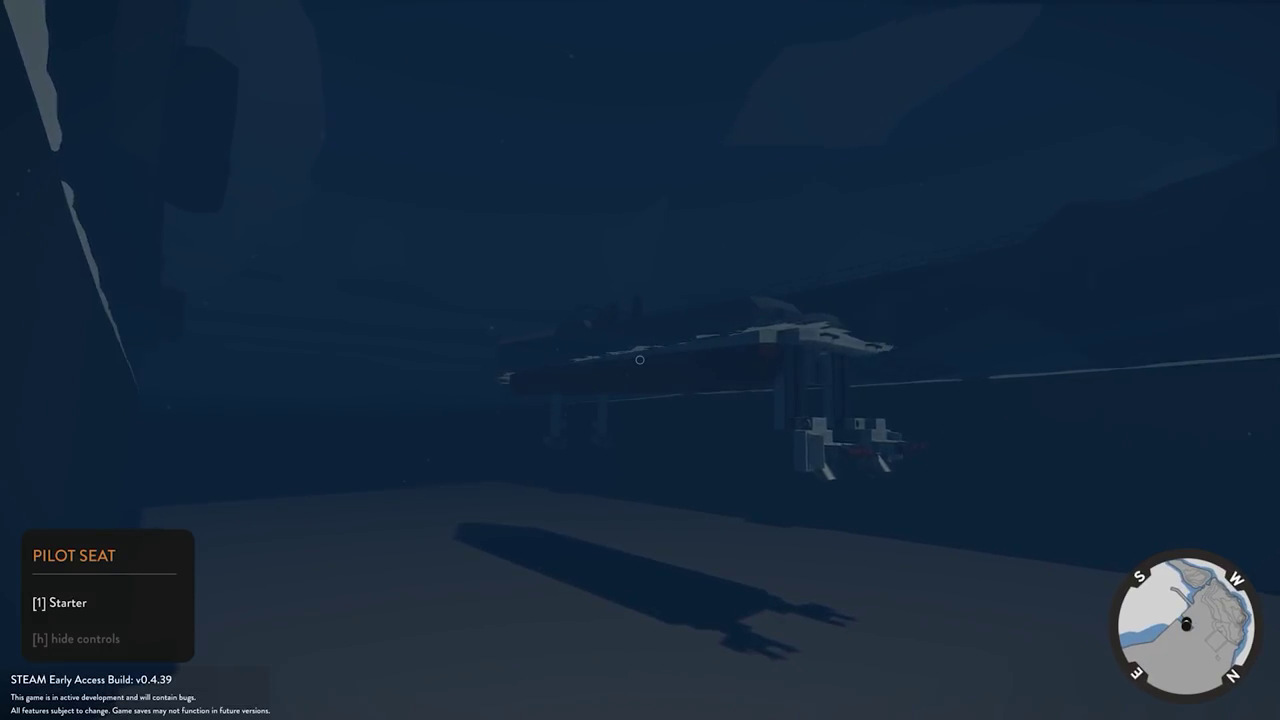
{"action": "key", "text": "e"}
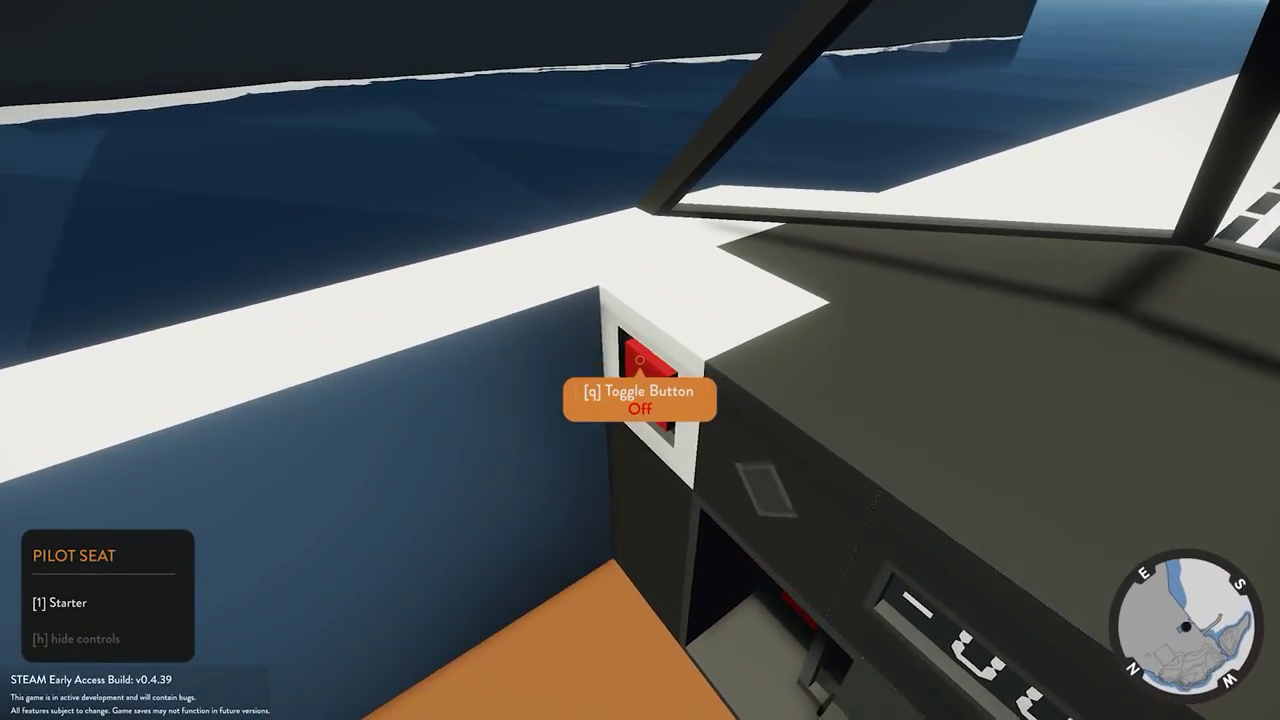